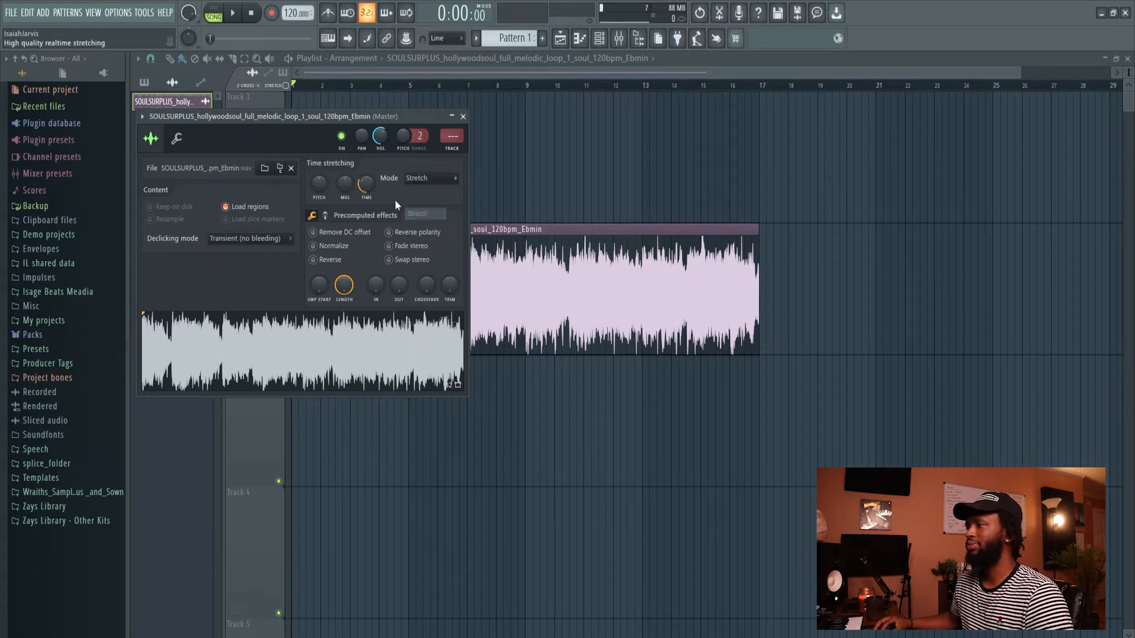
# Step: Try several root notes for the melodic loop during playback, leaving it at A#4, close its channel settings and stop playback
pyautogui.click(177, 138)
pyautogui.rightClick(327, 372)
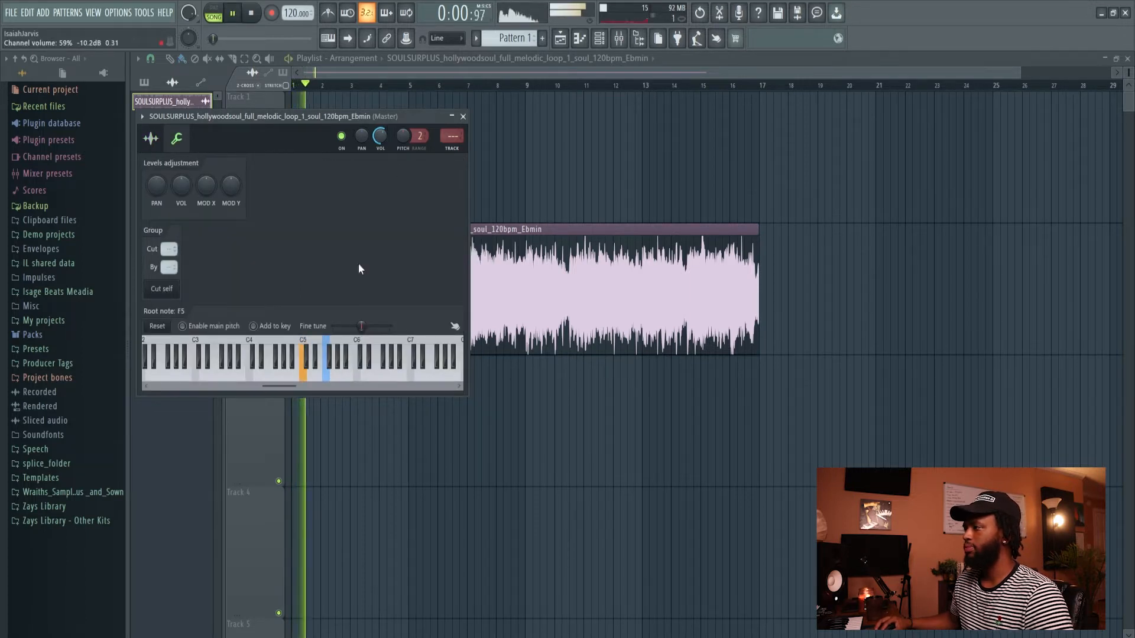
pyautogui.rightClick(276, 363)
pyautogui.press('space')
pyautogui.rightClick(289, 377)
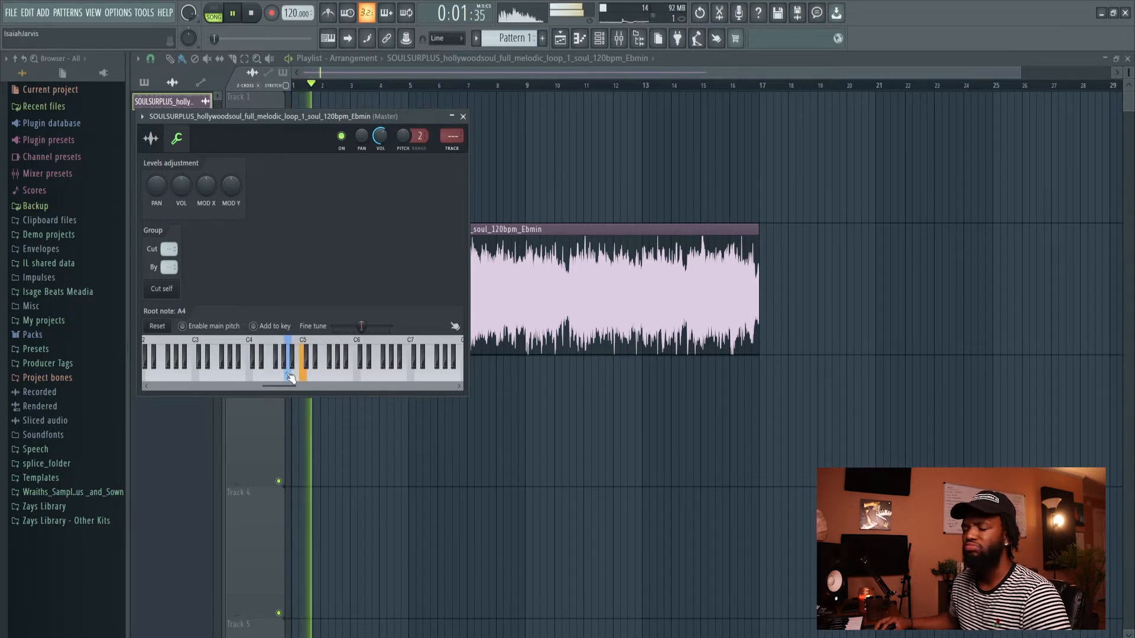
pyautogui.rightClick(294, 362)
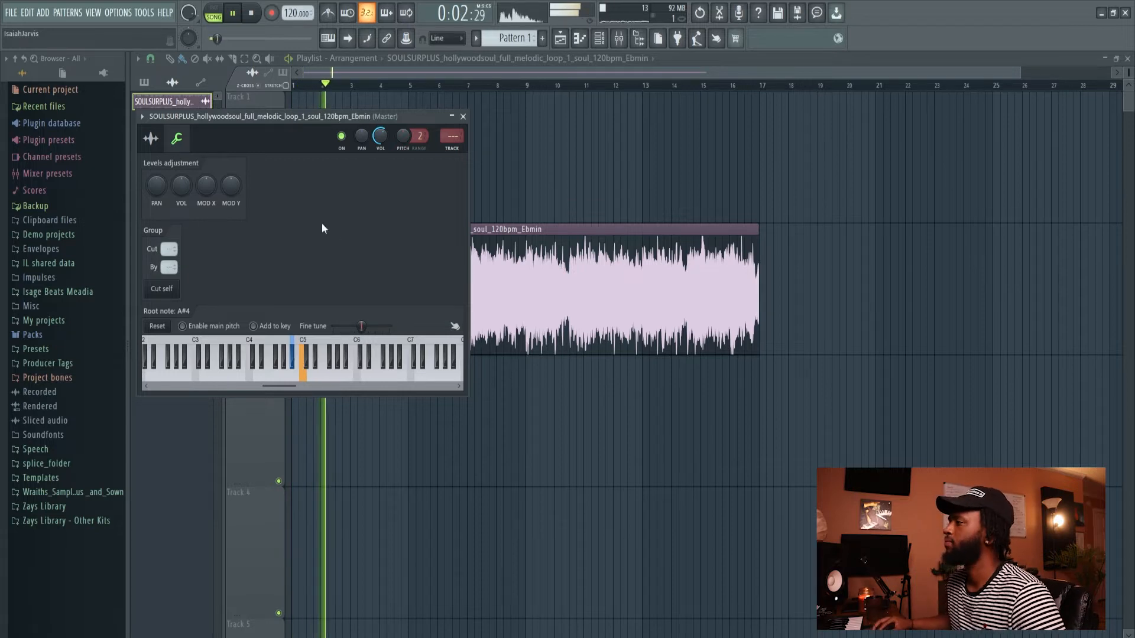
pyautogui.click(463, 116)
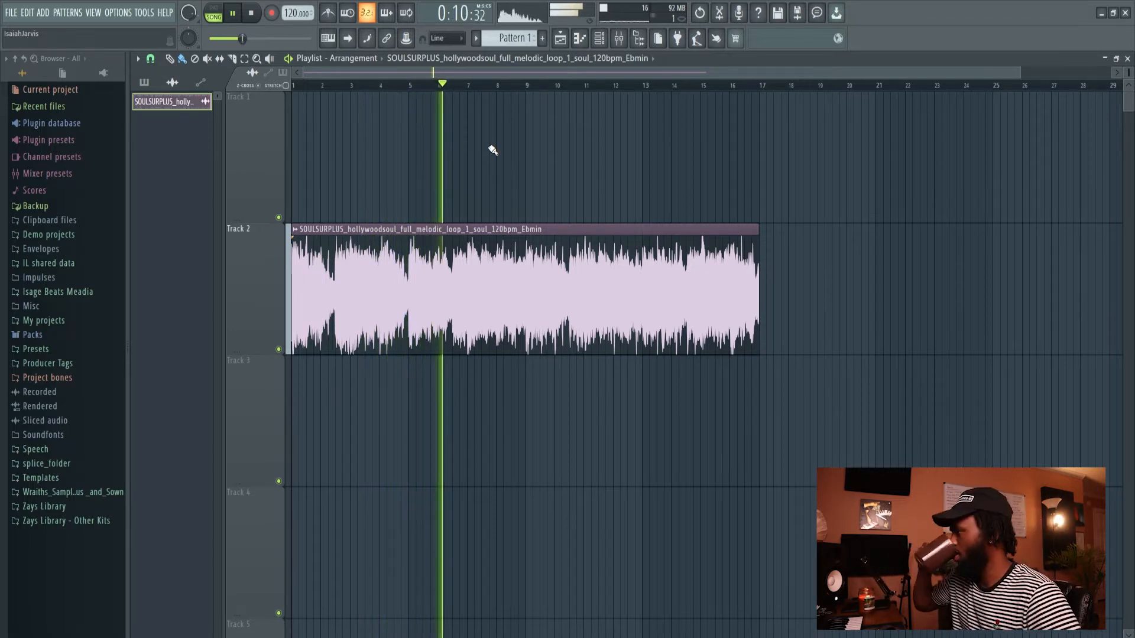
pyautogui.press('space')
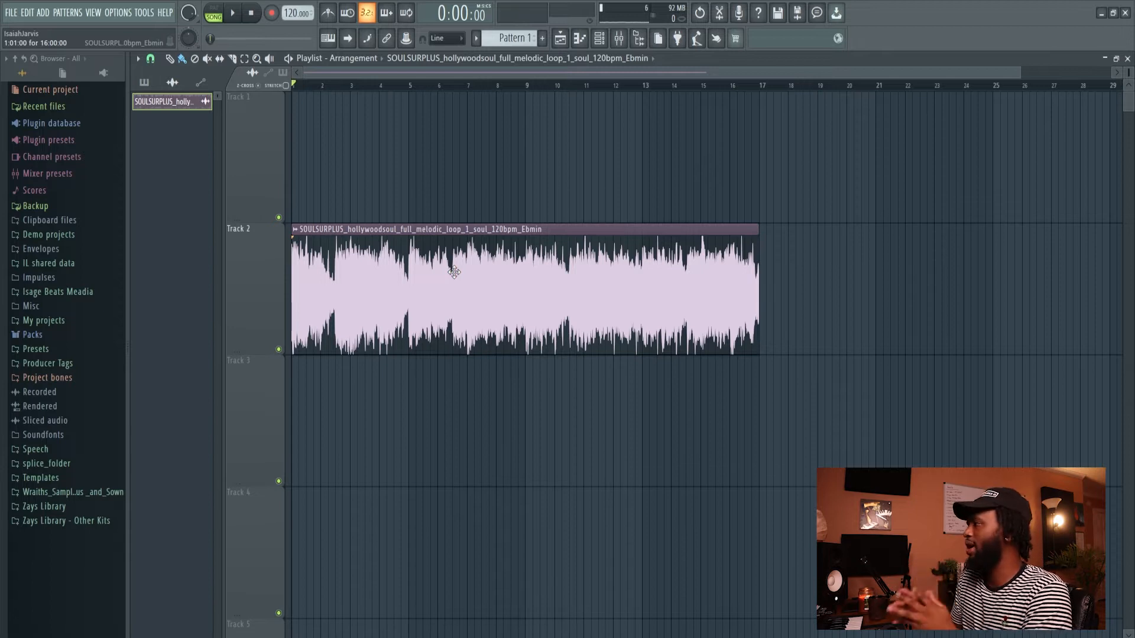
# Step: Show all channels in the channel rack and add a Fruity Slicer channel
pyautogui.click(600, 38)
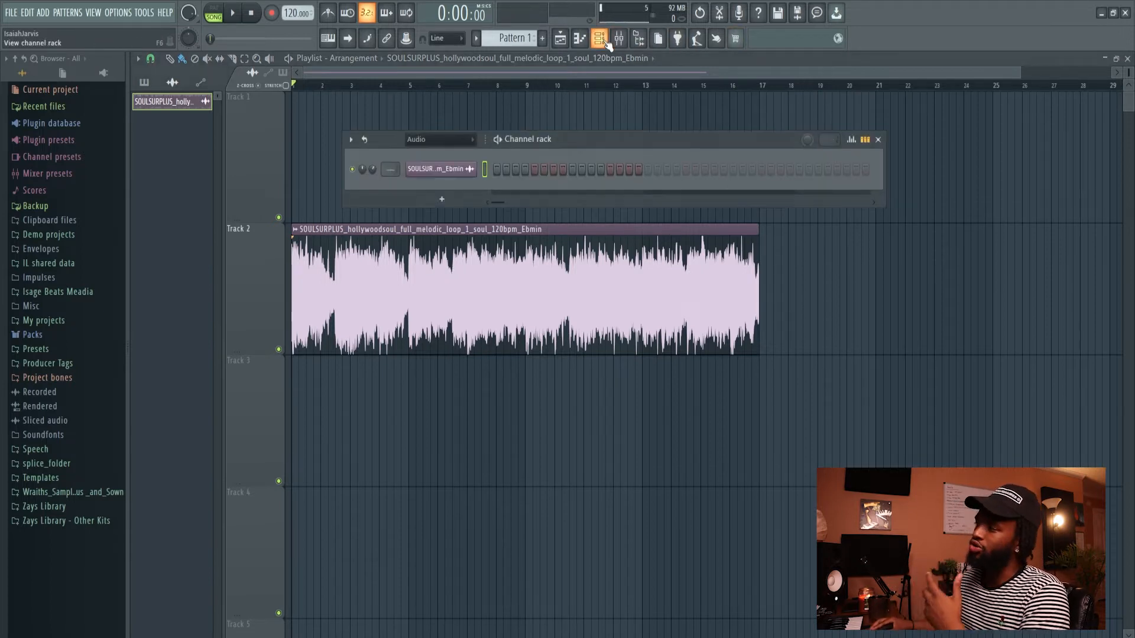
pyautogui.click(436, 140)
pyautogui.click(434, 155)
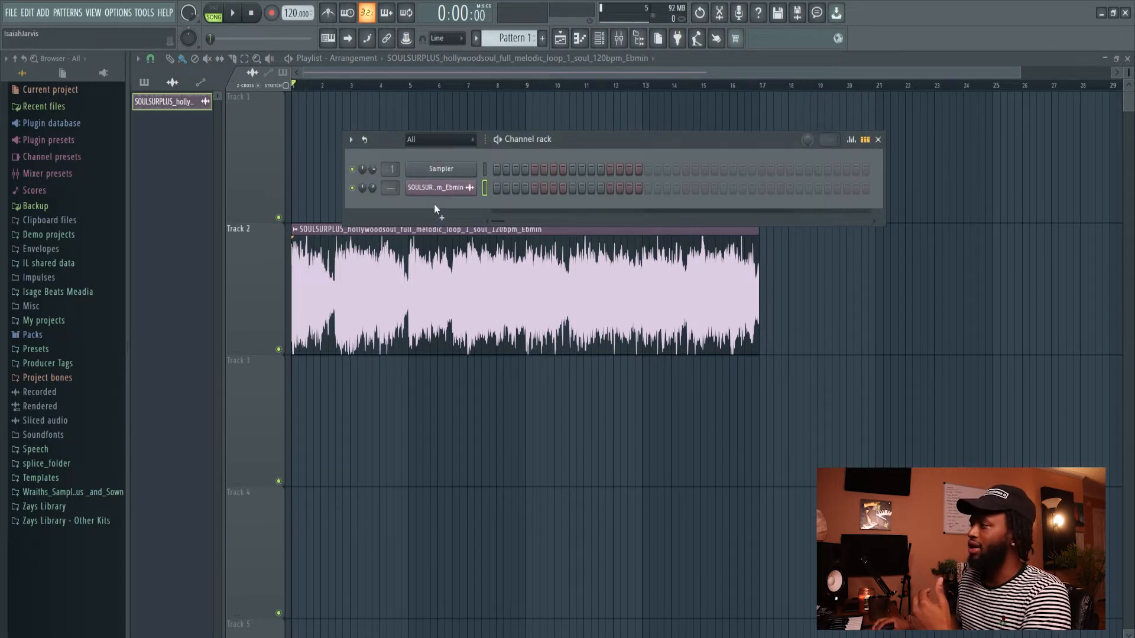
pyautogui.click(440, 217)
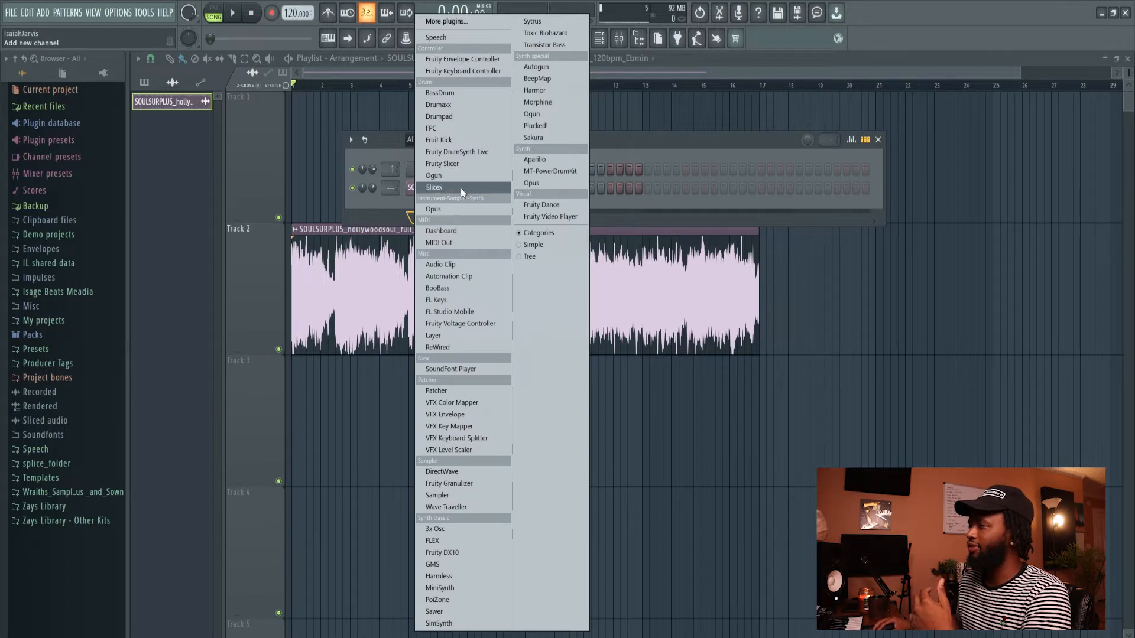
pyautogui.click(463, 163)
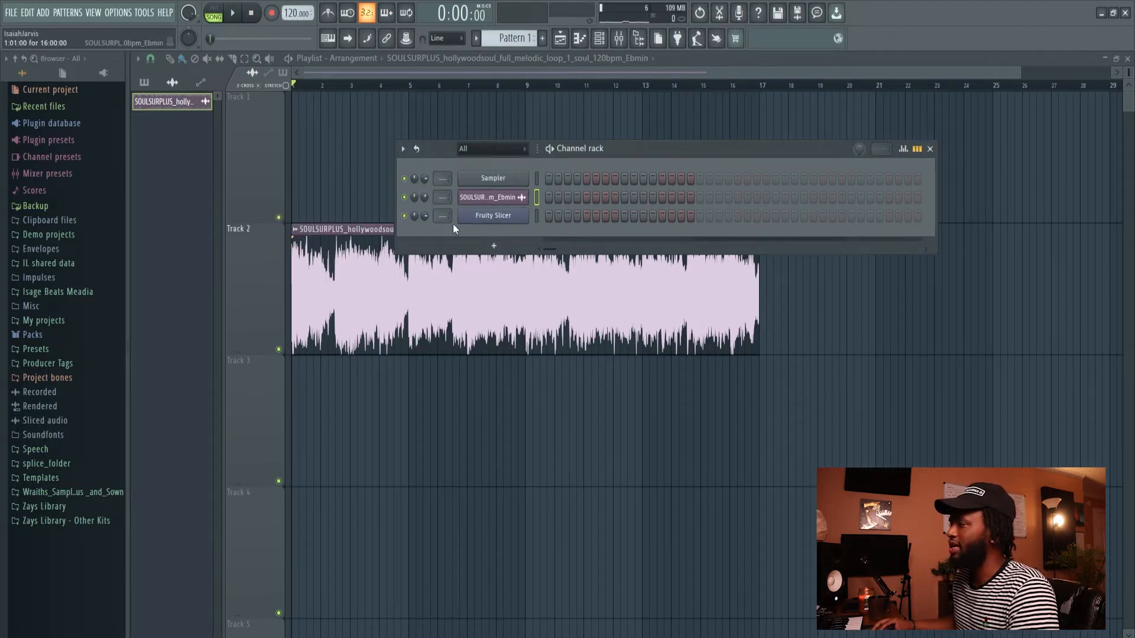
# Step: Open the Fruity Slicer plugin window and move it clear of the channel rack
pyautogui.click(493, 216)
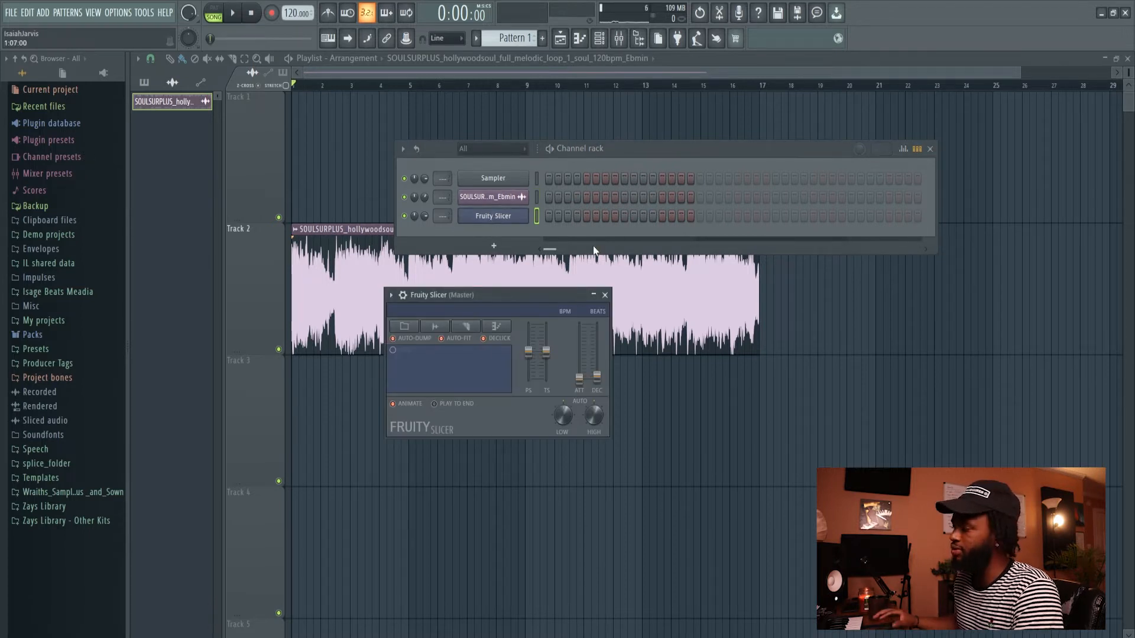
pyautogui.moveTo(550, 293); pyautogui.dragTo(701, 262)
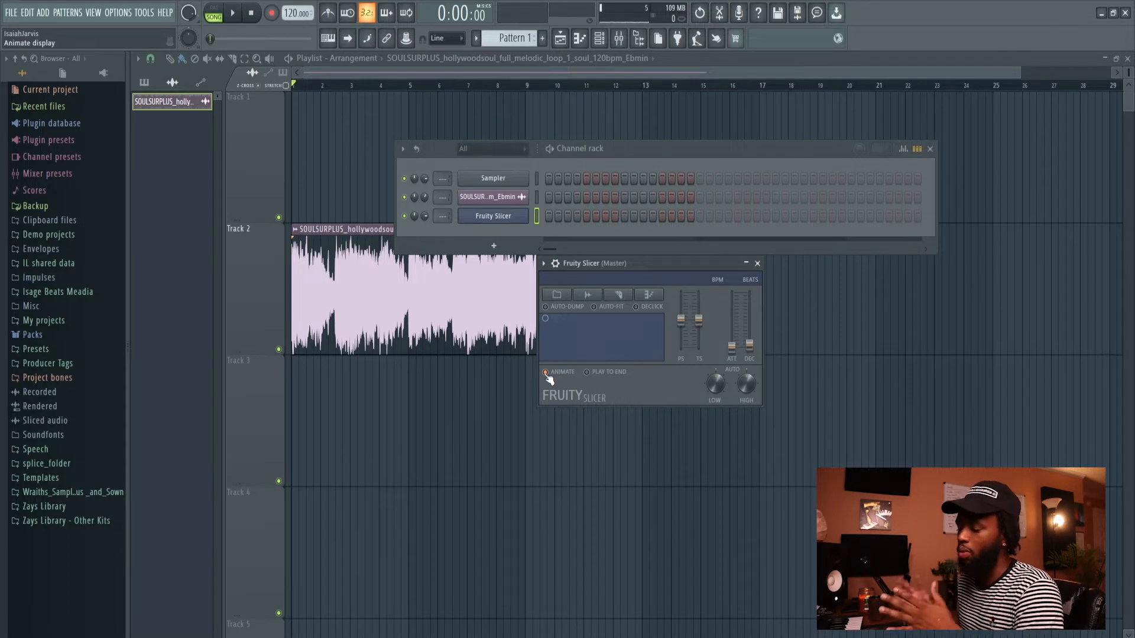
pyautogui.click(510, 220)
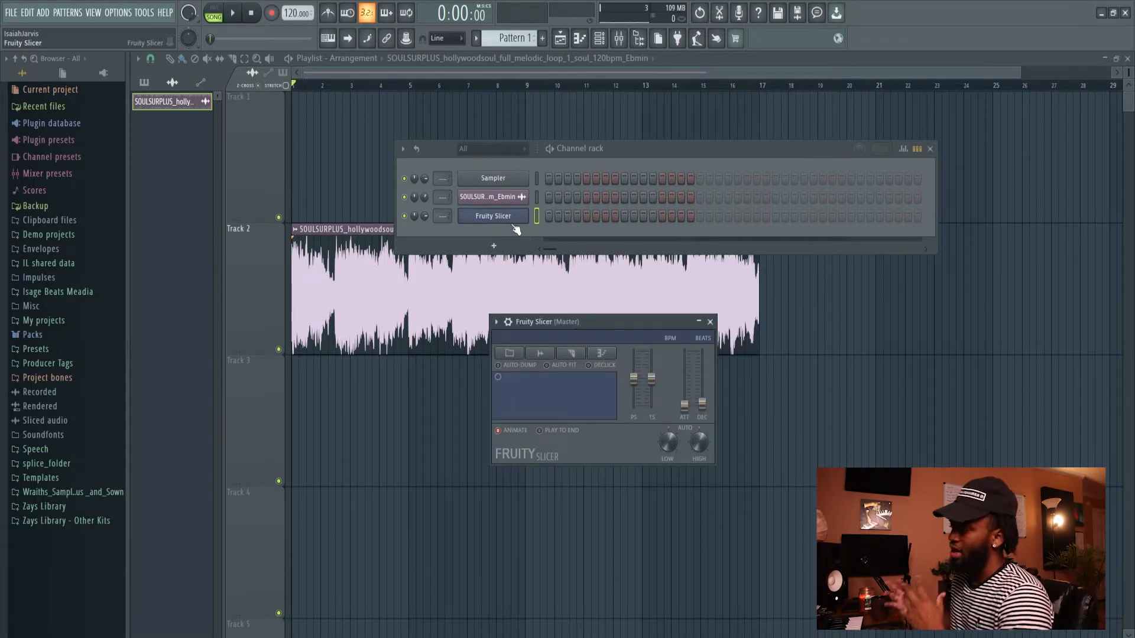
pyautogui.moveTo(587, 324); pyautogui.dragTo(922, 302)
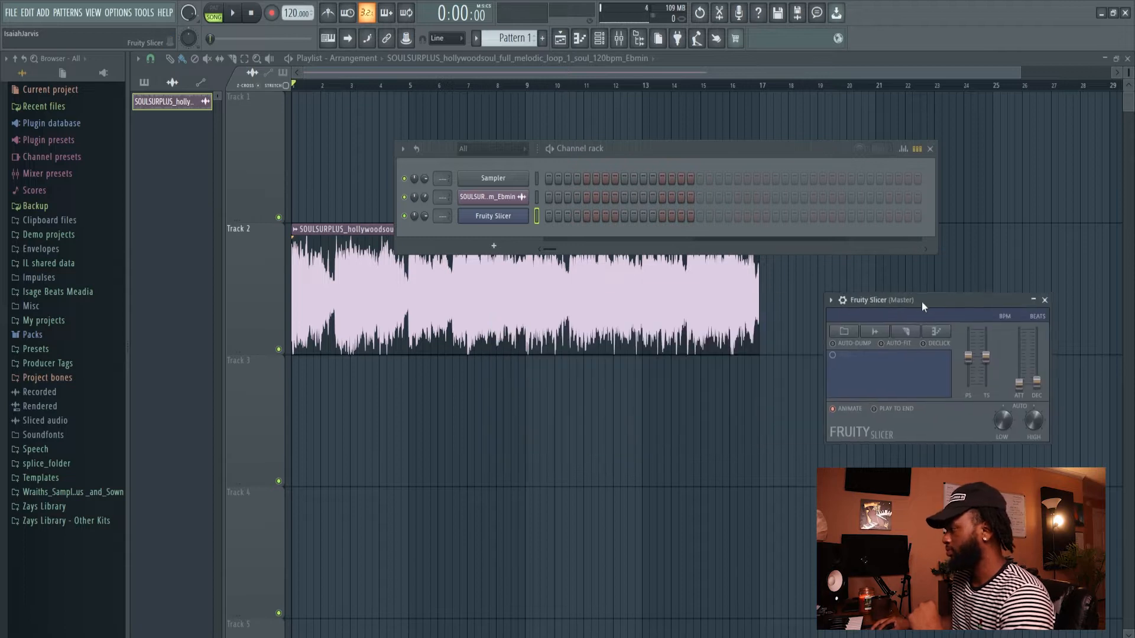
# Step: Load the melodic loop's sample from its channel settings into the Fruity Slicer channel, with both windows arranged side by side
pyautogui.click(493, 196)
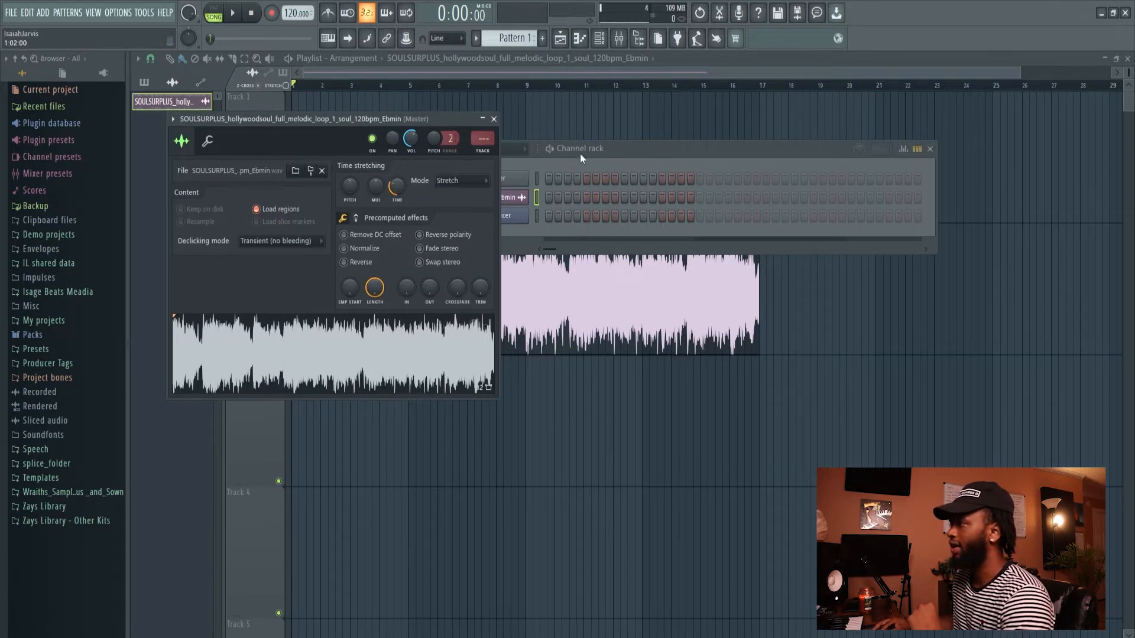
pyautogui.moveTo(580, 153); pyautogui.dragTo(623, 165)
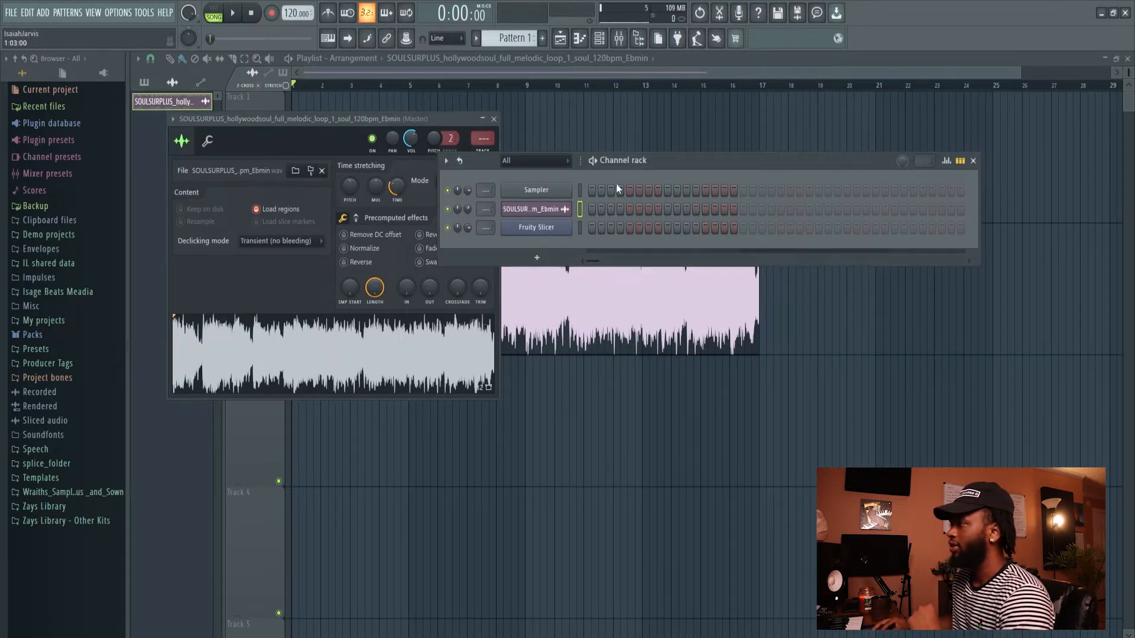
pyautogui.click(601, 45)
pyautogui.click(601, 45)
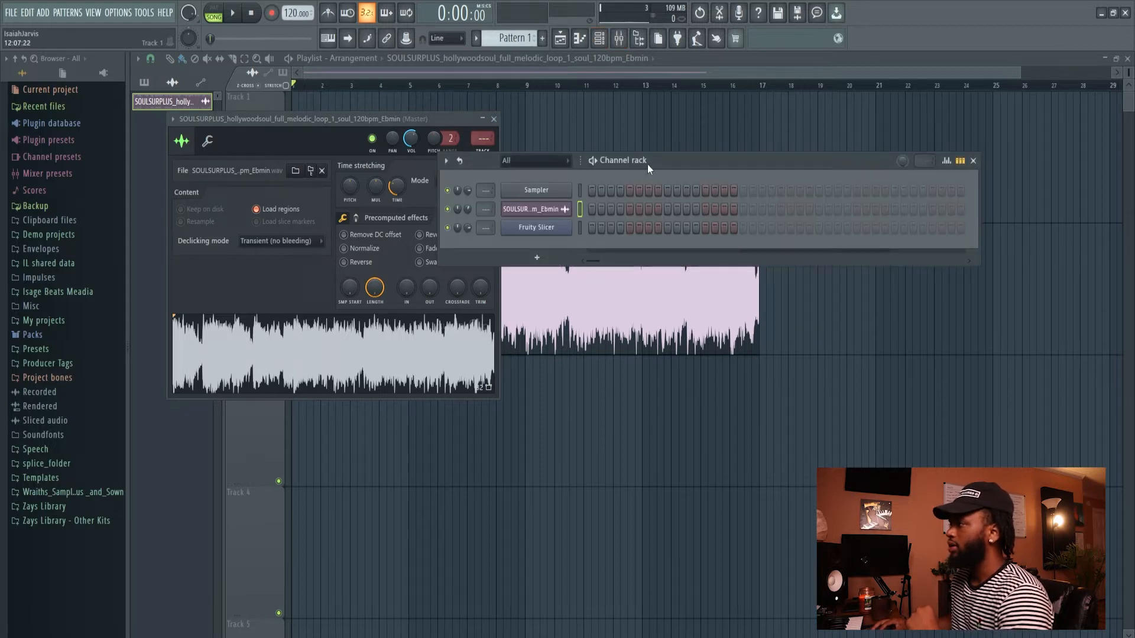
pyautogui.moveTo(676, 170); pyautogui.dragTo(763, 166)
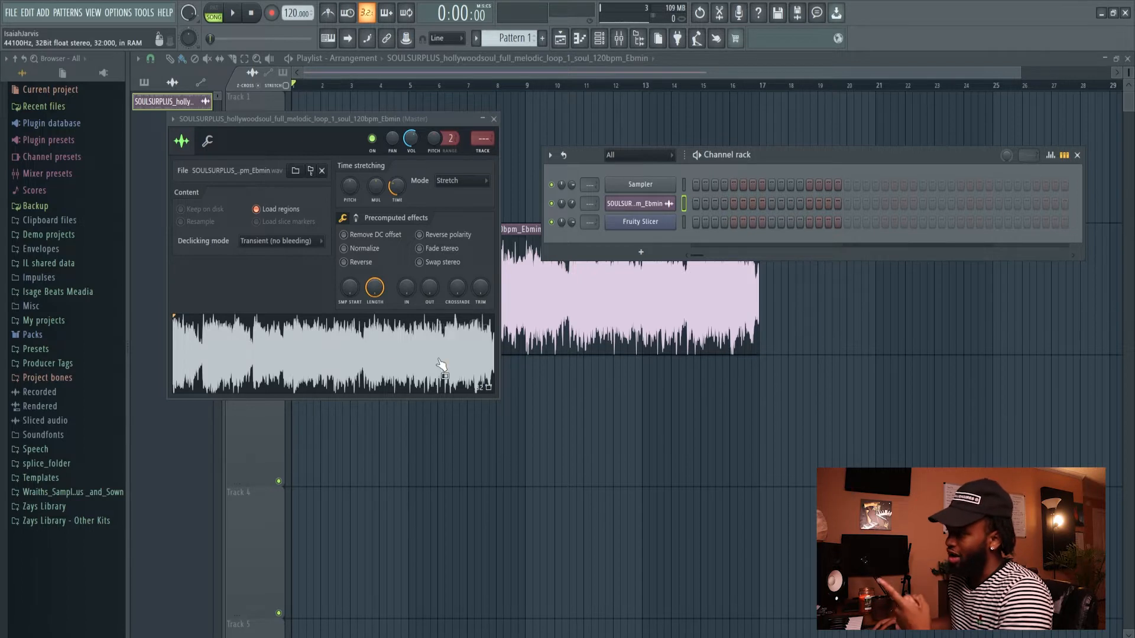
pyautogui.moveTo(299, 341); pyautogui.dragTo(628, 226)
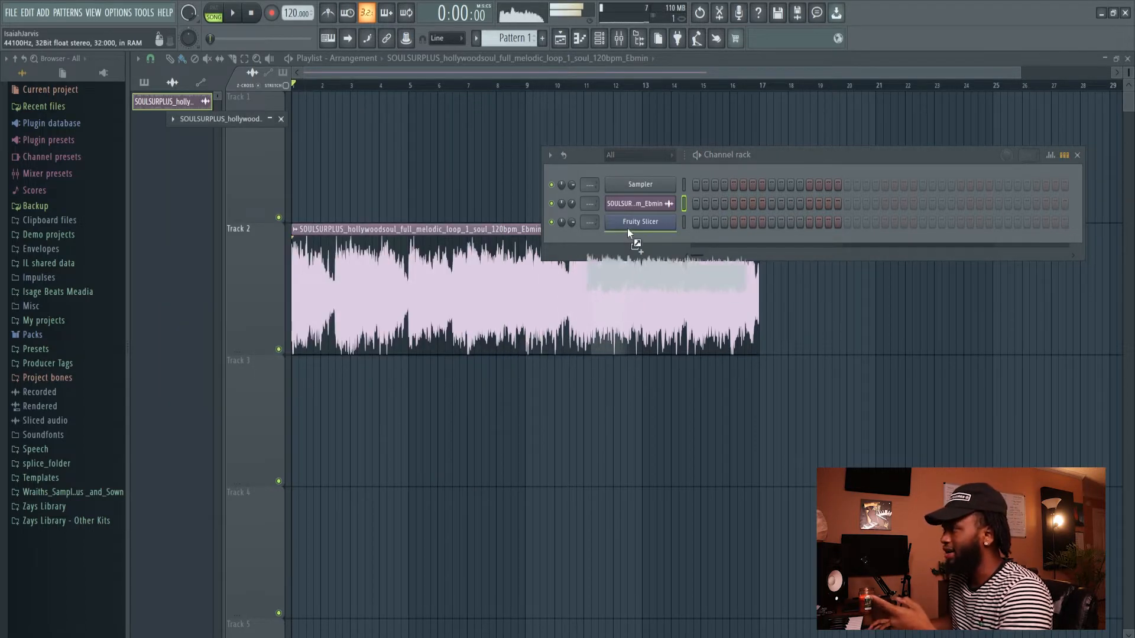
pyautogui.click(631, 225)
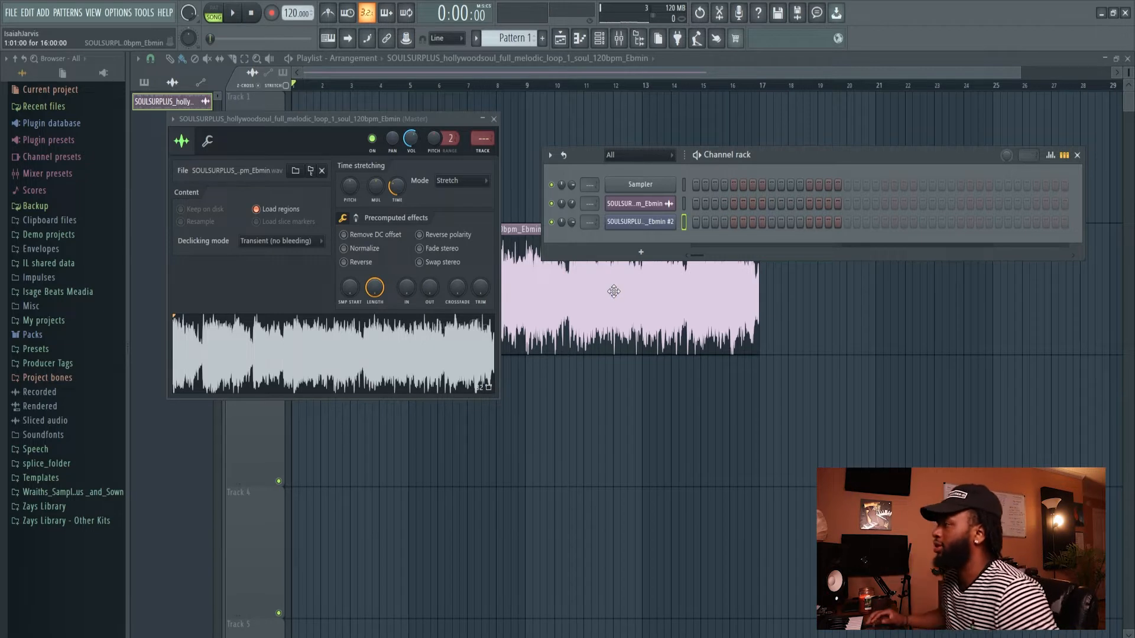
# Step: Delete the melodic loop clip from the playlist, and reopen the slicer channel's window below the channel rack
pyautogui.rightClick(589, 304)
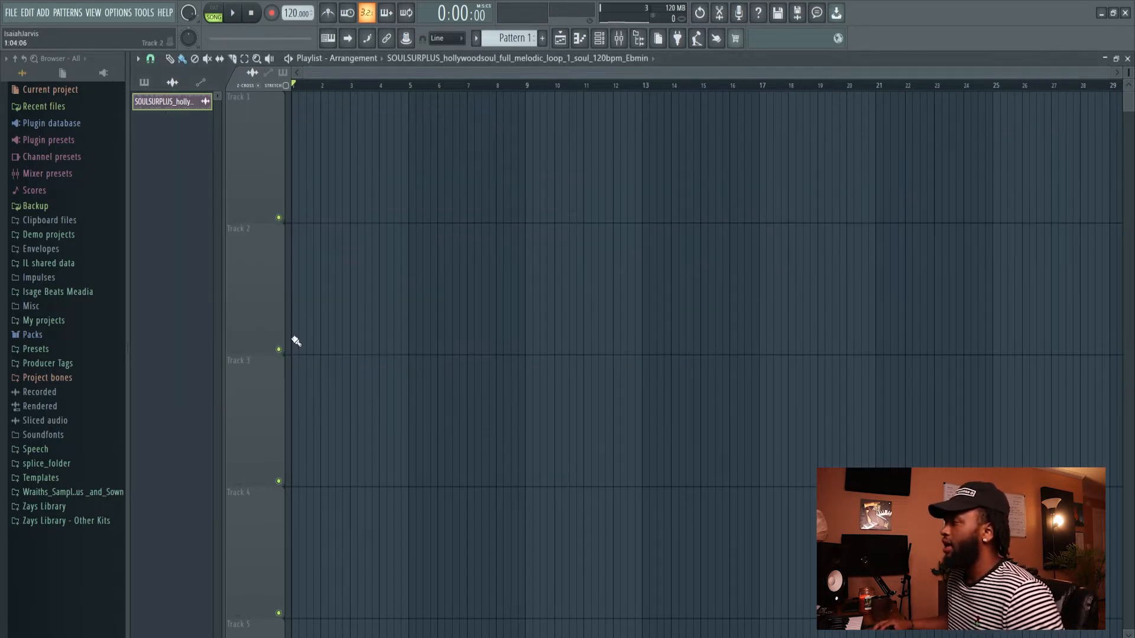
pyautogui.click(599, 39)
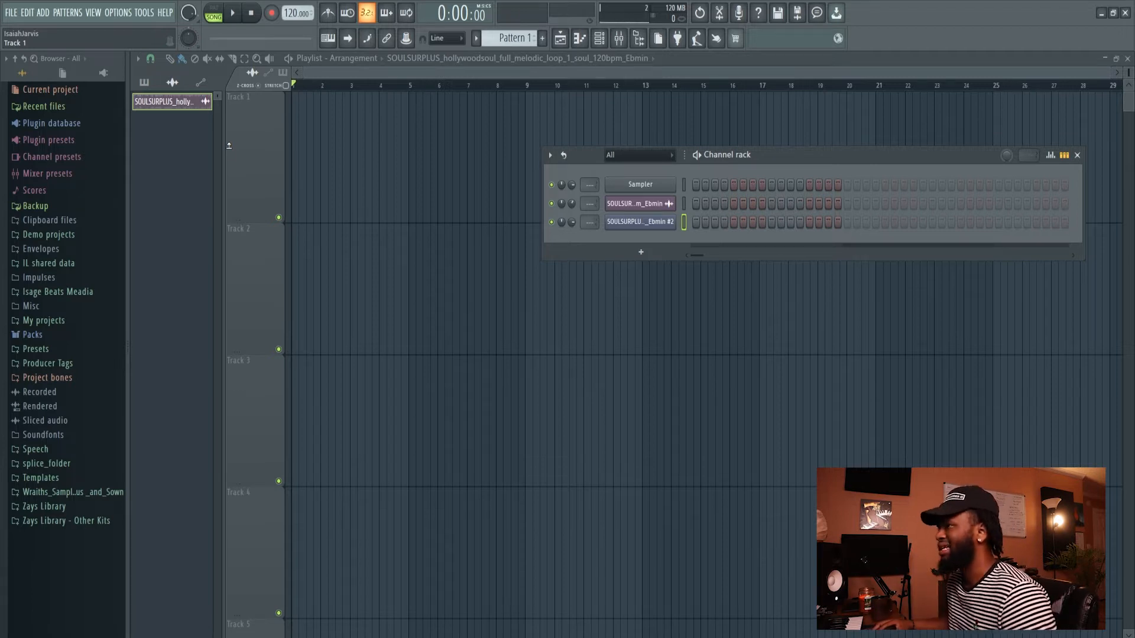
pyautogui.click(631, 223)
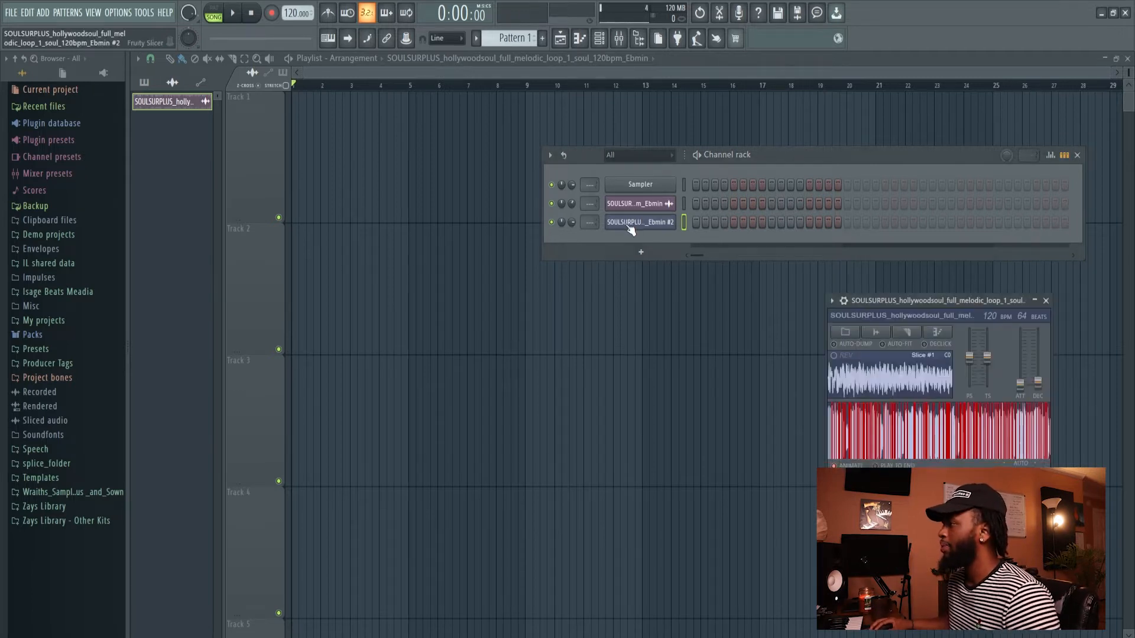
pyautogui.moveTo(974, 299); pyautogui.dragTo(522, 273)
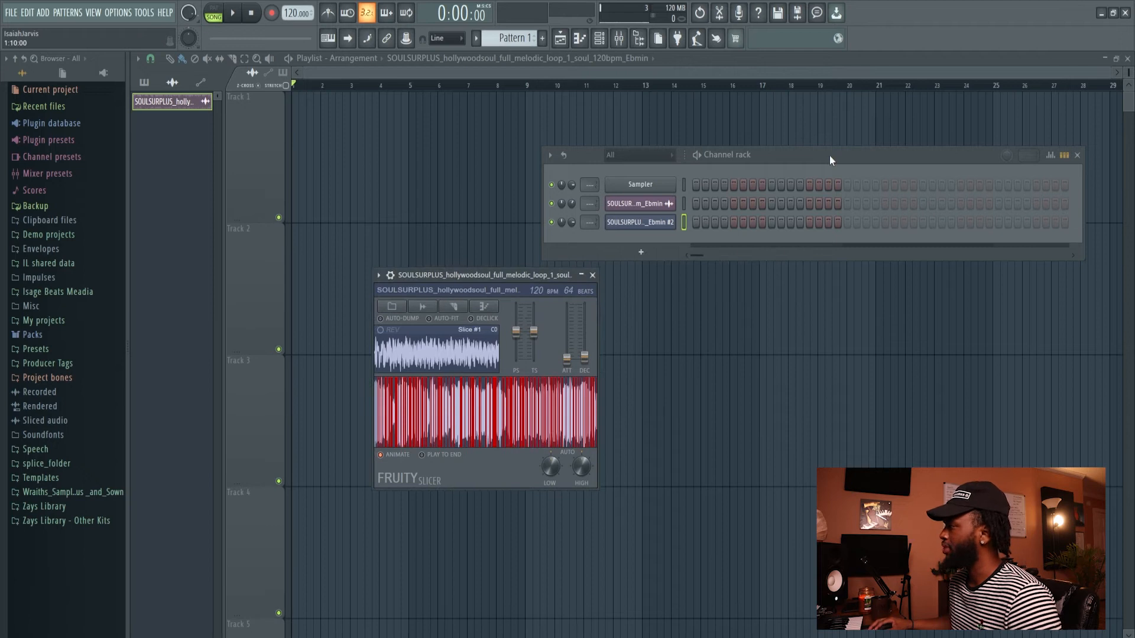
pyautogui.moveTo(830, 157); pyautogui.dragTo(829, 115)
pyautogui.moveTo(531, 269); pyautogui.dragTo(531, 245)
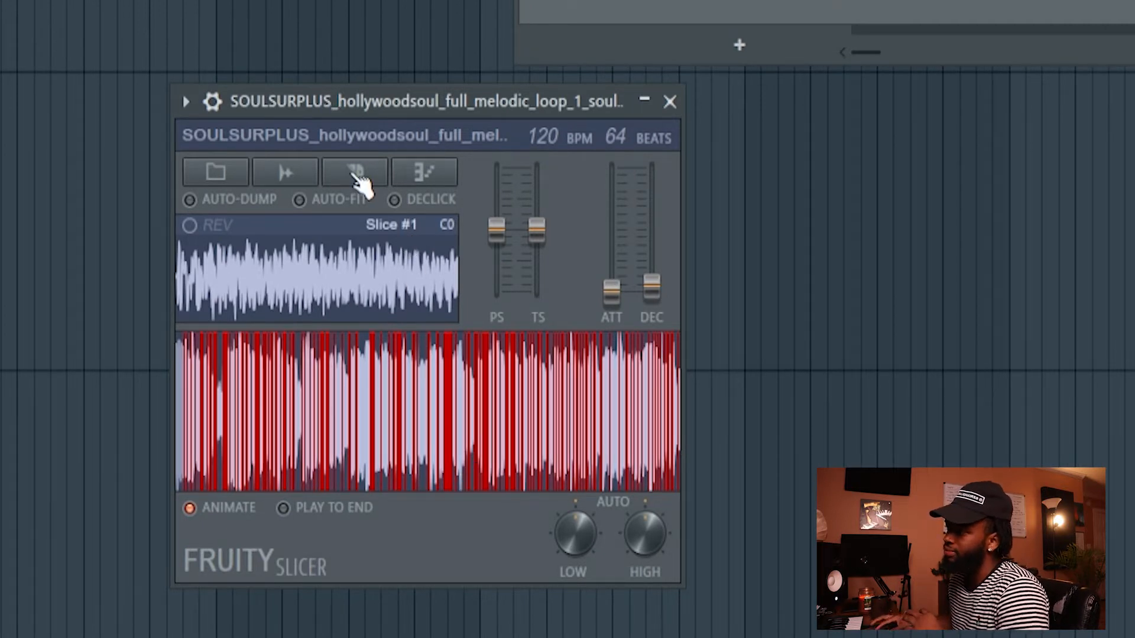
# Step: Slice the loaded loop in Fruity Slicer with the Beat option
pyautogui.click(355, 173)
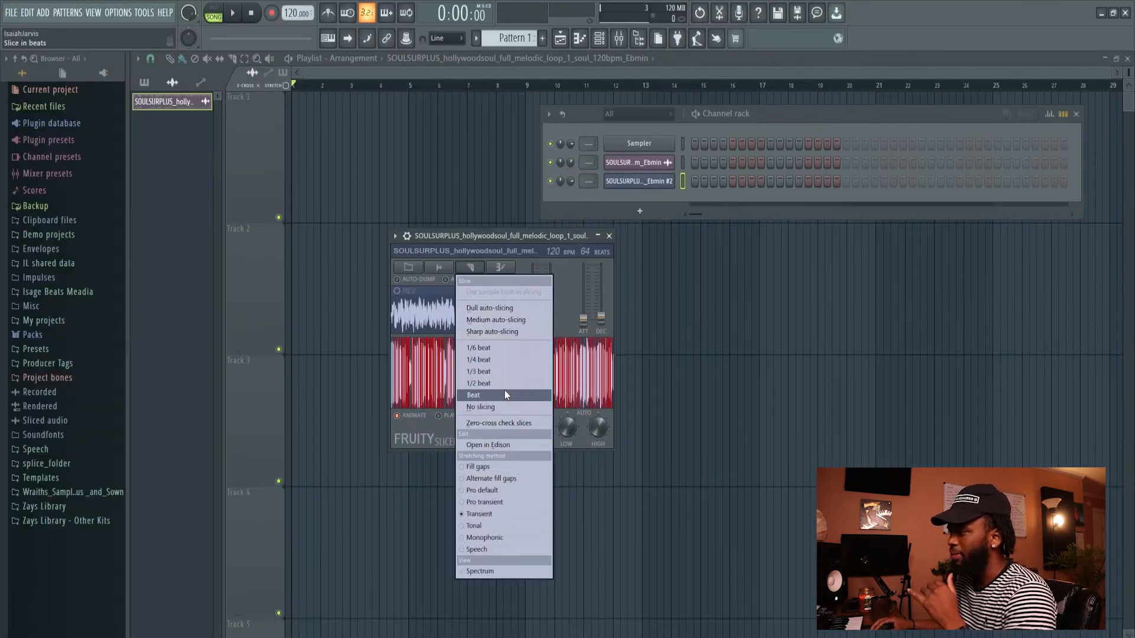
pyautogui.click(505, 395)
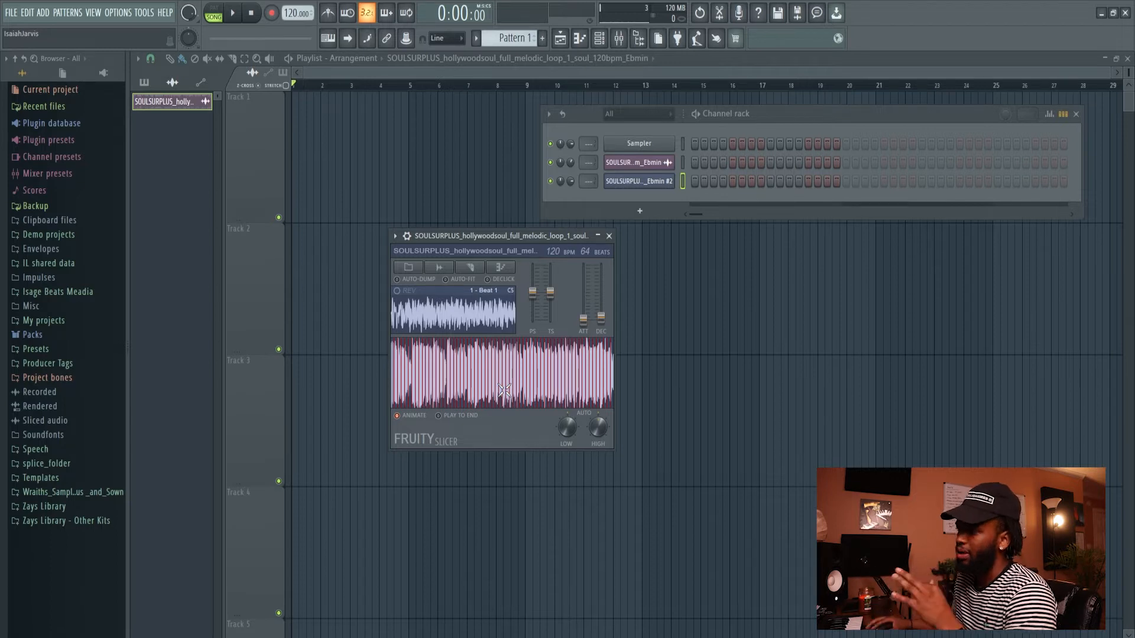
pyautogui.click(470, 267)
pyautogui.click(519, 397)
# Step: Try Medium auto-slicing and Dull auto-slicing on the loop
pyautogui.click(470, 267)
pyautogui.click(519, 319)
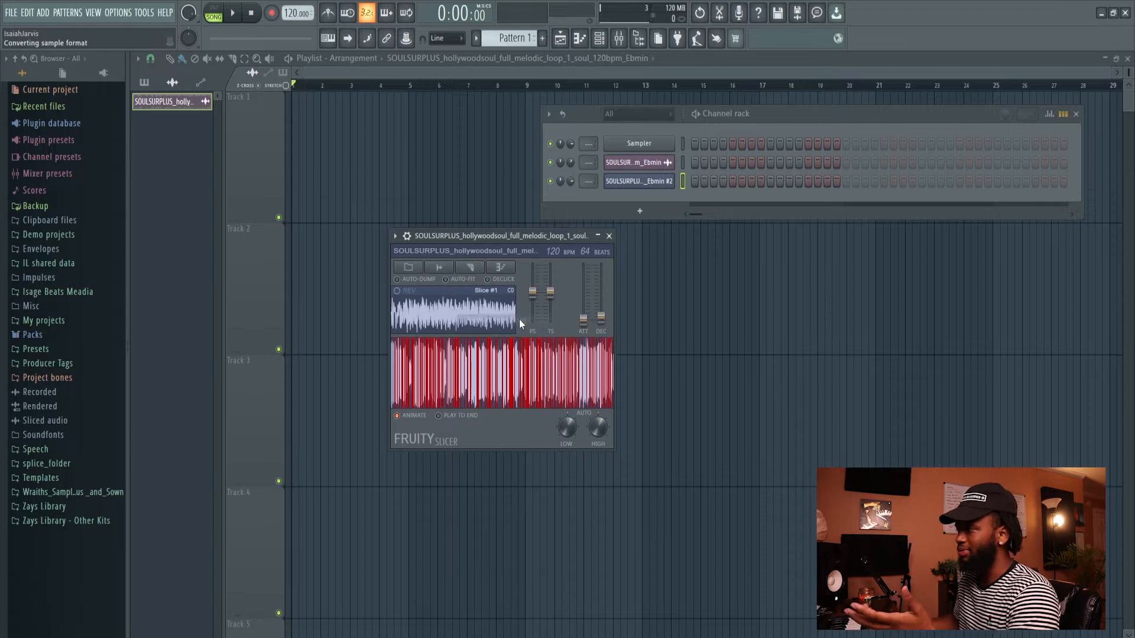
pyautogui.click(470, 267)
pyautogui.click(486, 308)
# Step: Restore the Beat slicing on the loop and adjust the low auto-slicing amount to generate new slices
pyautogui.click(467, 269)
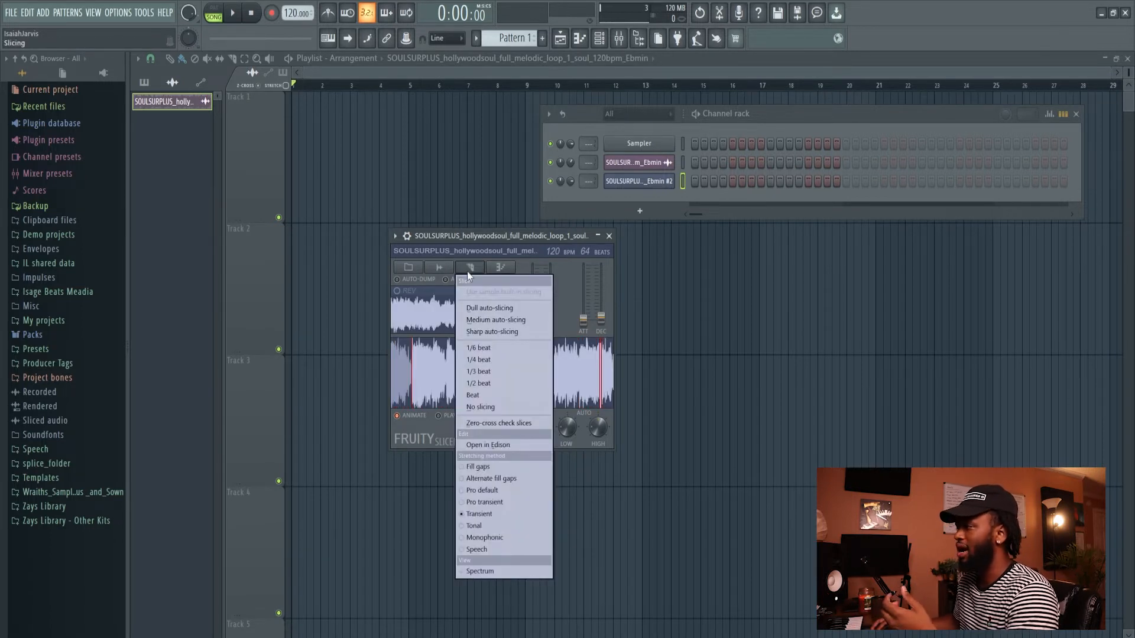
pyautogui.click(500, 392)
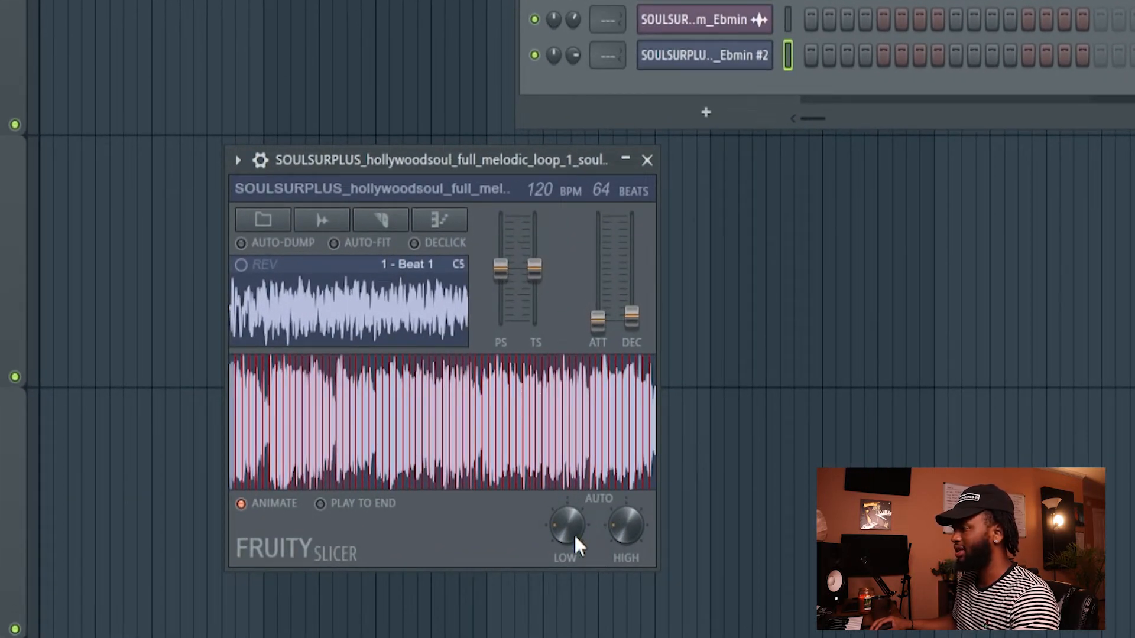
pyautogui.moveTo(573, 534); pyautogui.dragTo(574, 534)
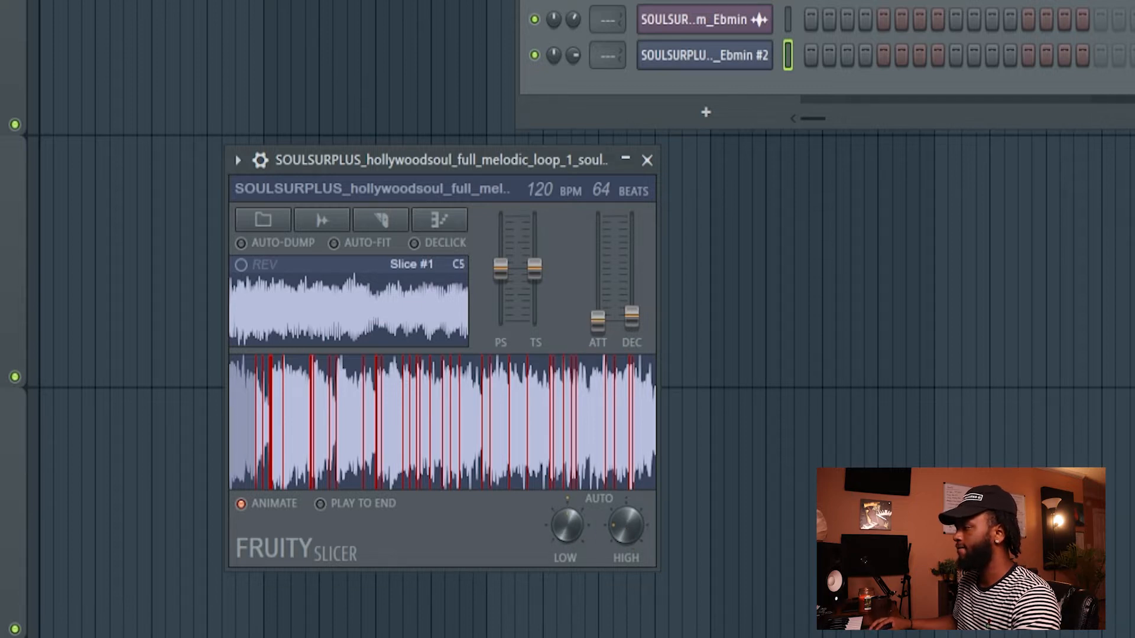
pyautogui.moveTo(574, 534); pyautogui.dragTo(573, 532)
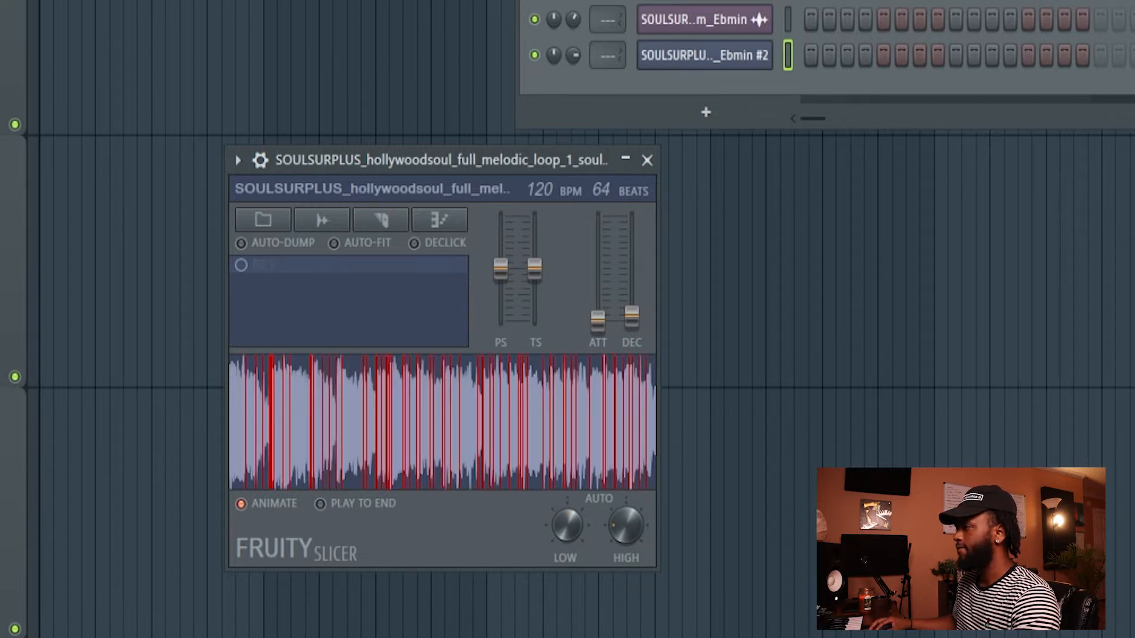
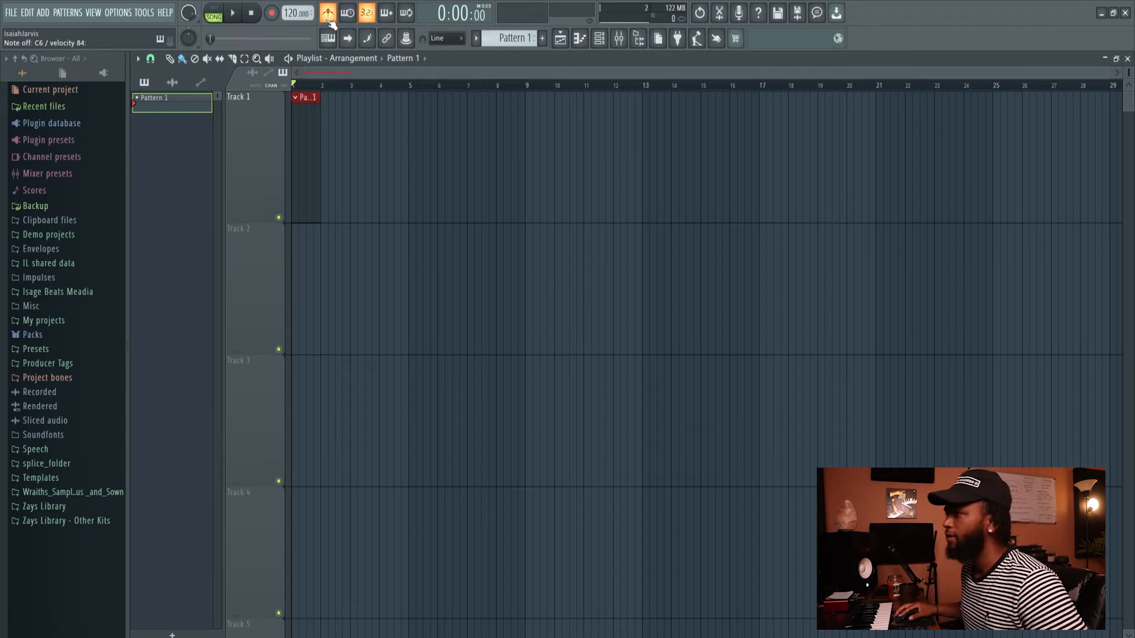
# Step: Audition the pattern at a project tempo of 140 BPM, stop playback, and set the tempo to 150 BPM
pyautogui.rightClick(289, 10)
pyautogui.click(419, 103)
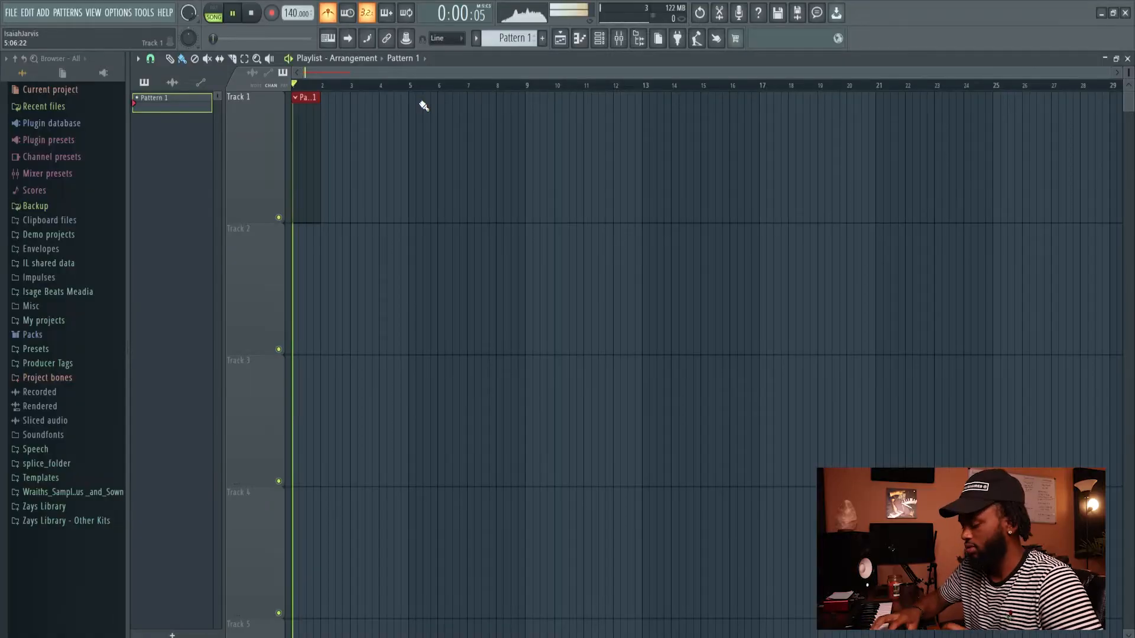
pyautogui.click(251, 12)
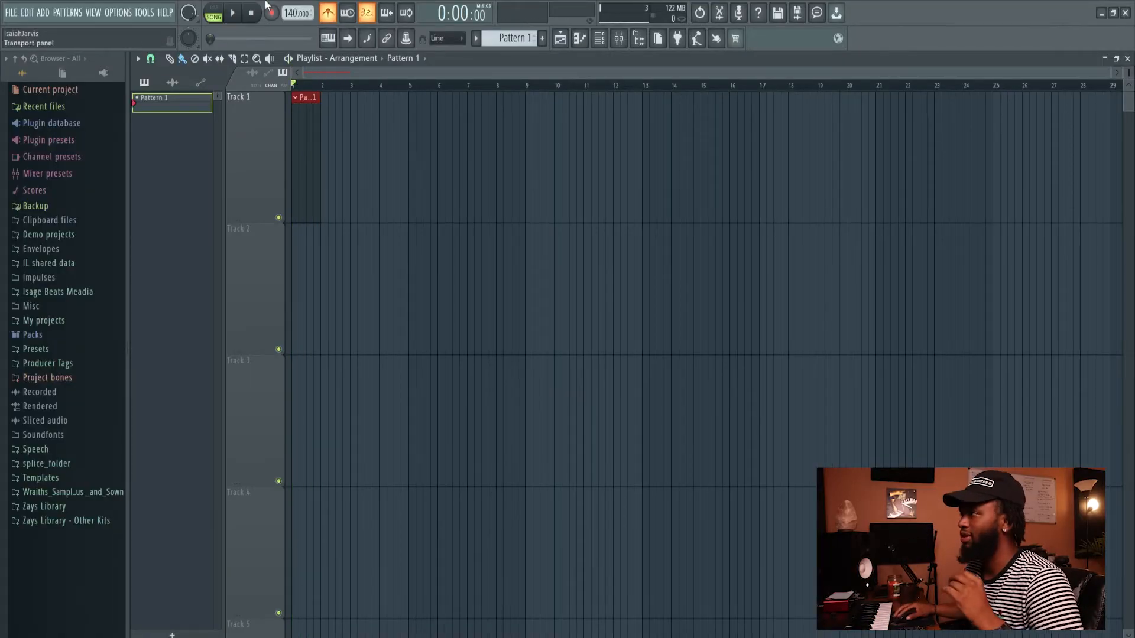
pyautogui.rightClick(288, 15)
pyautogui.click(425, 127)
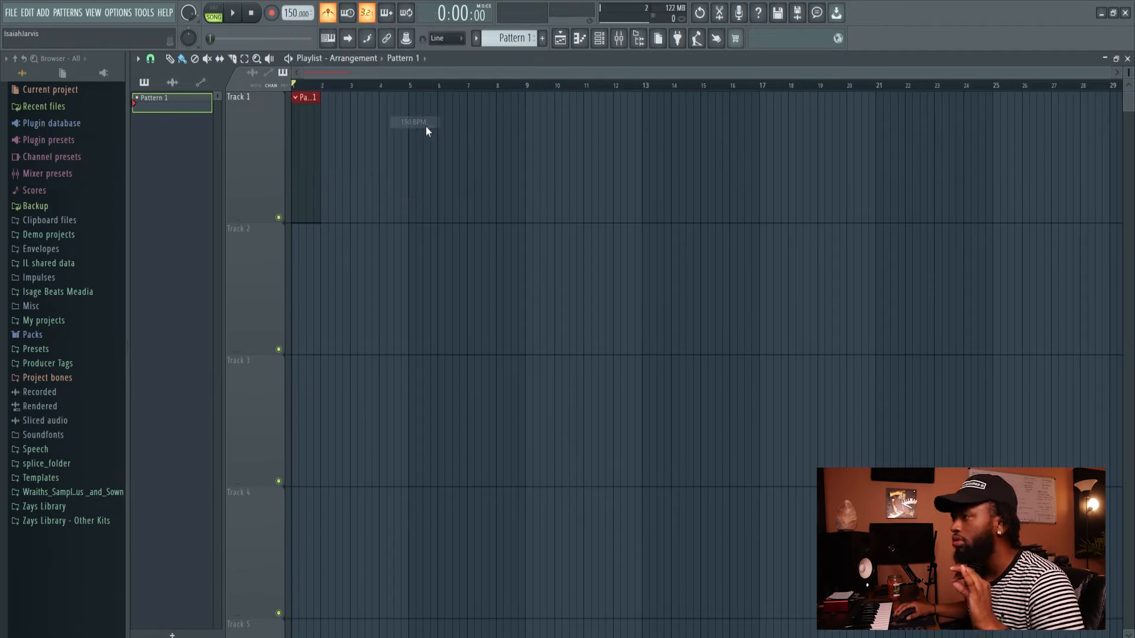
# Step: Audition the slices at the current tempo, raise the project tempo to 160 BPM, and audition them again
pyautogui.press('space')
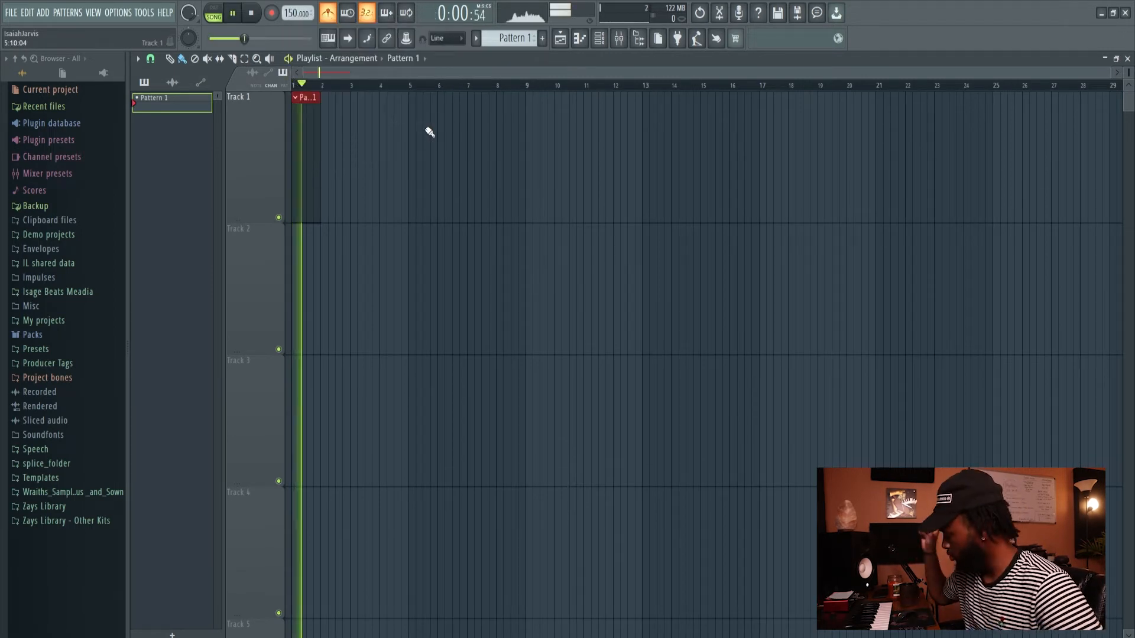
pyautogui.press('space')
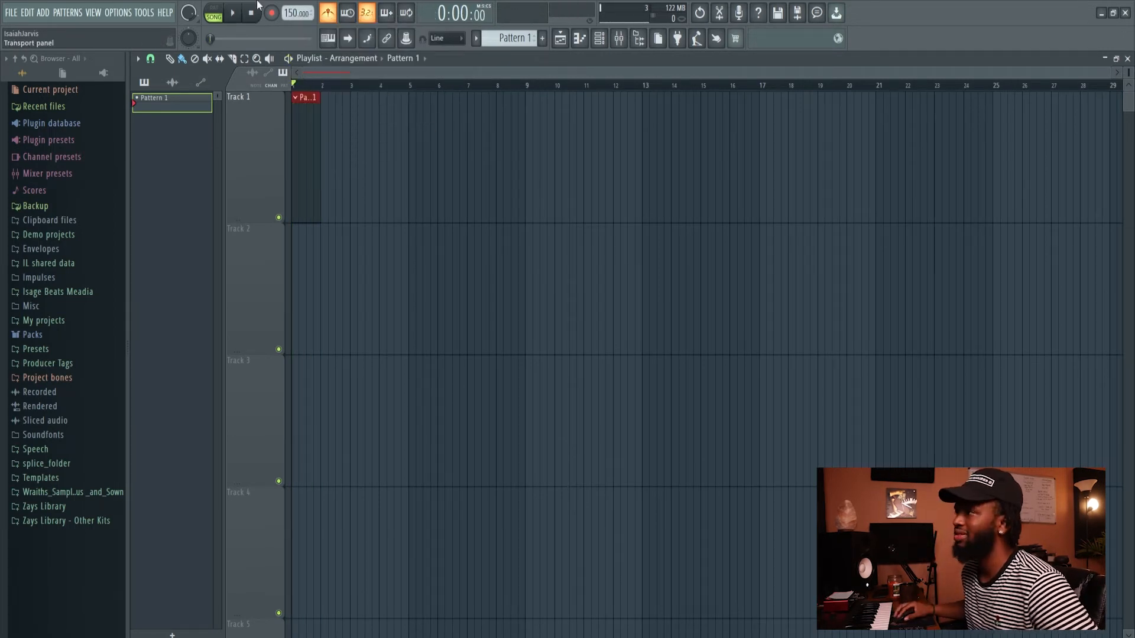
pyautogui.rightClick(284, 11)
pyautogui.click(408, 123)
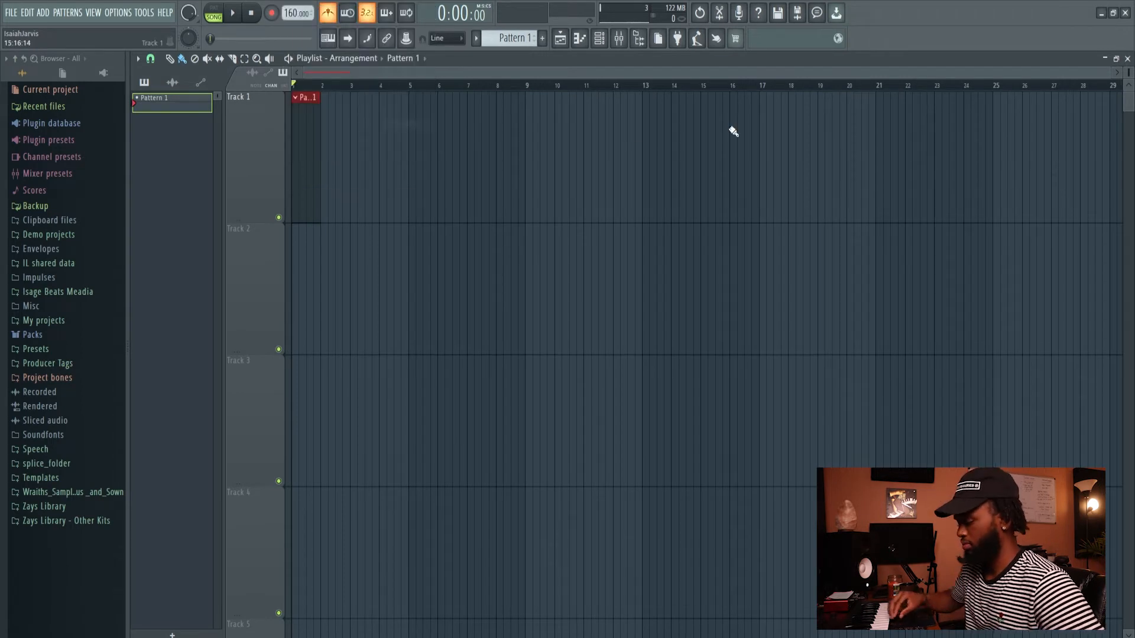
pyautogui.press('space')
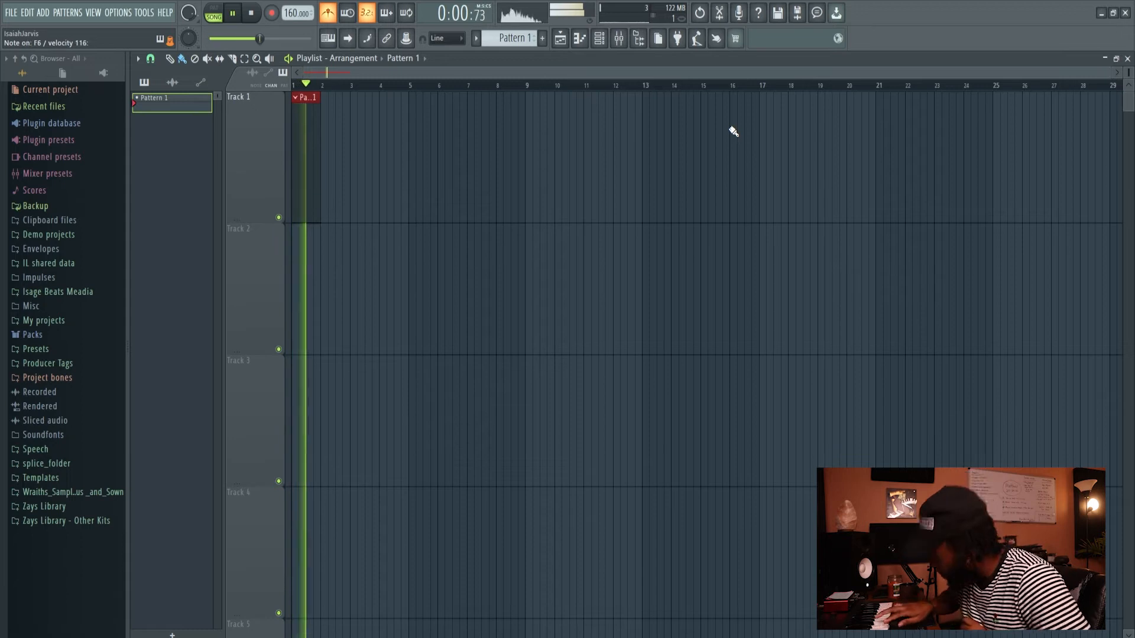
pyautogui.press('space')
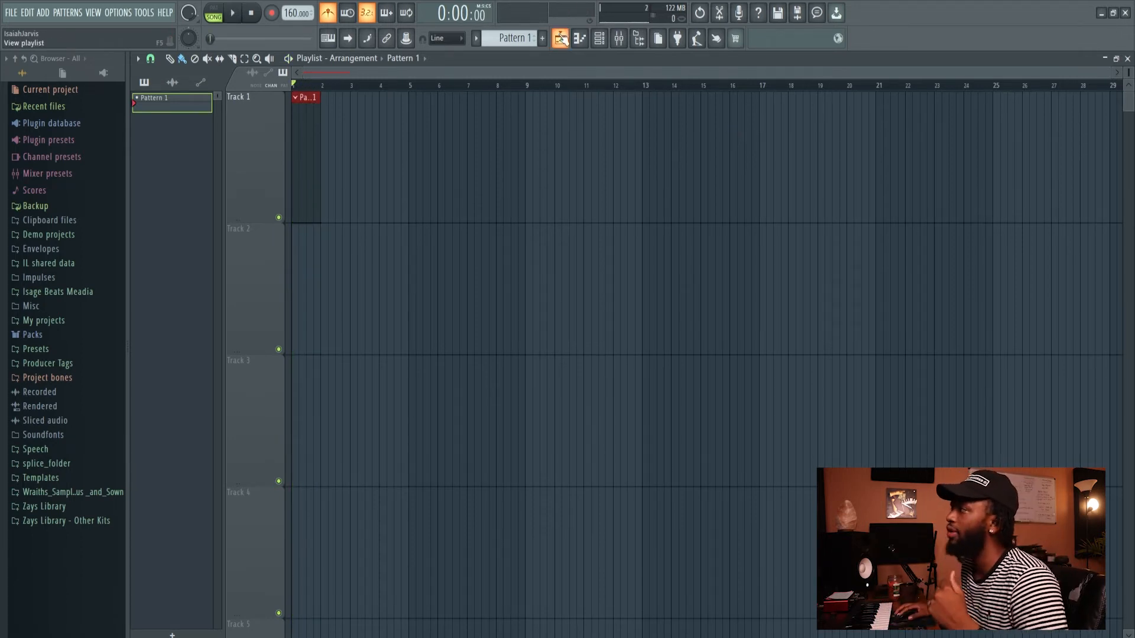
# Step: Record a four-bar sequence of loop slices into Pattern 1's piano roll and play the recording back
pyautogui.click(564, 38)
pyautogui.click(565, 38)
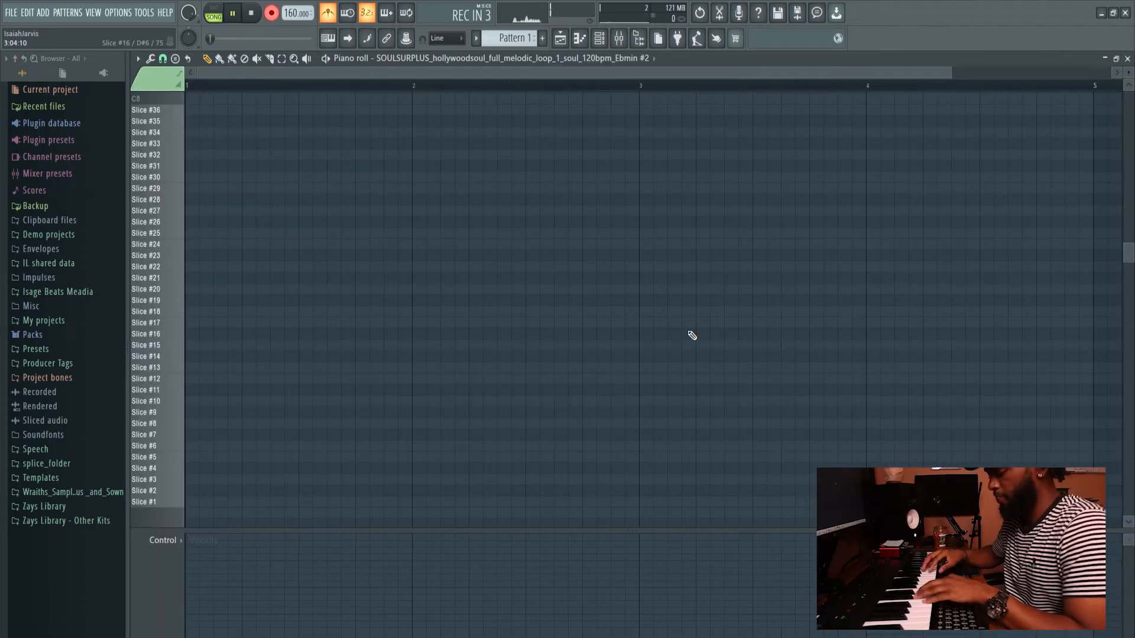
pyautogui.press('space')
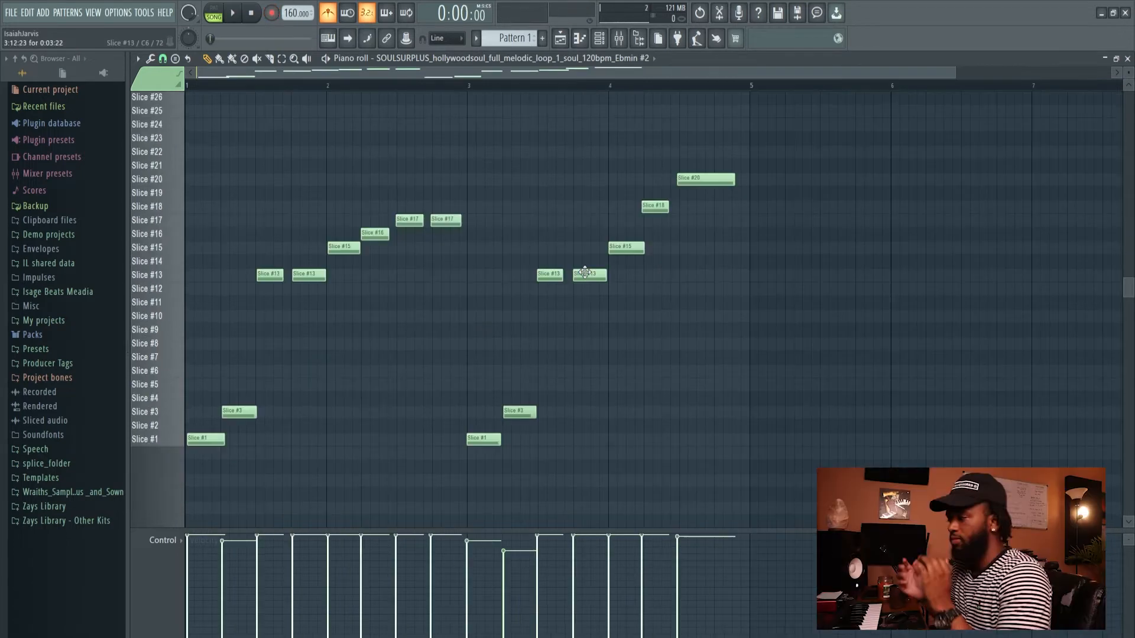
pyautogui.scroll(2, 654, 408)
pyautogui.scroll(-3, 636, 337)
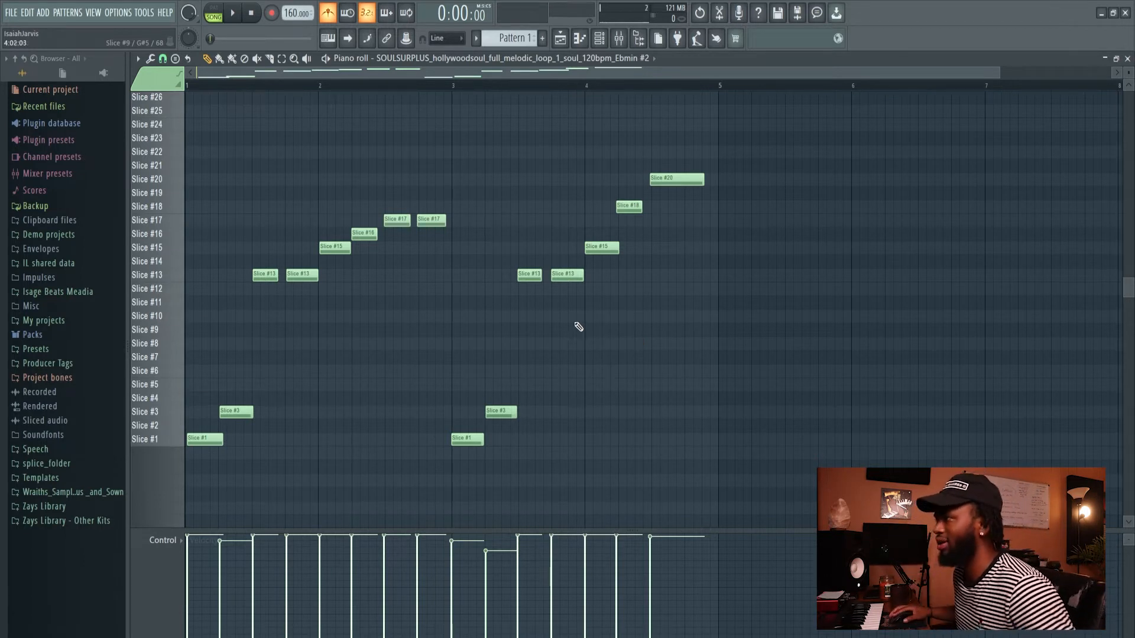
pyautogui.press('space')
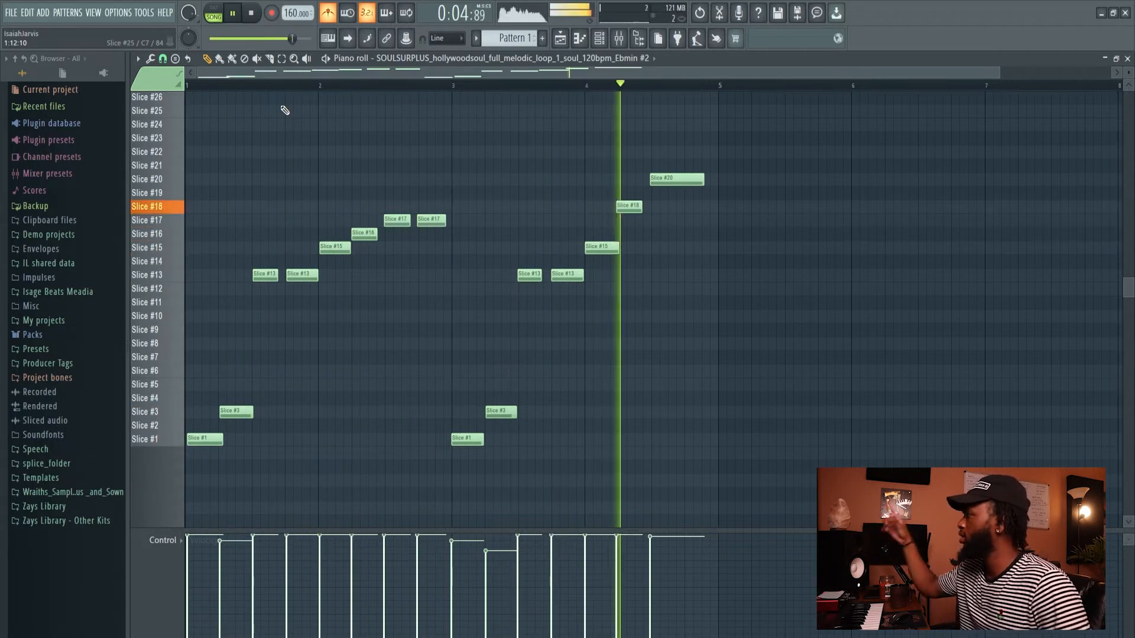
pyautogui.press('space')
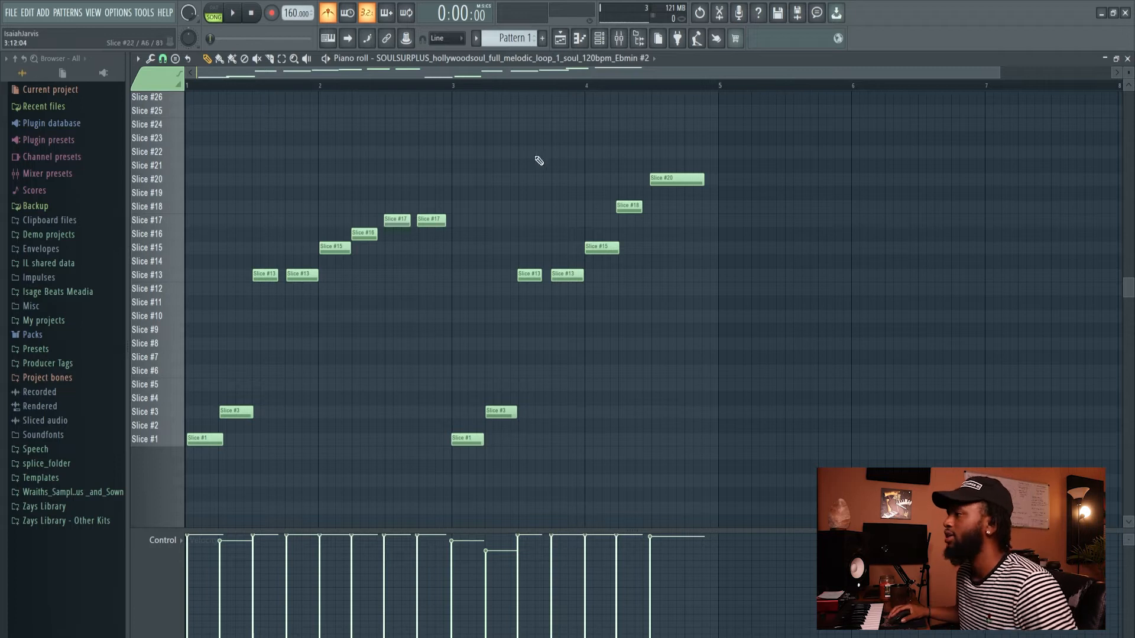
# Step: Quantize all recorded slice notes in the piano roll with the Quantize tool
pyautogui.hotkey('ctrl', 'a')
pyautogui.click(149, 59)
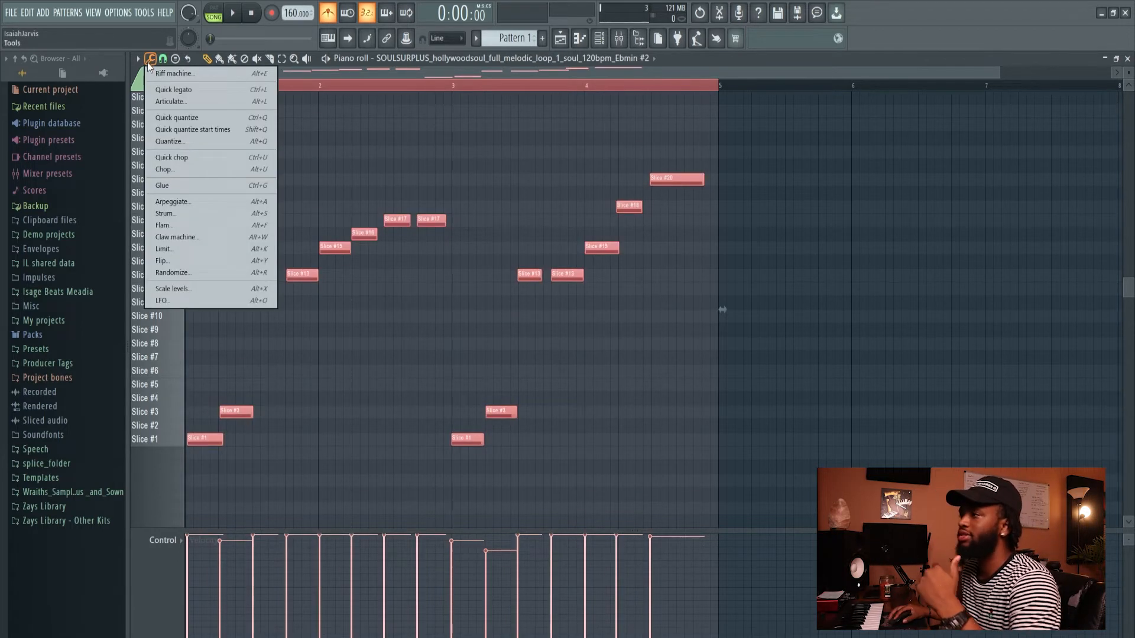
pyautogui.click(190, 142)
pyautogui.click(625, 406)
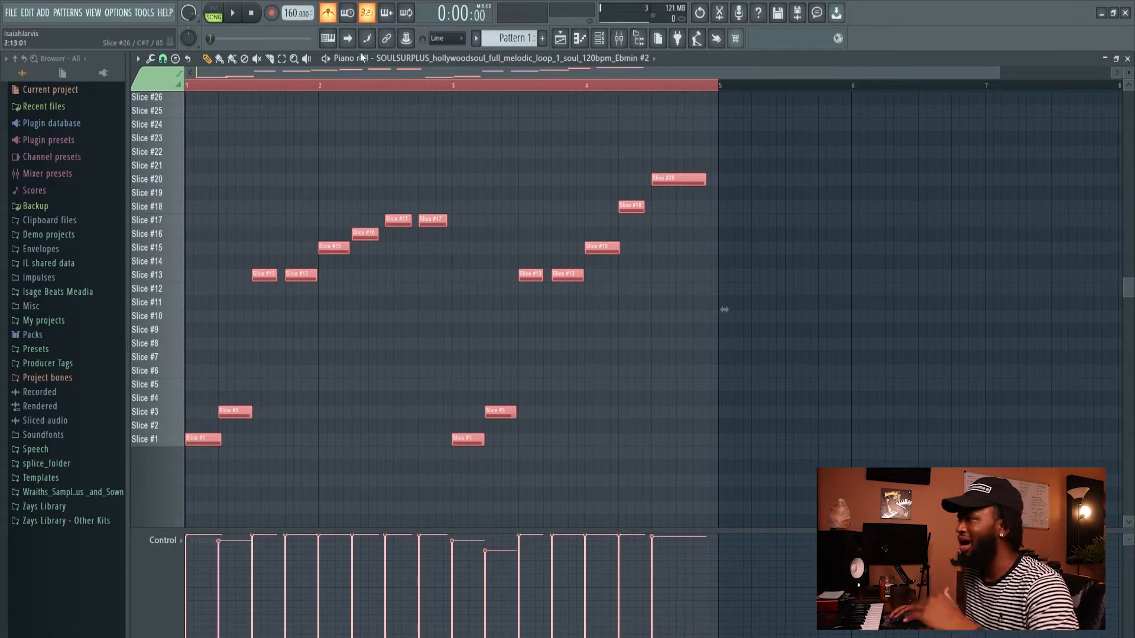
# Step: Apply Quick quantize start times to all the slice notes and clear the selection
pyautogui.click(150, 59)
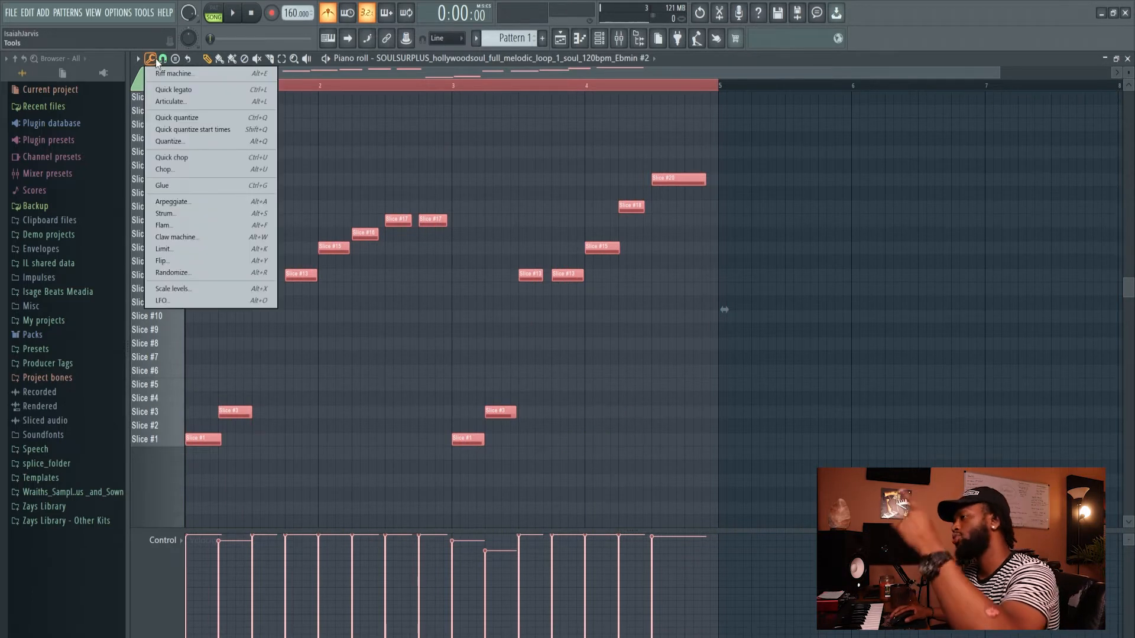
pyautogui.click(187, 130)
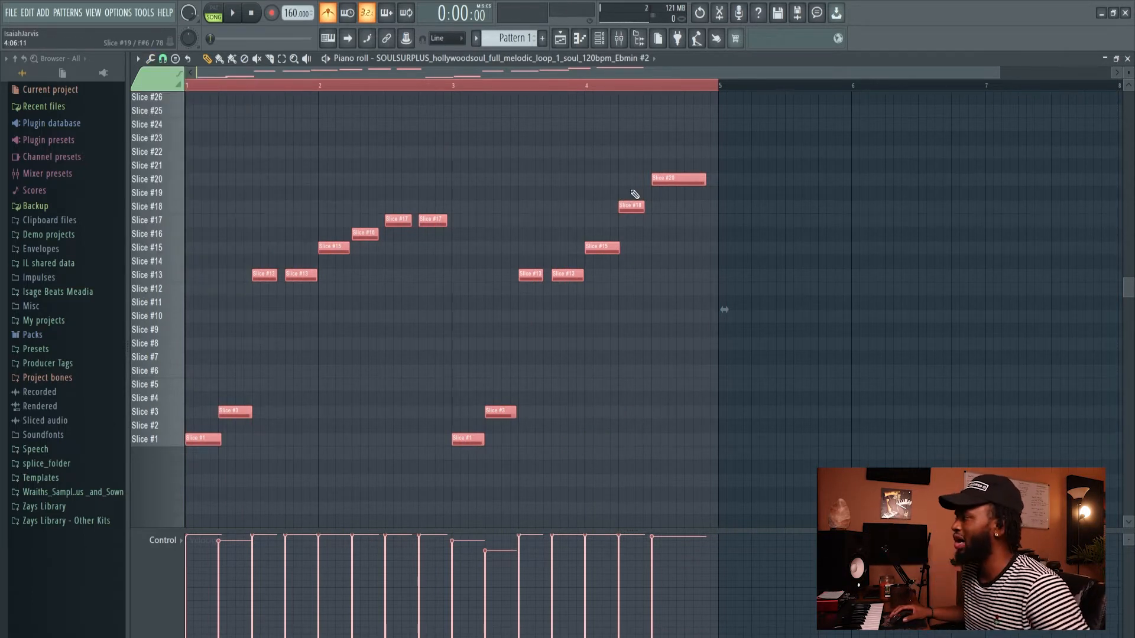
pyautogui.scroll(3, 633, 198)
pyautogui.scroll(-3, 438, 264)
pyautogui.scroll(-1, 671, 261)
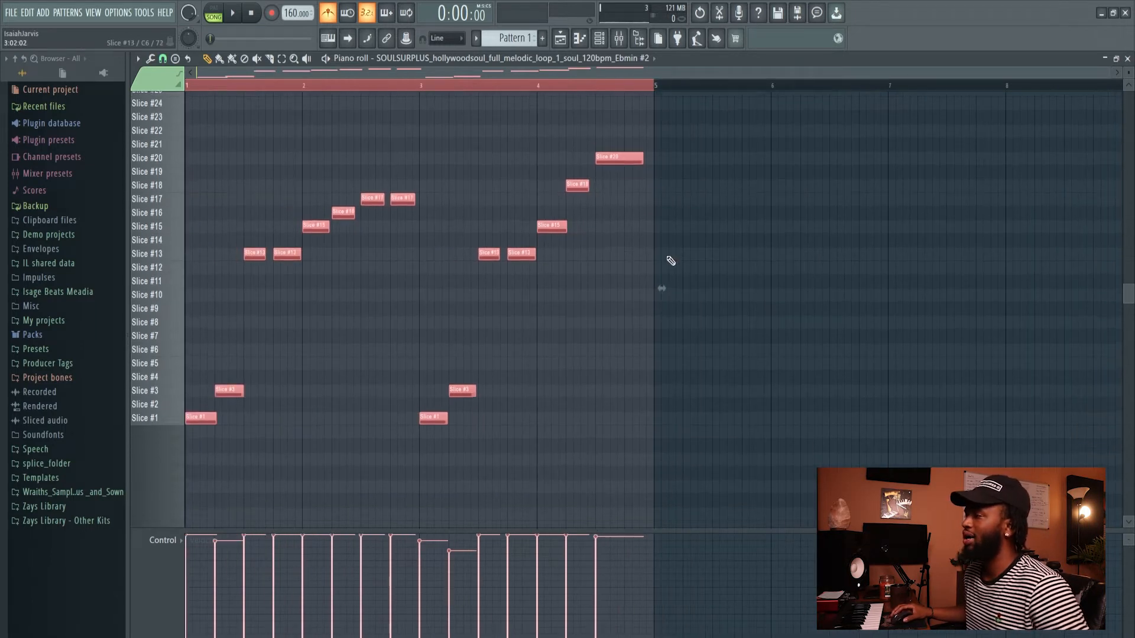
pyautogui.scroll(3, 375, 264)
pyautogui.hotkey('ctrl', 'd')
pyautogui.scroll(-3, 483, 288)
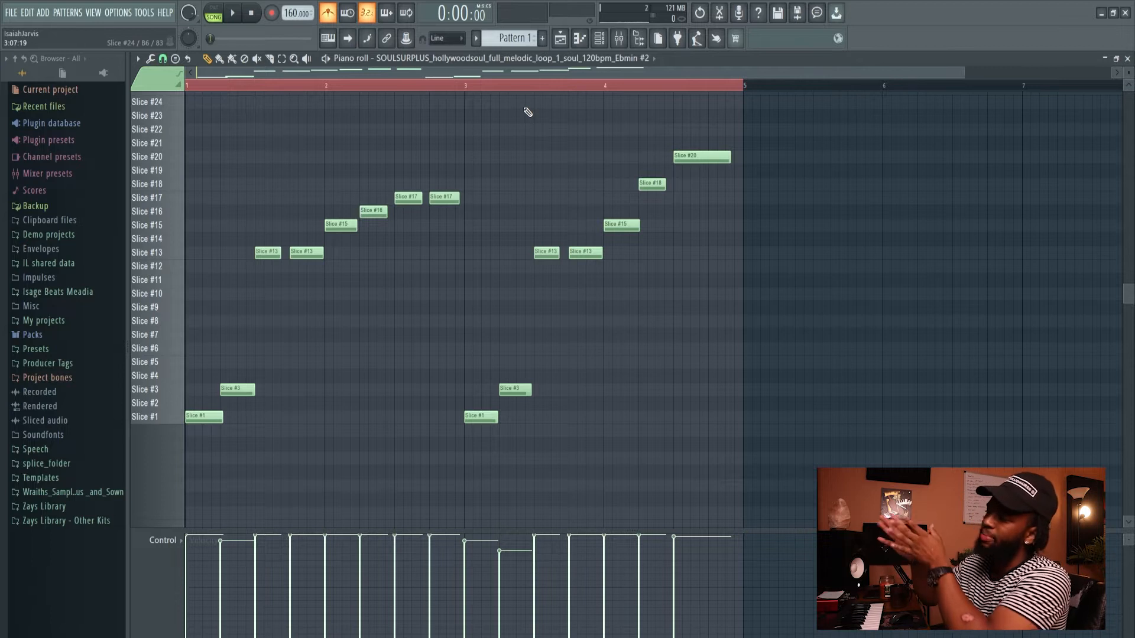
# Step: Audition the quantized slice pattern and switch off the metronome
pyautogui.press('space')
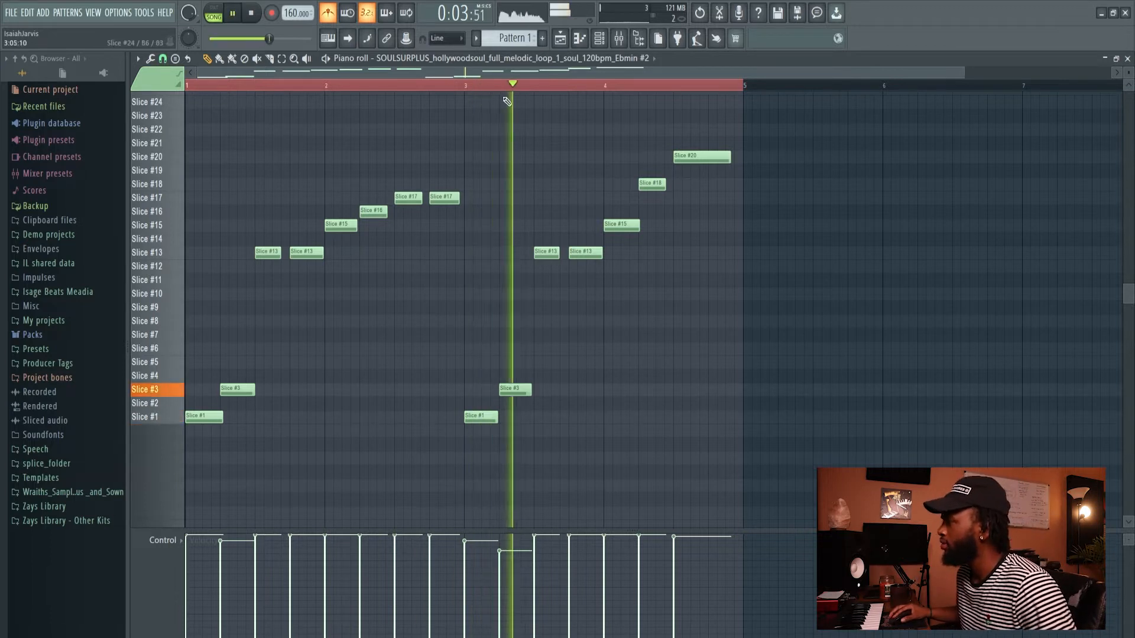
pyautogui.scroll(3, 661, 195)
pyautogui.press('space')
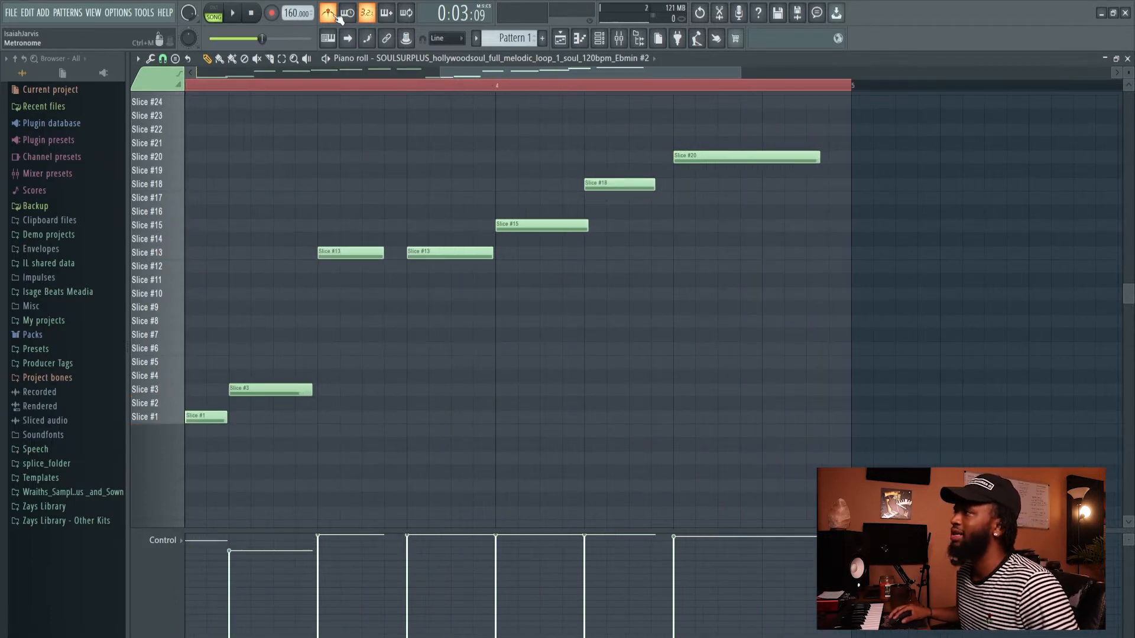
pyautogui.press('space')
# Step: Replace the long Slice #20 note ending bar 4 with a Slice #15 note followed by a shorter Slice #20 note
pyautogui.scroll(-2, 491, 237)
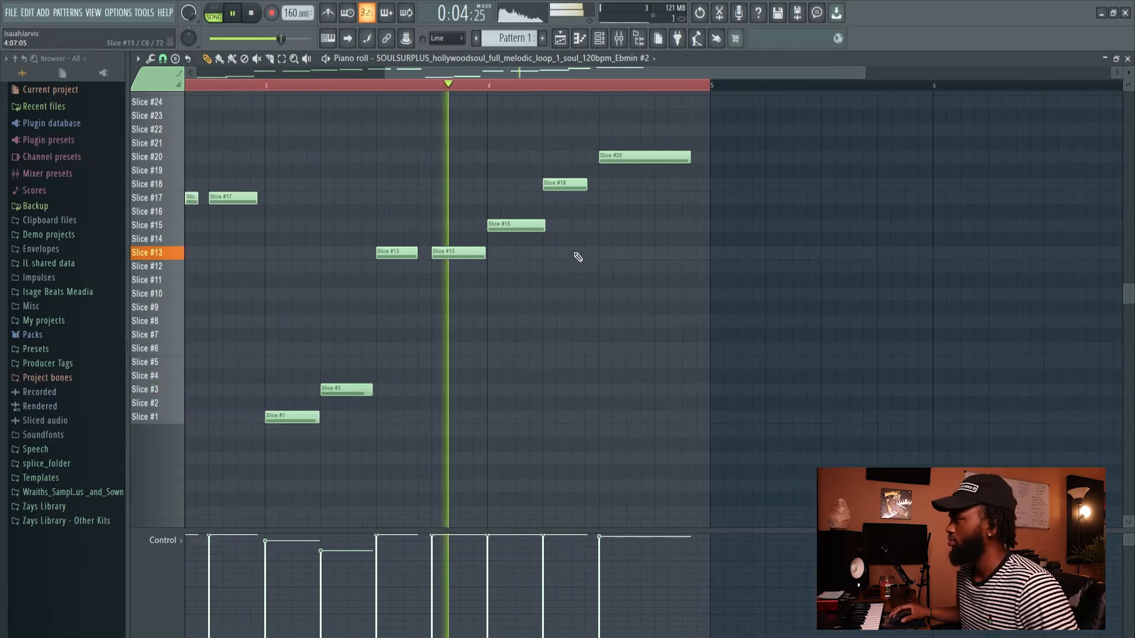
pyautogui.rightClick(615, 157)
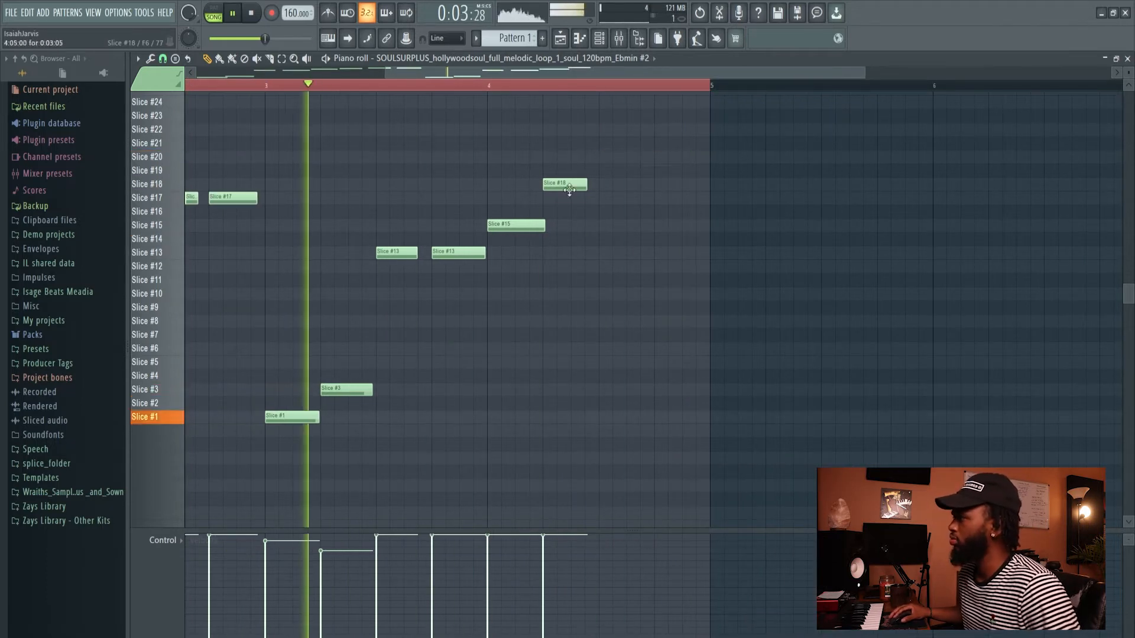
pyautogui.click(615, 184)
pyautogui.click(650, 157)
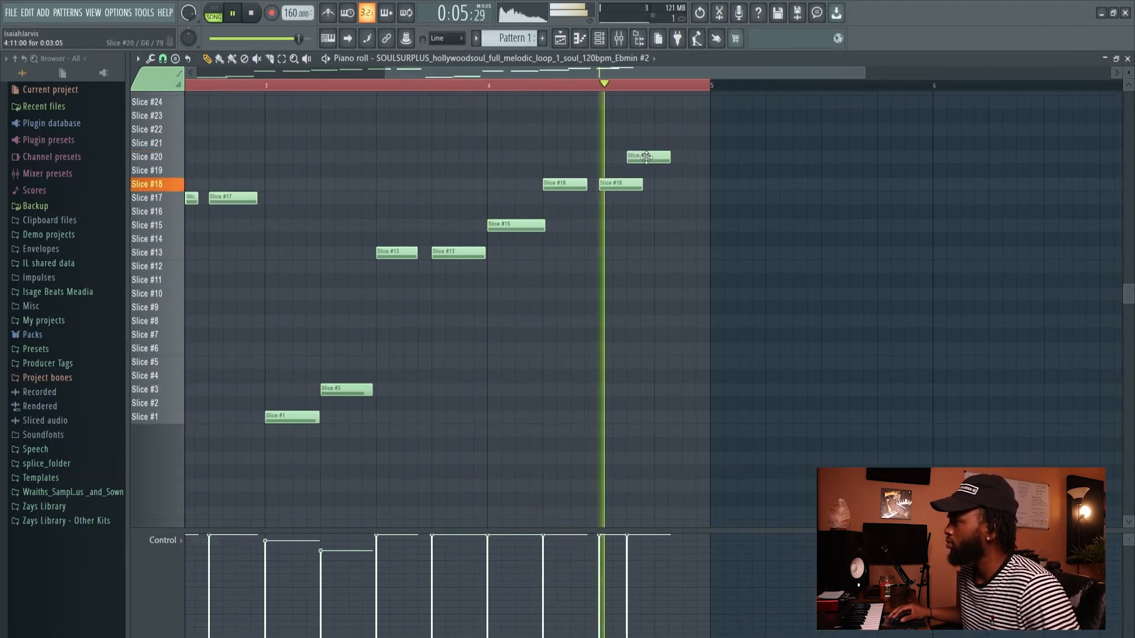
pyautogui.moveTo(666, 159); pyautogui.dragTo(679, 158)
pyautogui.moveTo(615, 184); pyautogui.dragTo(609, 226)
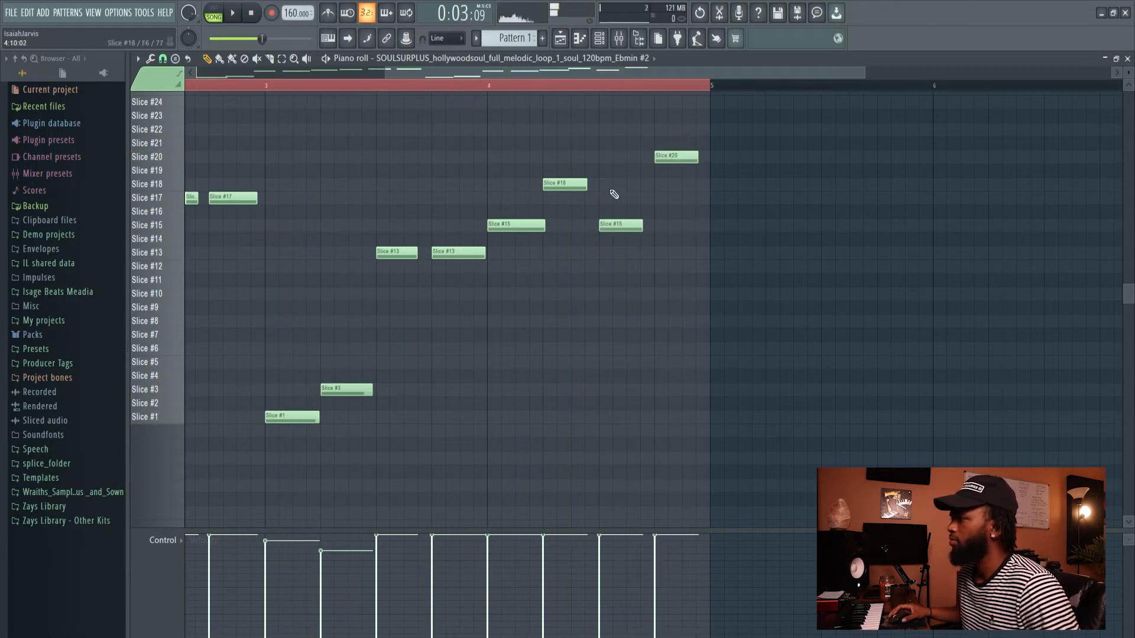
# Step: Move the added Slice #15 note in bar 4 up to Slice #17 and play the pattern
pyautogui.press('space')
pyautogui.keyDown('ctrl'); pyautogui.scroll(-3, 543, 198); pyautogui.keyUp('ctrl')
pyautogui.scroll(-1, 543, 198)
pyautogui.moveTo(598, 184); pyautogui.dragTo(599, 157)
pyautogui.press('space')
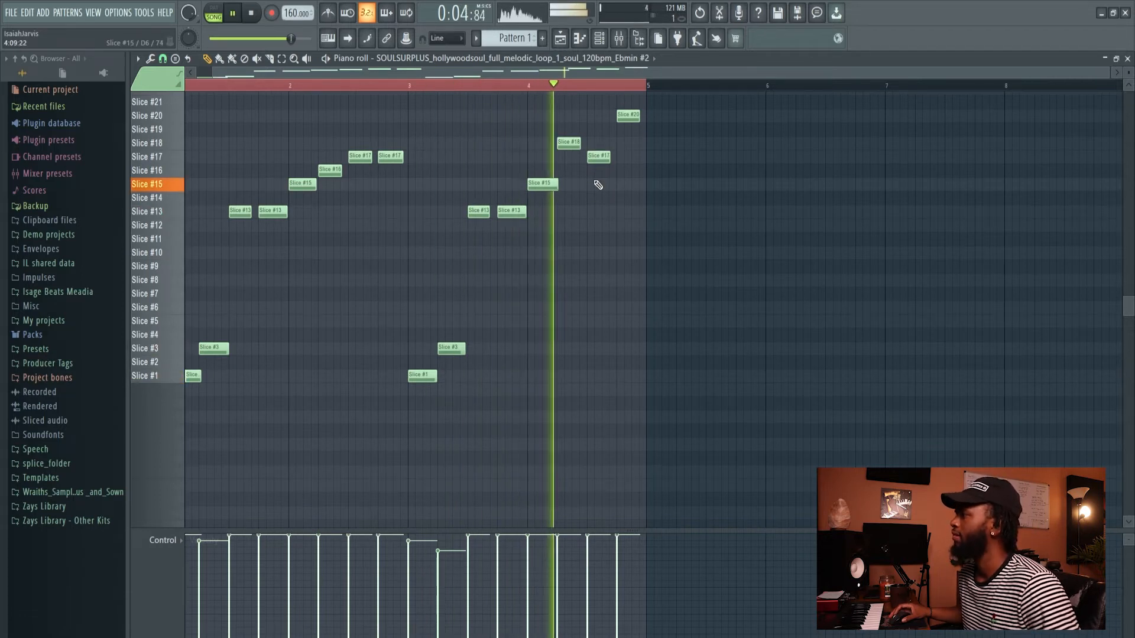
# Step: Try two short repeated Slice #17 hits near the end of bar 4, and remove the extra one
pyautogui.keyDown('ctrl'); pyautogui.scroll(3, 623, 163); pyautogui.keyUp('ctrl')
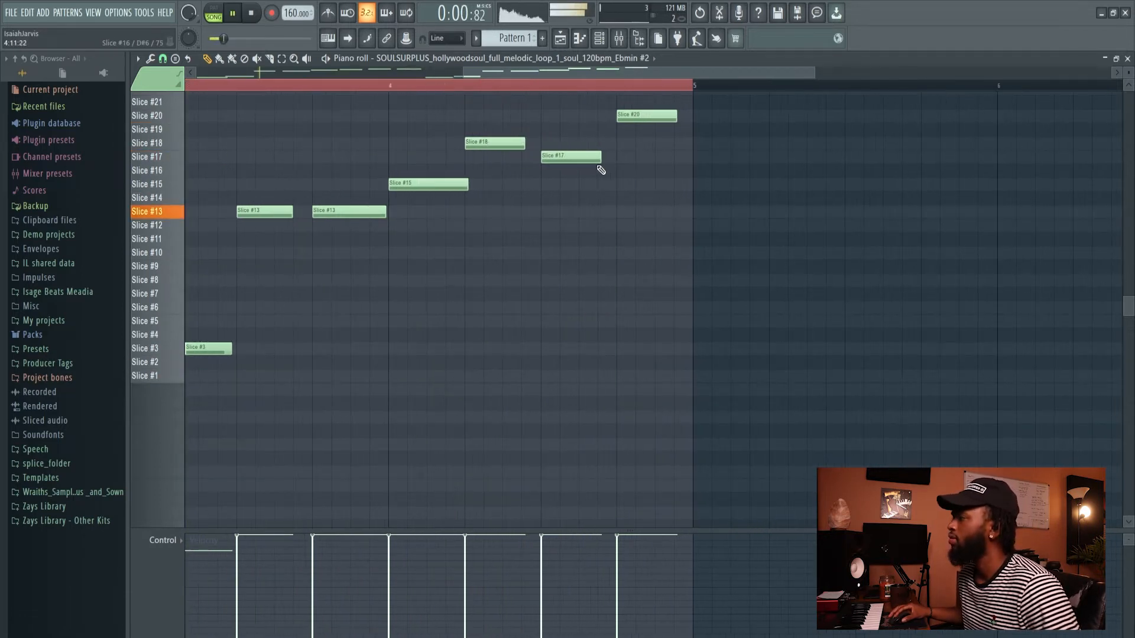
pyautogui.moveTo(562, 158)
pyautogui.mouseDown()
pyautogui.moveTo(583, 158)
pyautogui.moveTo(562, 158)
pyautogui.mouseUp()
pyautogui.click(584, 157)
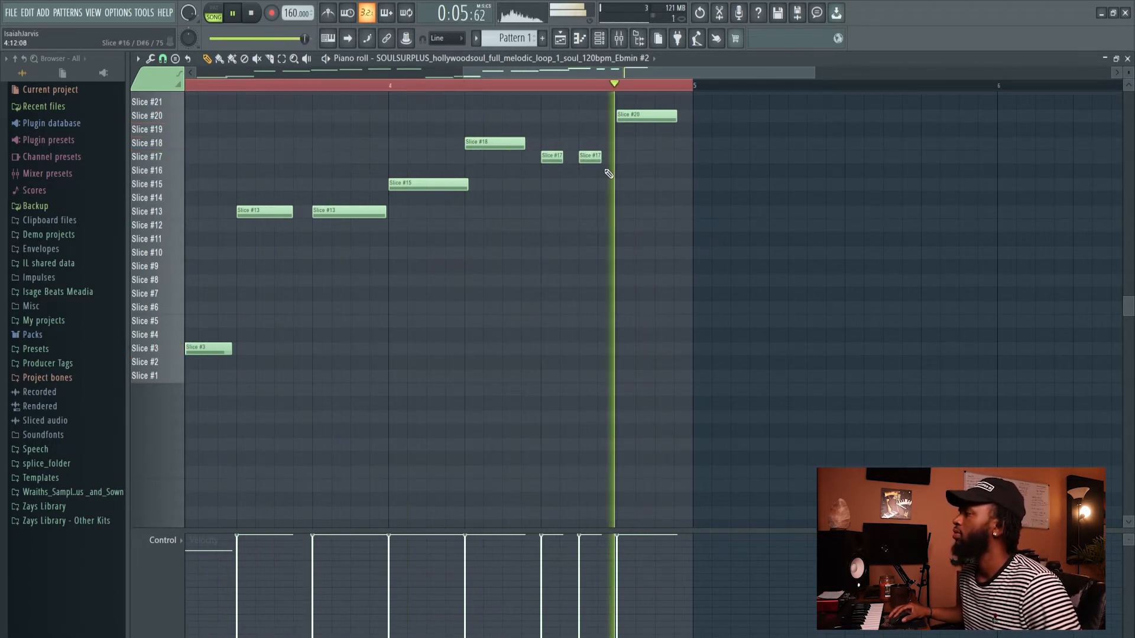
pyautogui.rightClick(586, 158)
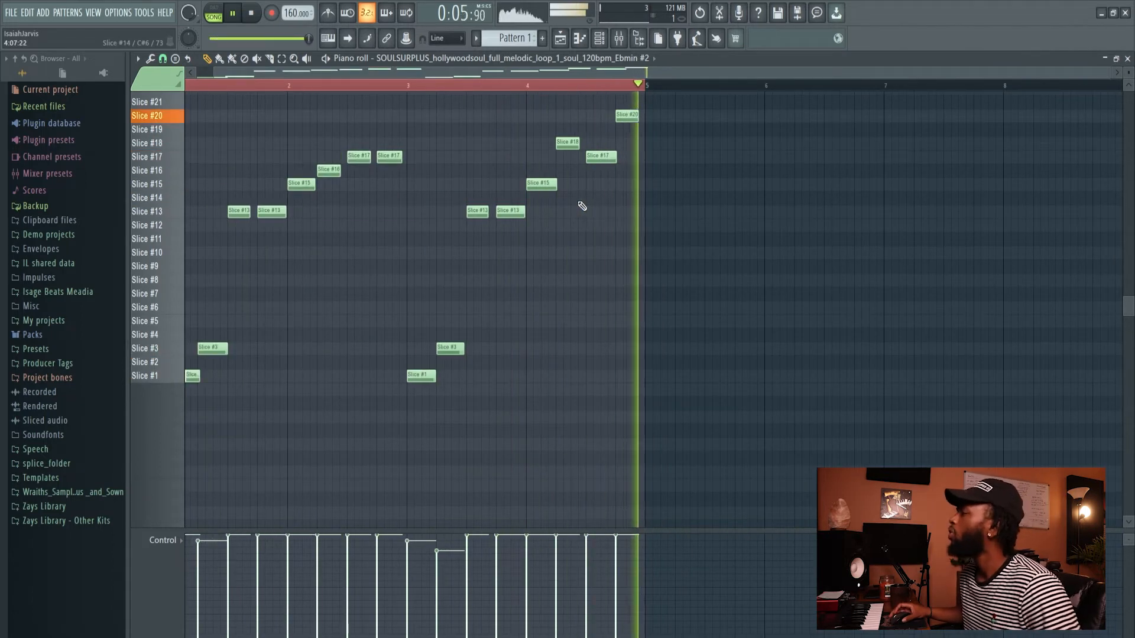
pyautogui.press('space')
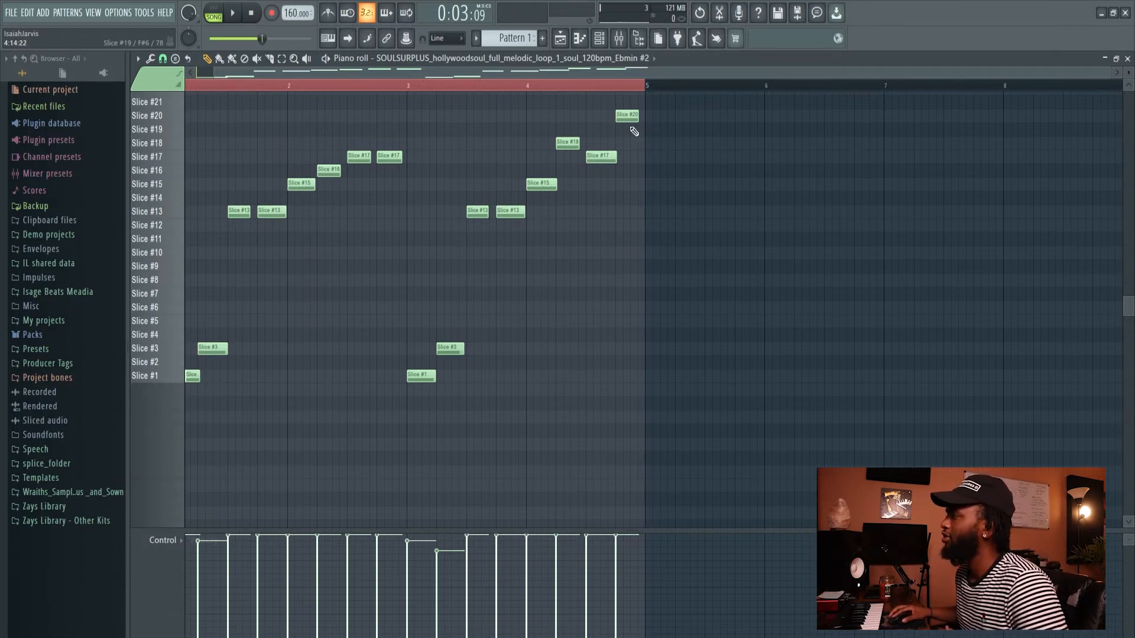
# Step: Preview Slice #1 and Slice #20 individually and audition the start of the pattern
pyautogui.scroll(1, 593, 304)
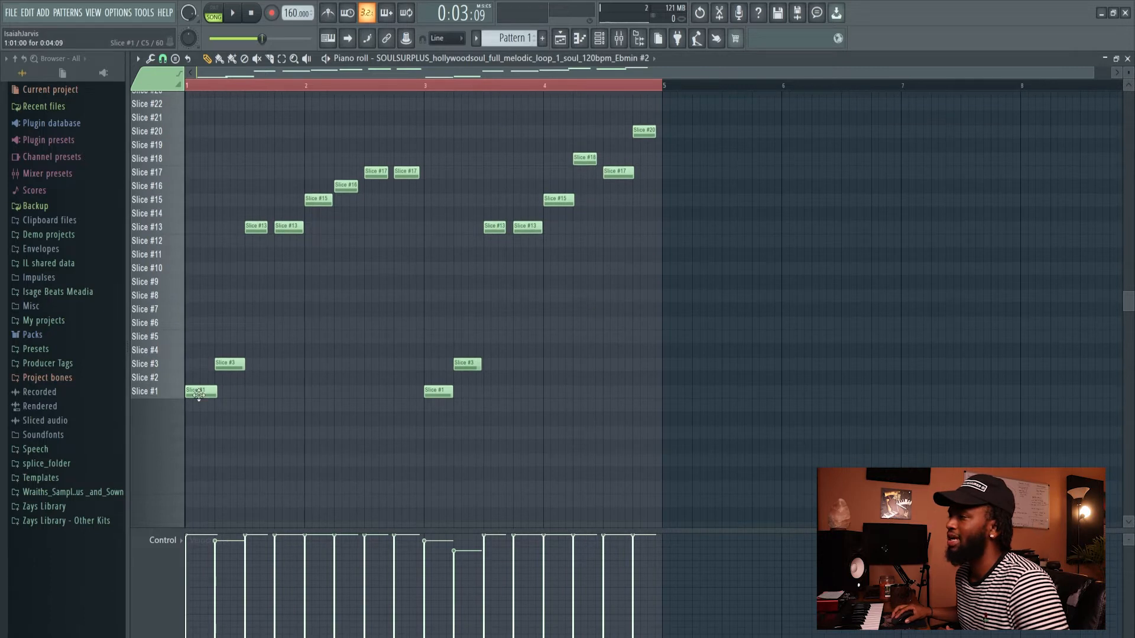
pyautogui.click(165, 396)
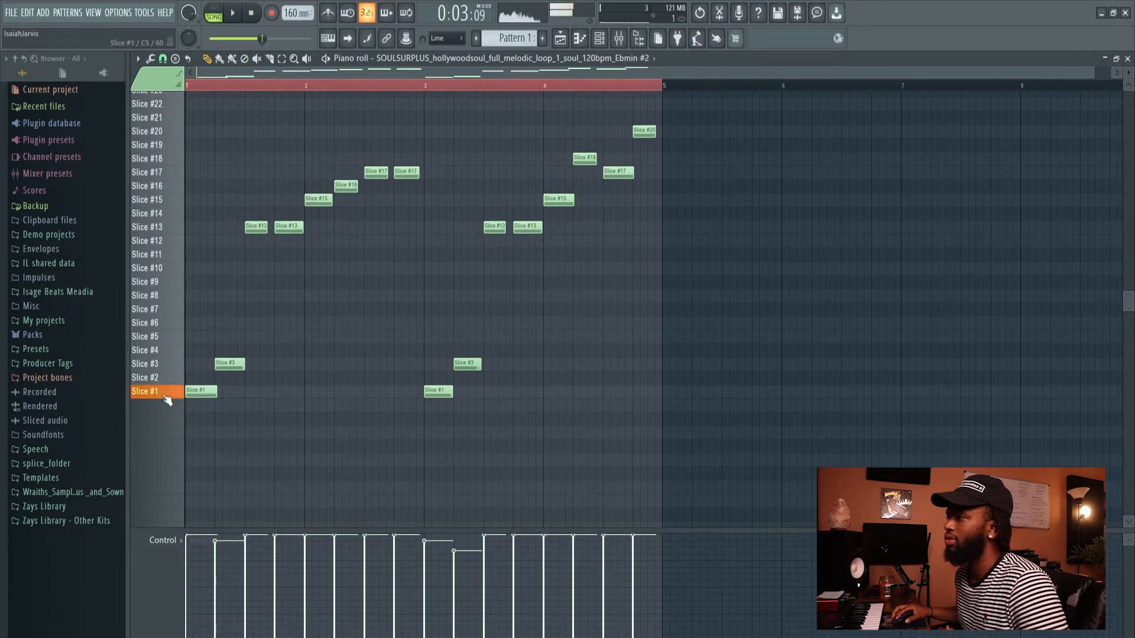
pyautogui.click(168, 132)
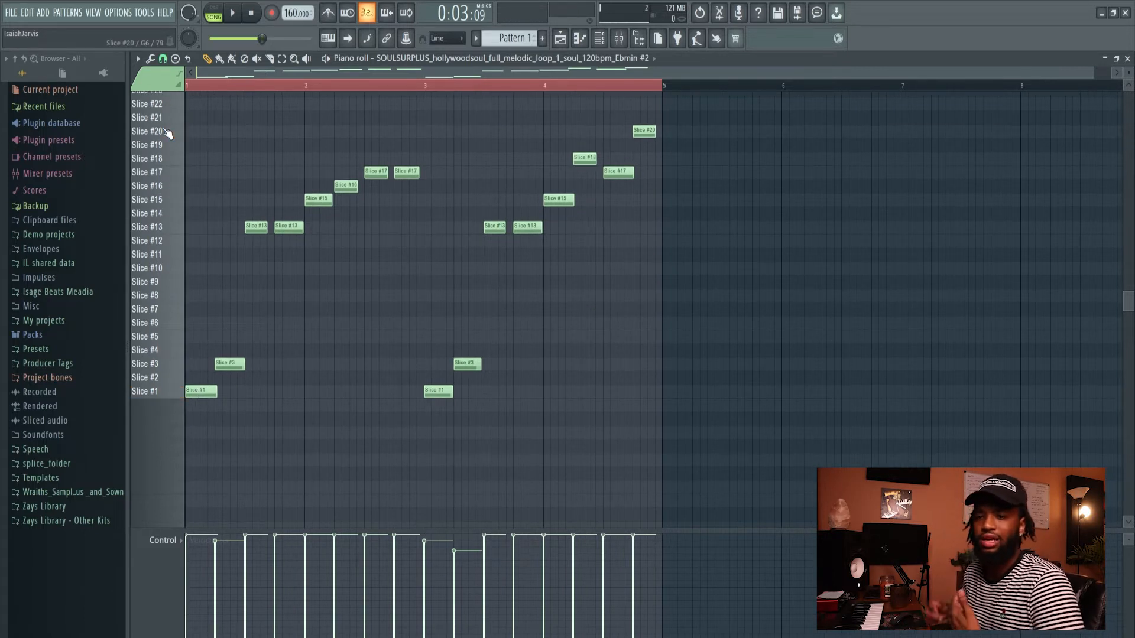
pyautogui.press('space')
pyautogui.press('space')
pyautogui.press('space')
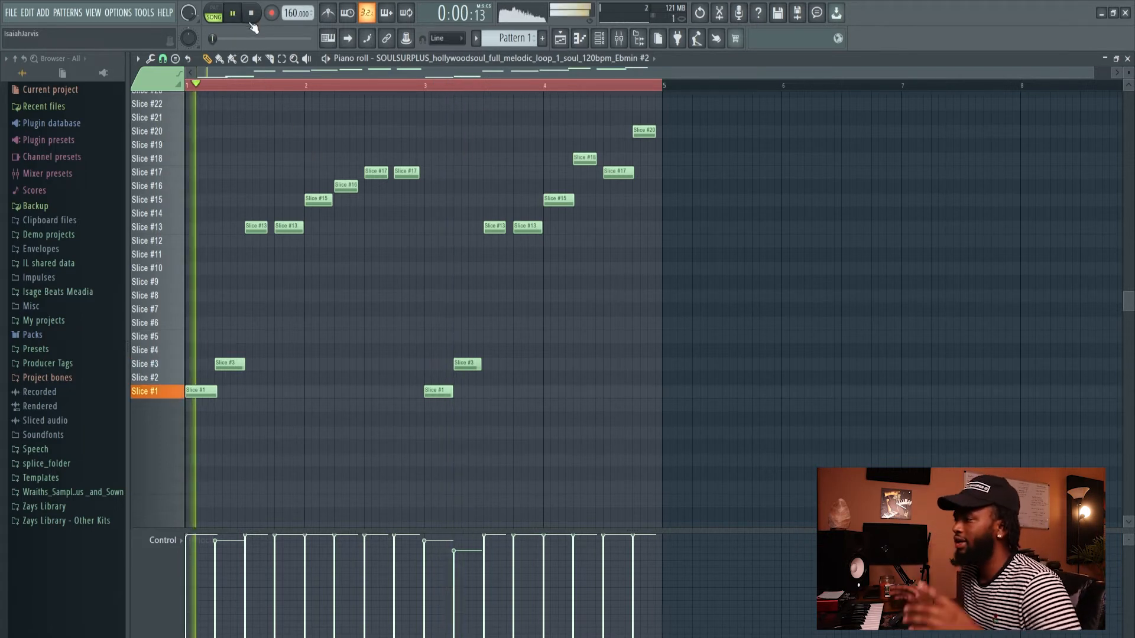
# Step: Raise all the slice notes to the same maximum velocity and apply Quick legato to close the gaps between them
pyautogui.hotkey('ctrl', 'a')
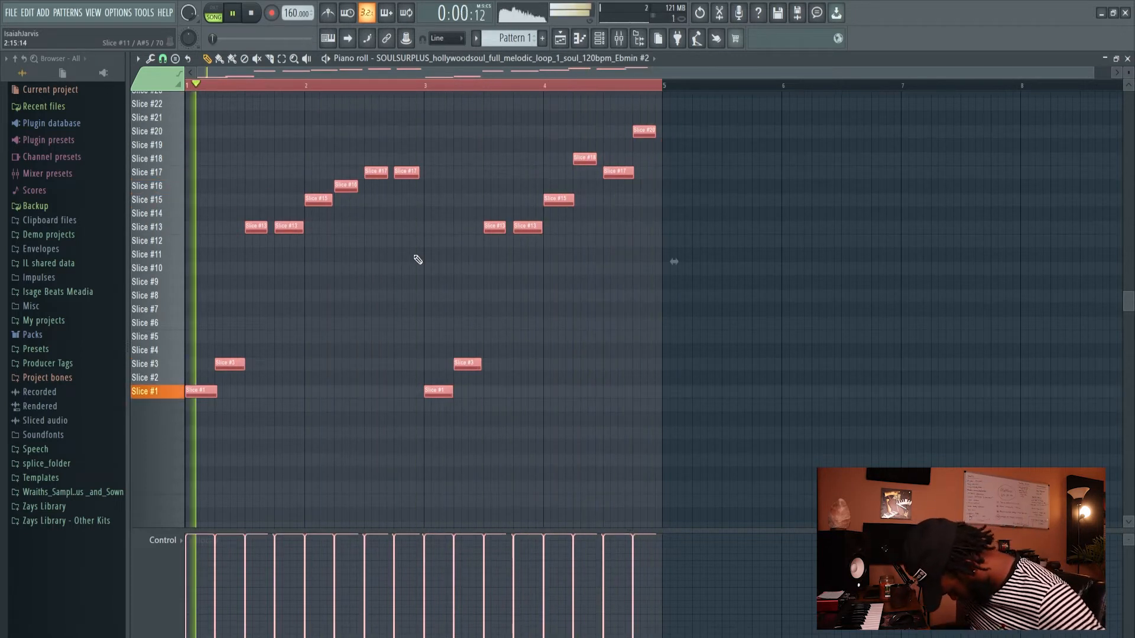
pyautogui.press('space')
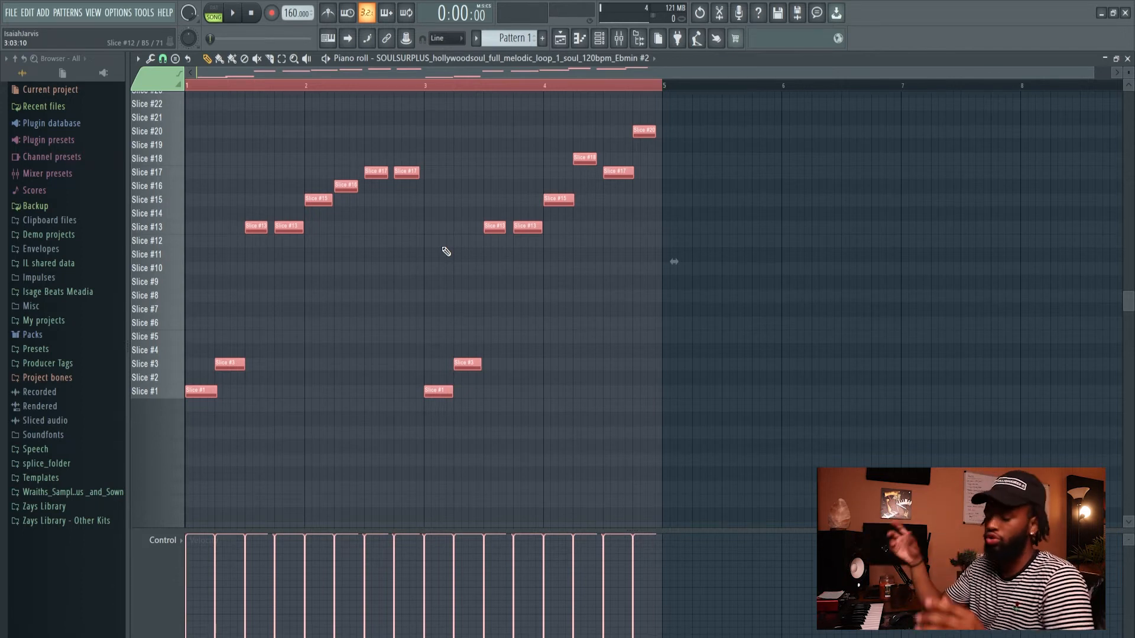
pyautogui.hotkey('ctrl', 'l')
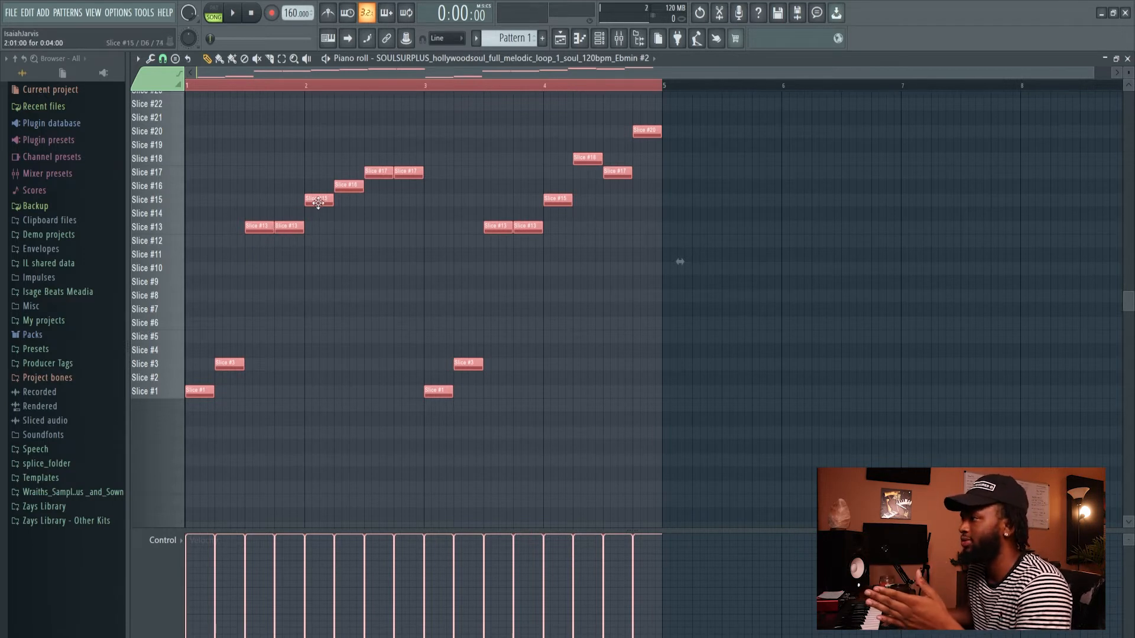
pyautogui.click(587, 375)
pyautogui.press('space')
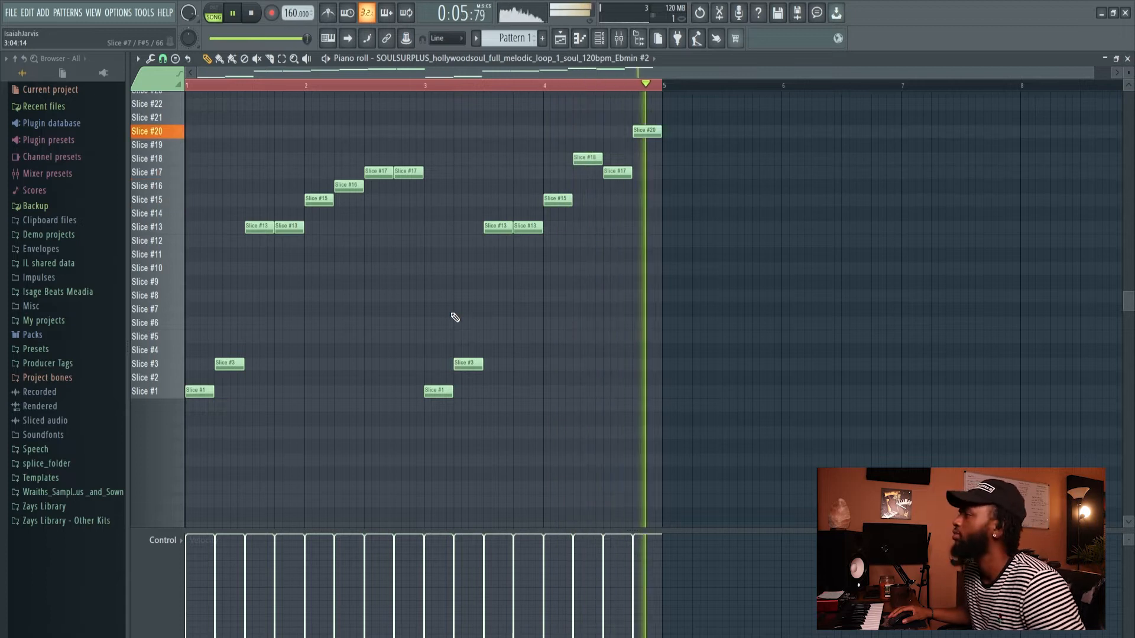
# Step: Stop playback and open the Fruity Slicer settings of the sliced soul loop channel
pyautogui.press('space')
pyautogui.click(560, 39)
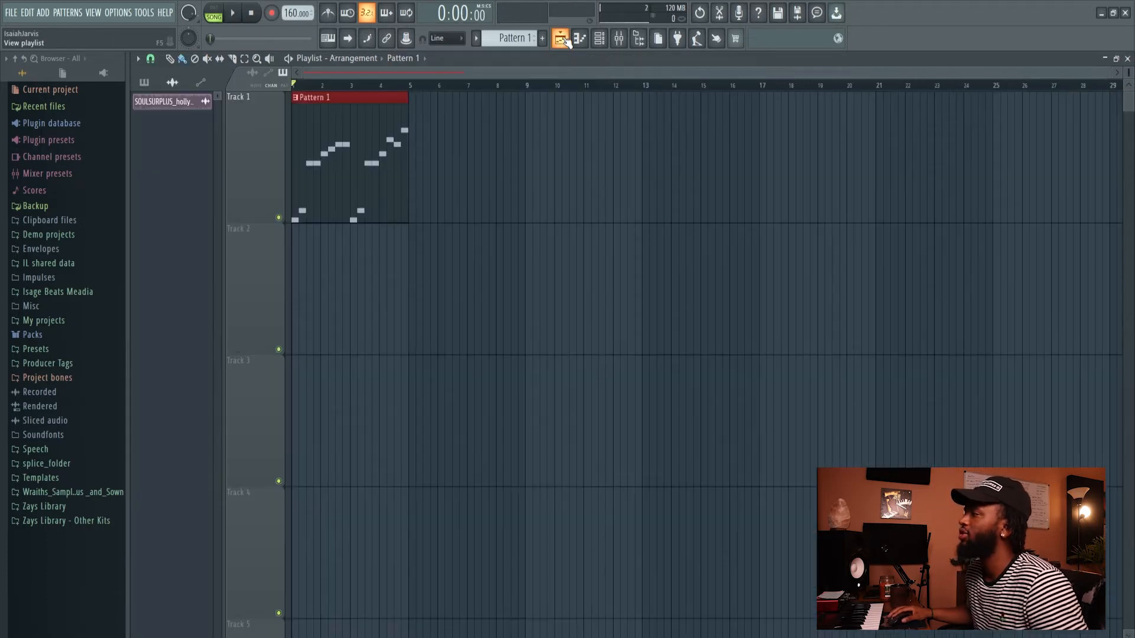
pyautogui.click(562, 39)
pyautogui.click(602, 39)
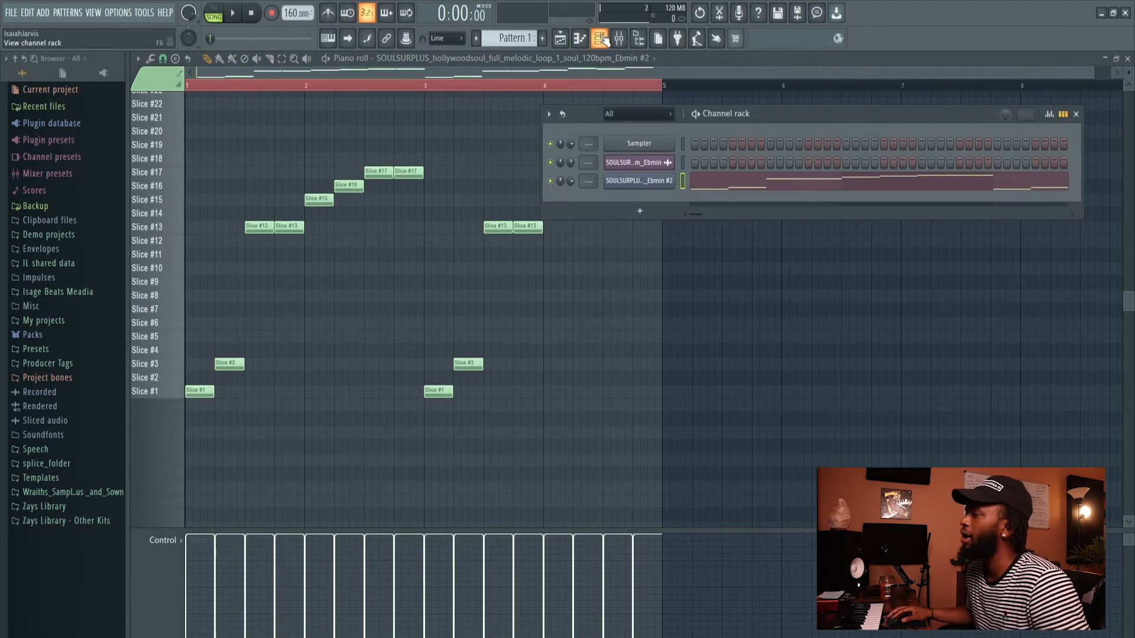
pyautogui.click(665, 182)
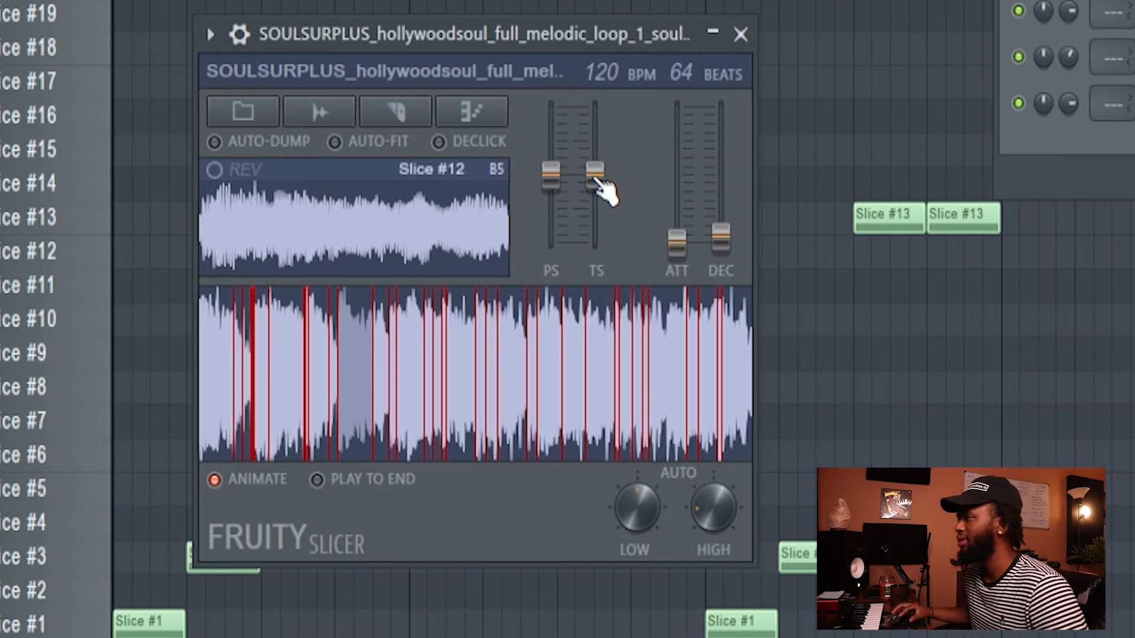
# Step: Audition the slices while raising the slicer's time stretch (TS), and increase its attack (ATT)
pyautogui.press('space')
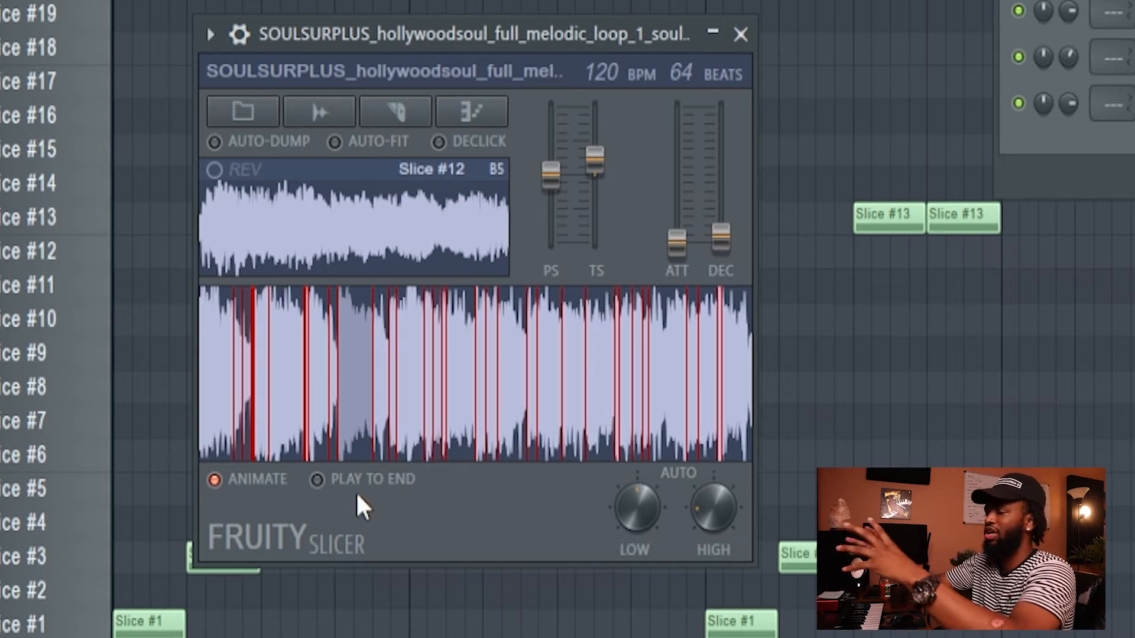
pyautogui.press('space')
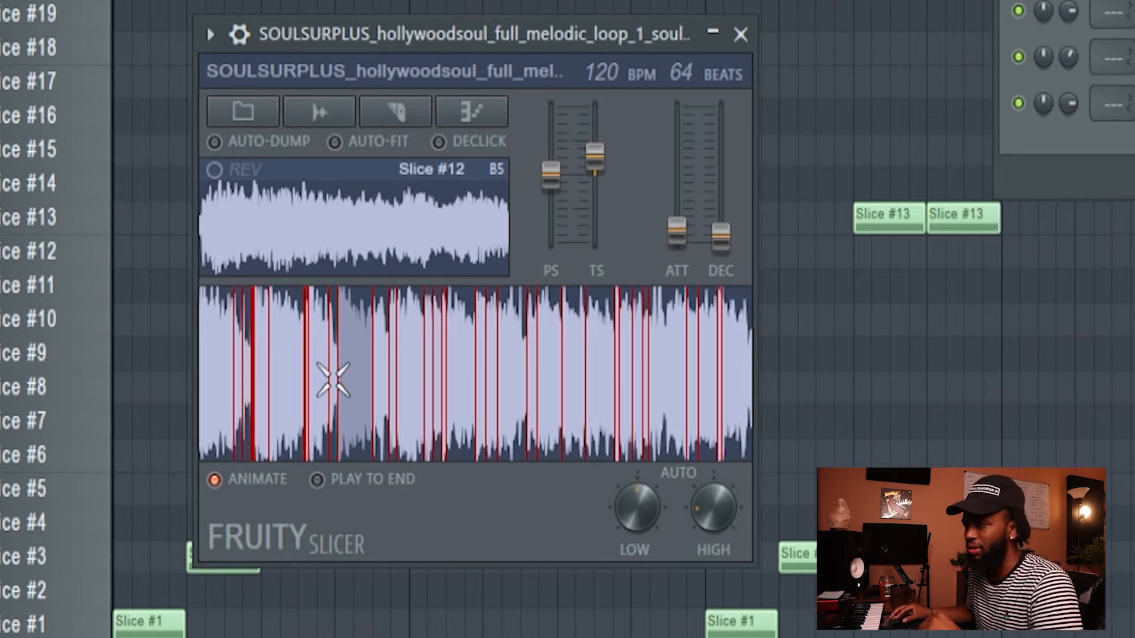
pyautogui.moveTo(677, 230); pyautogui.dragTo(681, 186)
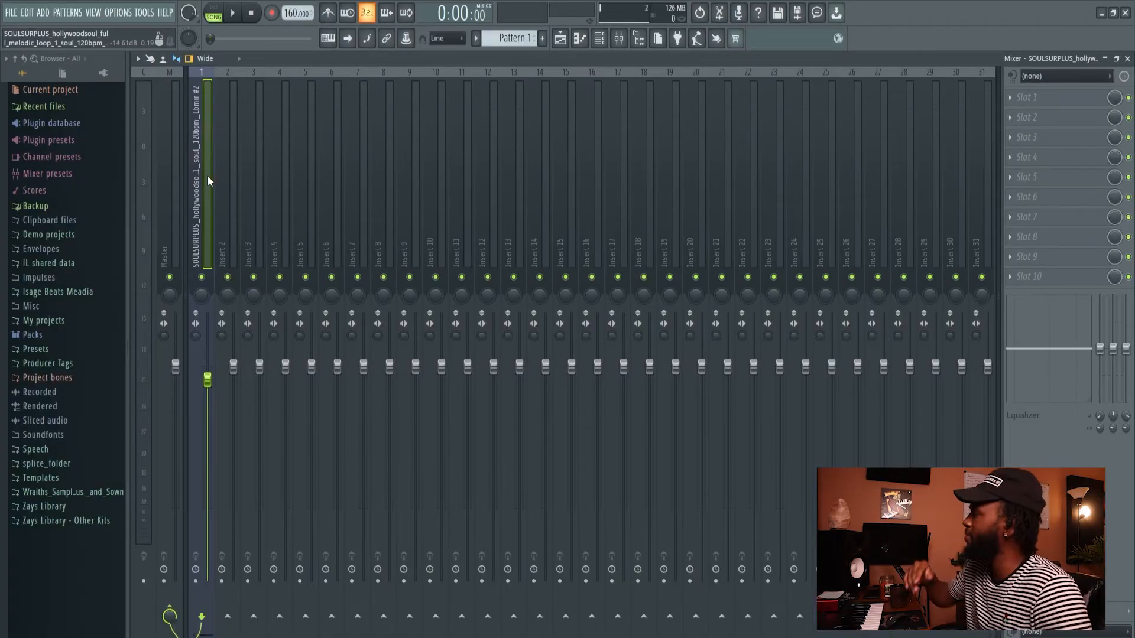
# Step: Add Fruity Parametric EQ 2 to the sliced loop's mixer track and try a low-end cut with band 1 around 50 Hz
pyautogui.click(1054, 108)
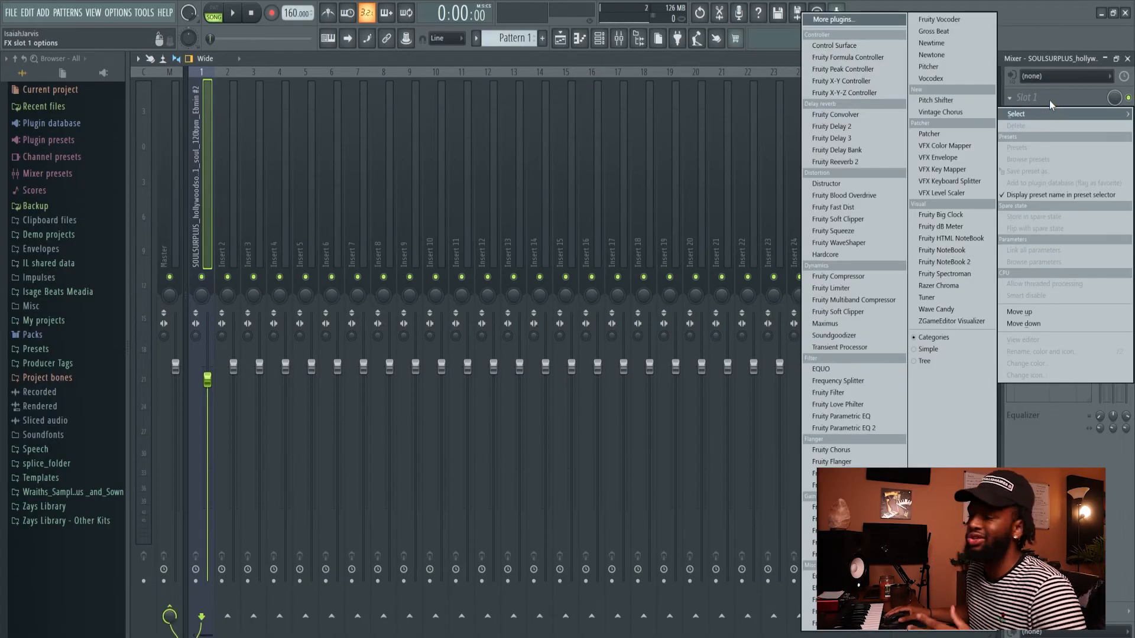
pyautogui.click(854, 422)
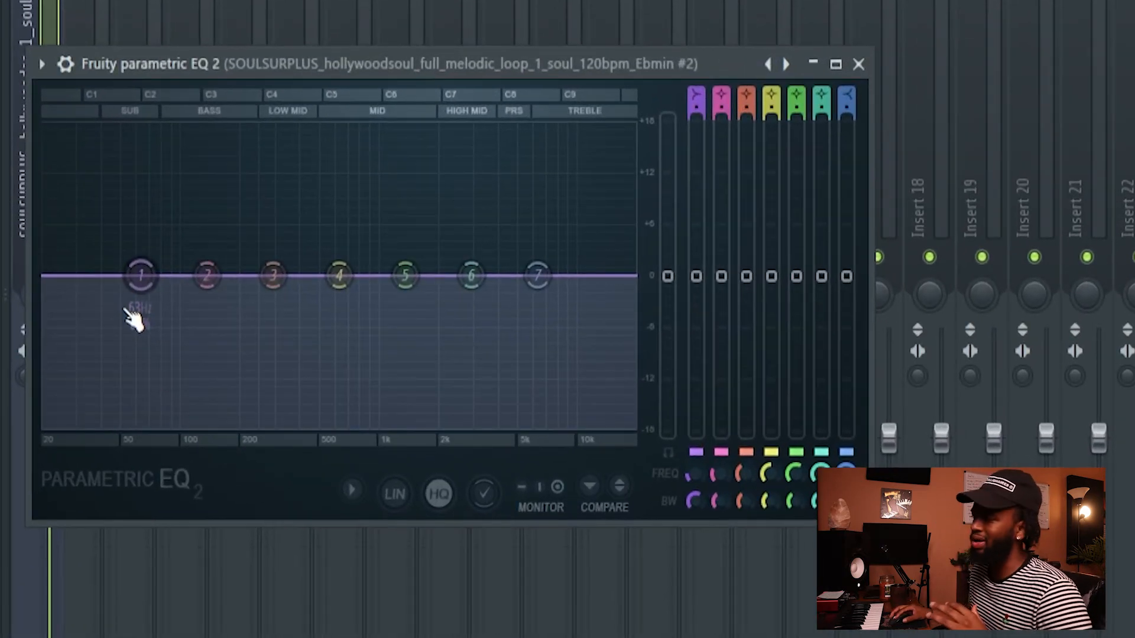
pyautogui.moveTo(133, 320); pyautogui.dragTo(130, 442)
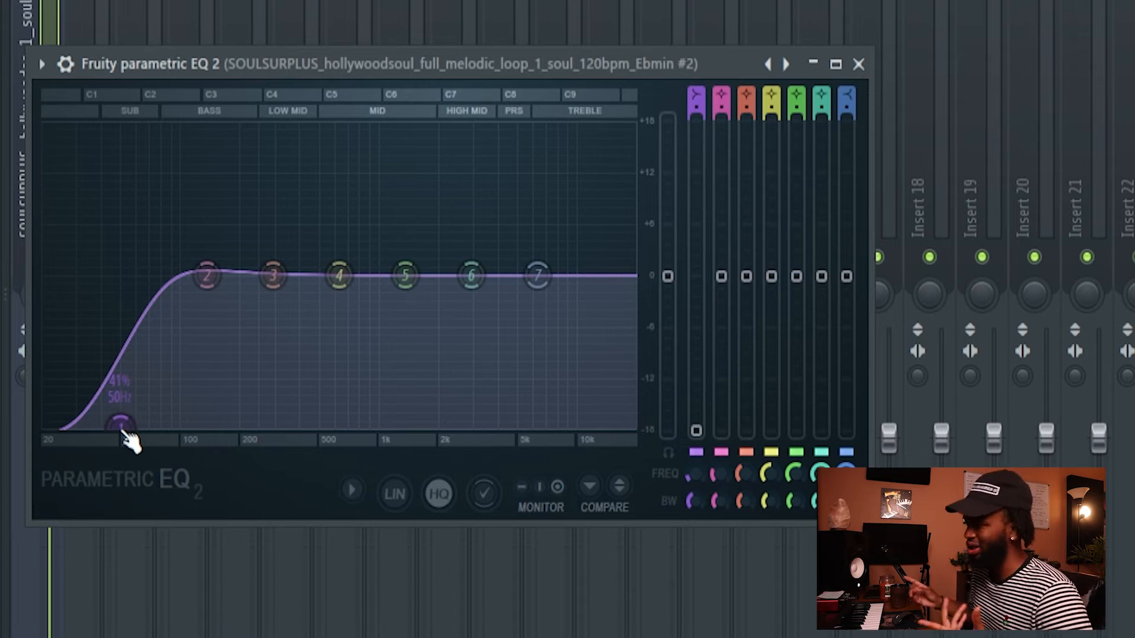
pyautogui.moveTo(129, 440); pyautogui.dragTo(148, 338)
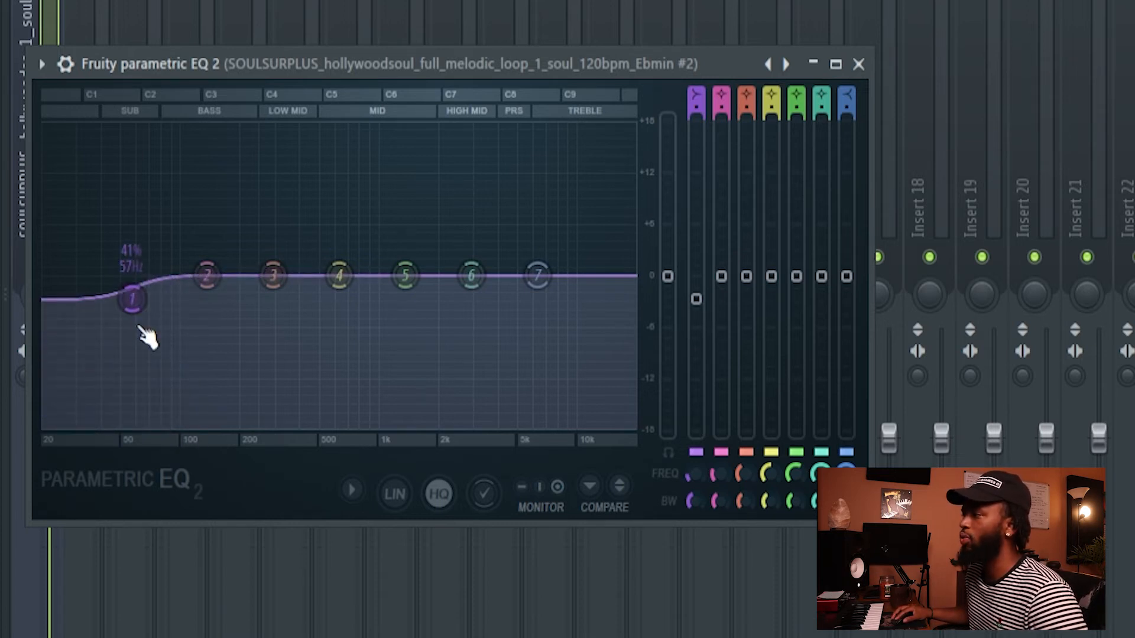
# Step: Set EQ band 1's order to Steep 6 and its type to High pass
pyautogui.rightClick(133, 301)
pyautogui.moveTo(175, 374)
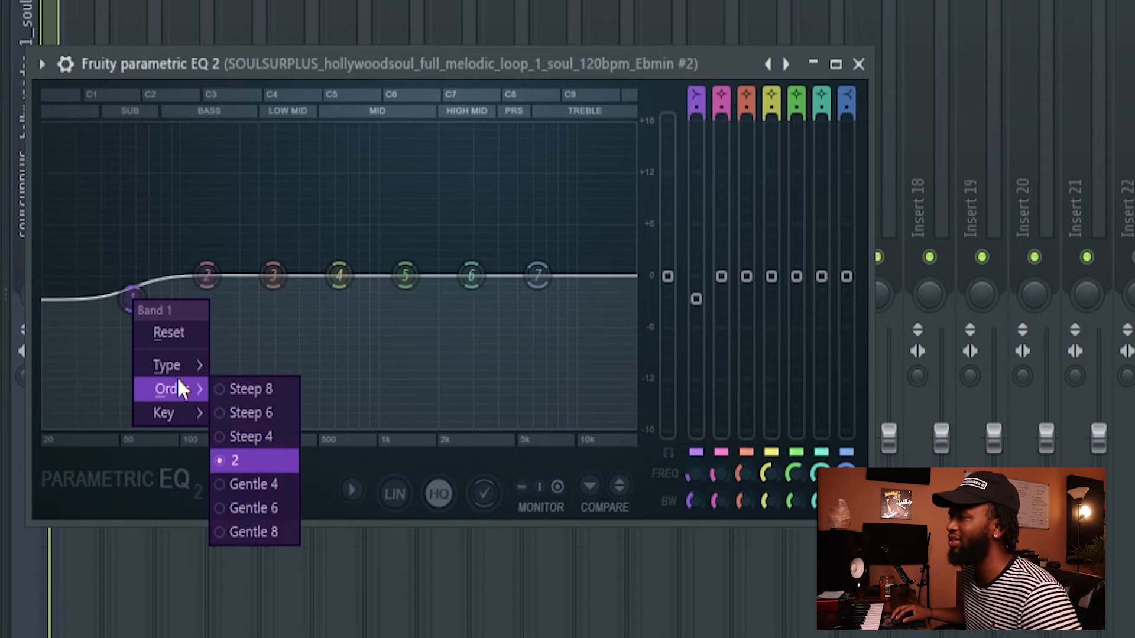
pyautogui.click(275, 414)
pyautogui.rightClick(116, 290)
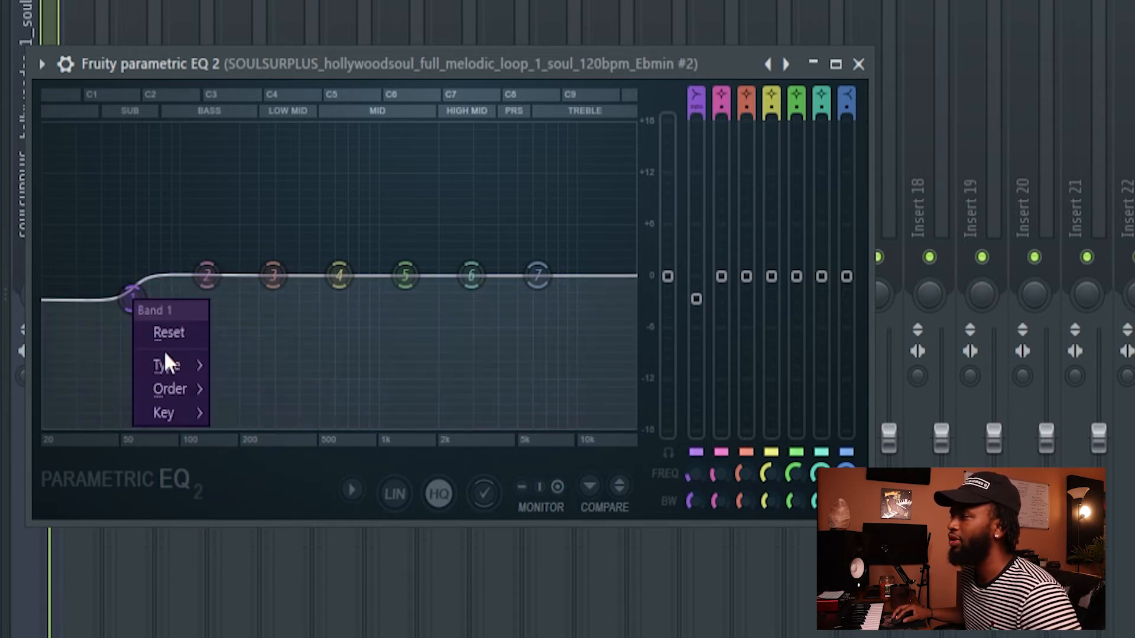
pyautogui.moveTo(172, 363)
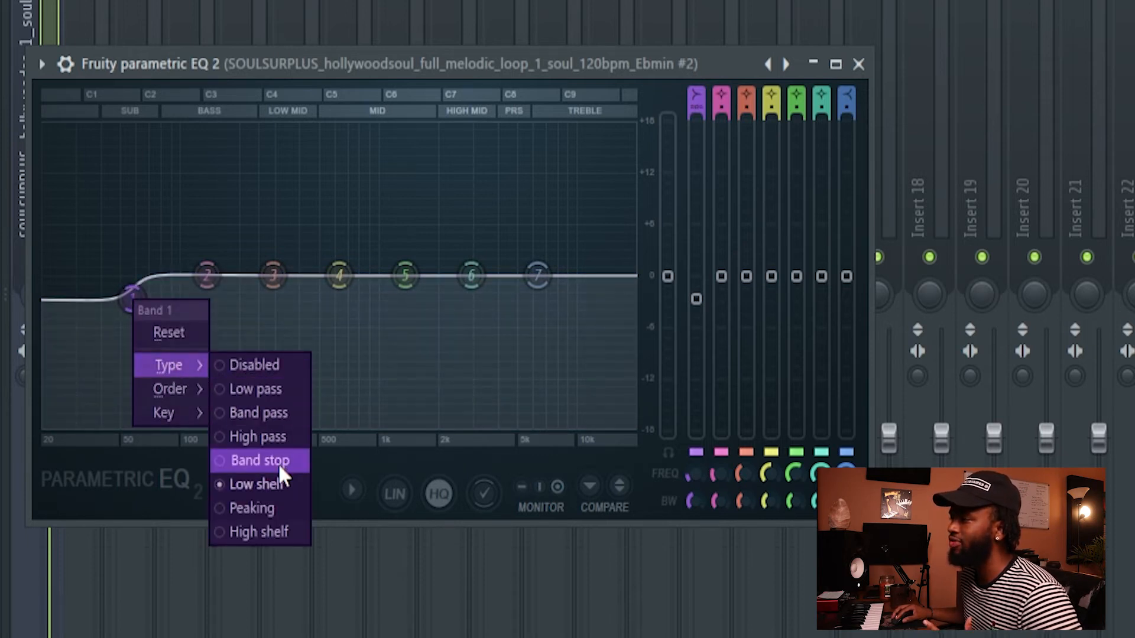
pyautogui.click(281, 441)
# Step: Set the high-pass band's bandwidth to 56%, raise its cutoff above 69 Hz, and audition the pattern
pyautogui.moveTo(132, 274); pyautogui.dragTo(151, 275)
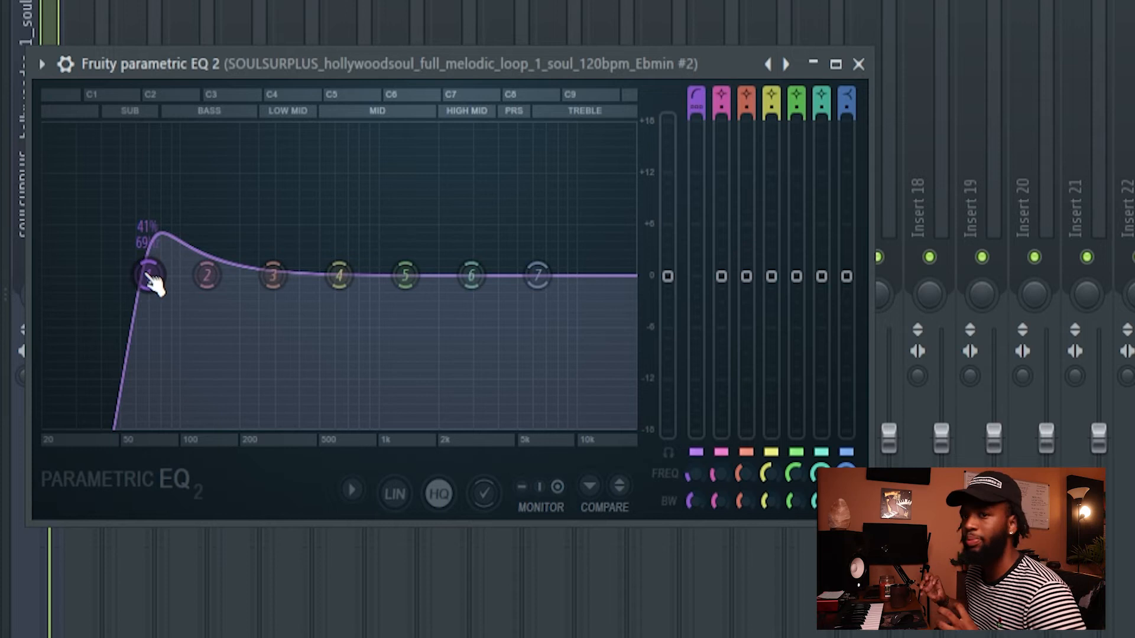
pyautogui.scroll(-4, 152, 282)
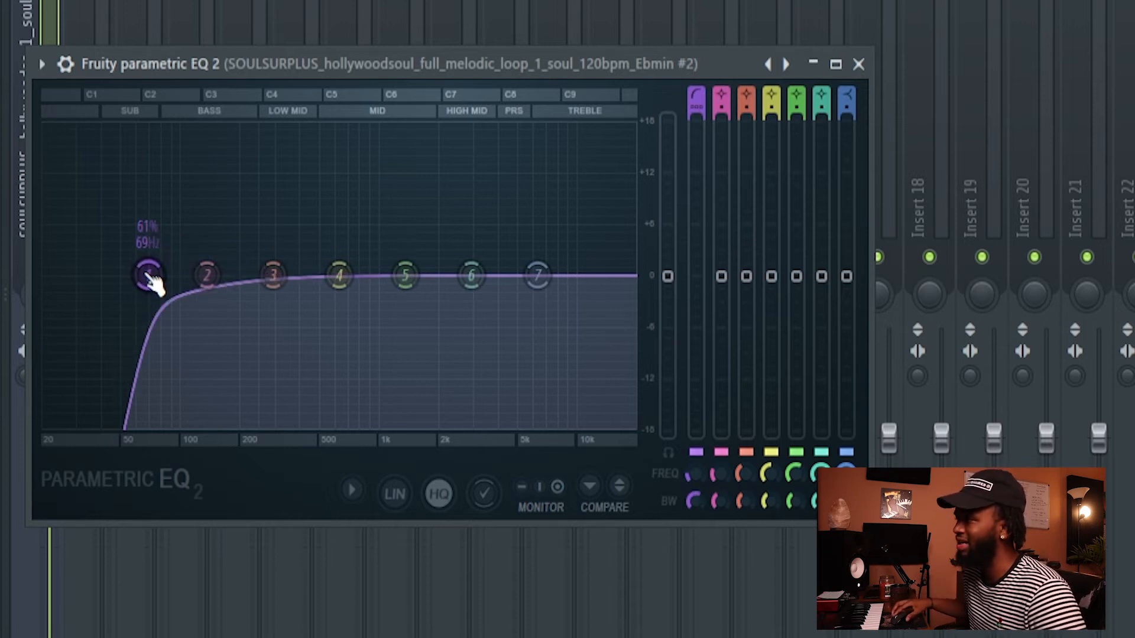
pyautogui.scroll(6, 152, 282)
pyautogui.scroll(-5, 152, 283)
pyautogui.scroll(3, 152, 282)
pyautogui.scroll(-2, 152, 283)
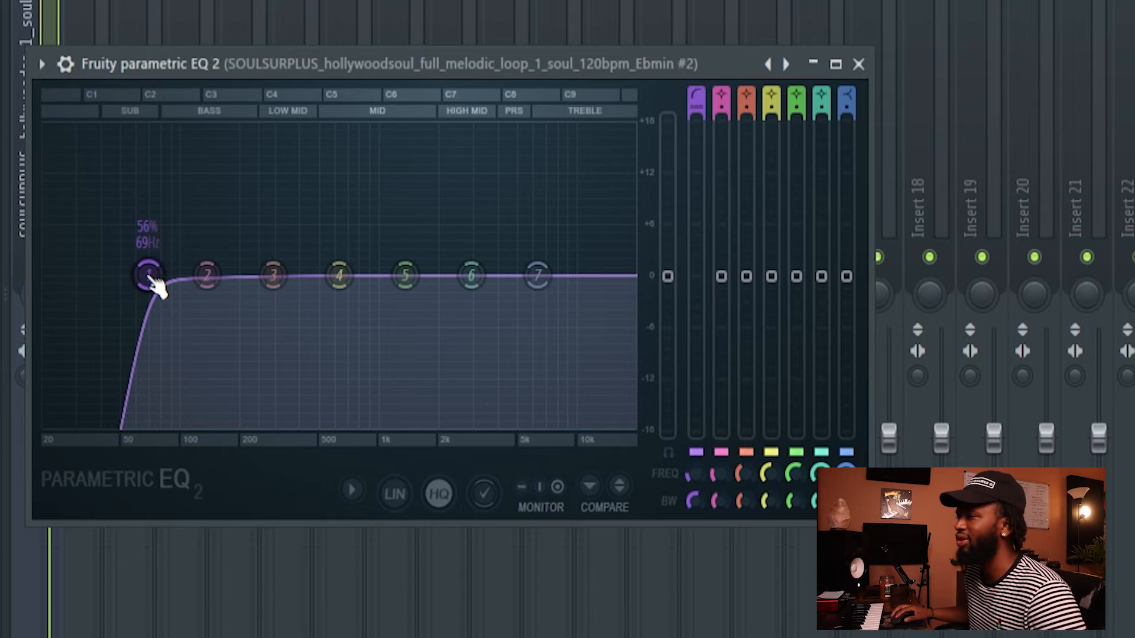
pyautogui.moveTo(153, 282); pyautogui.dragTo(197, 274)
pyautogui.press('space')
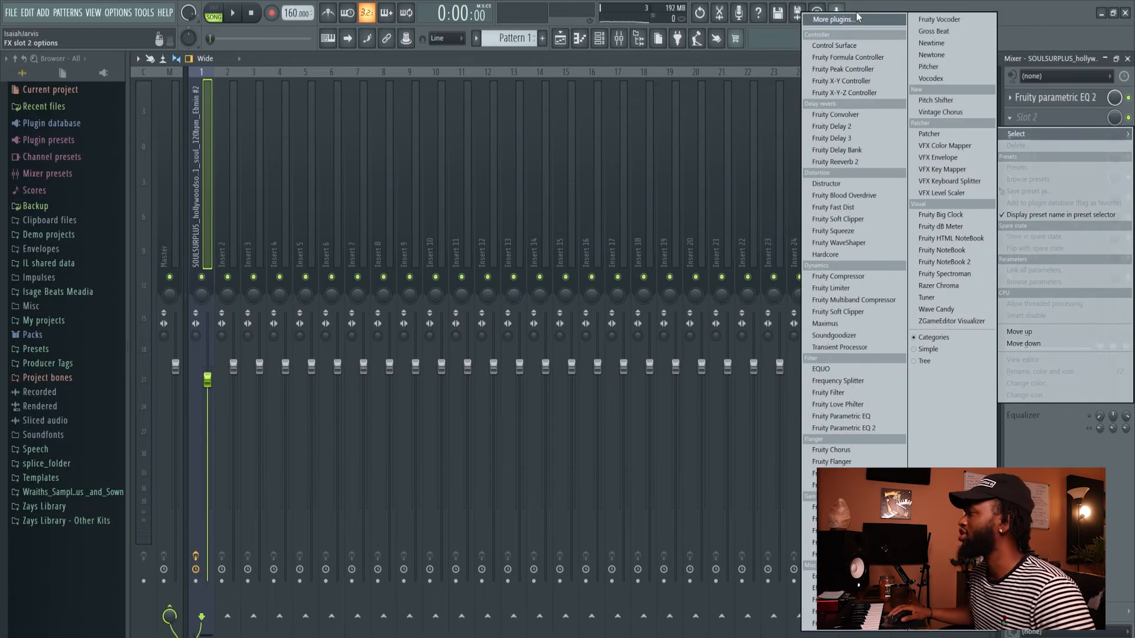
# Step: Search the effect plugins for "di" and load Distructor in the second effect slot of the sliced loop's mixer track
pyautogui.click(855, 22)
pyautogui.write('di')
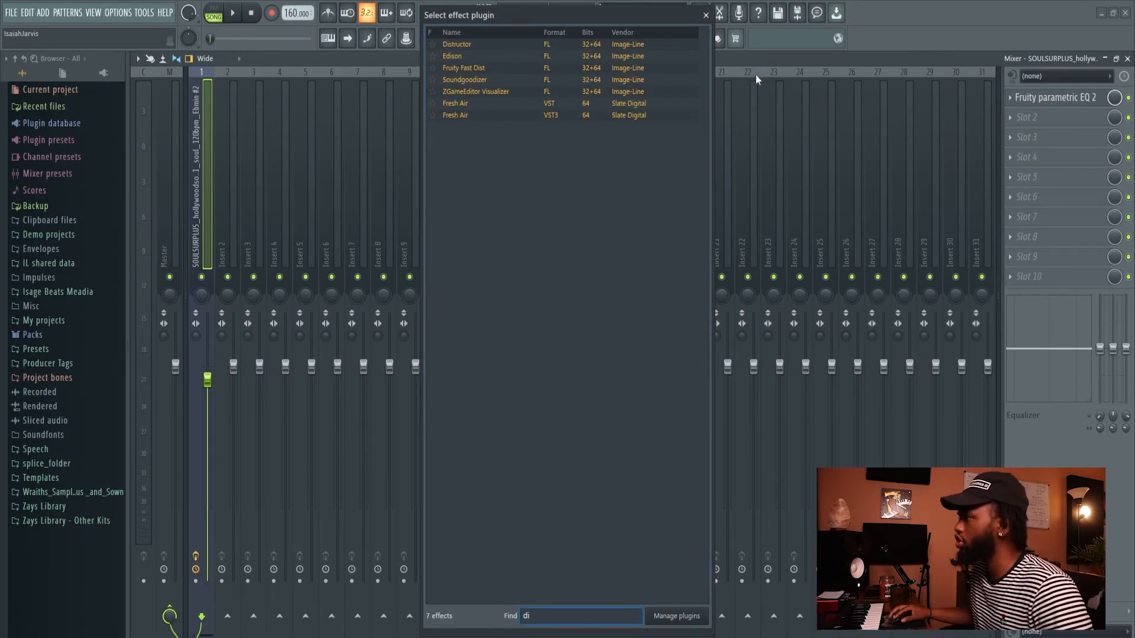
pyautogui.doubleClick(492, 44)
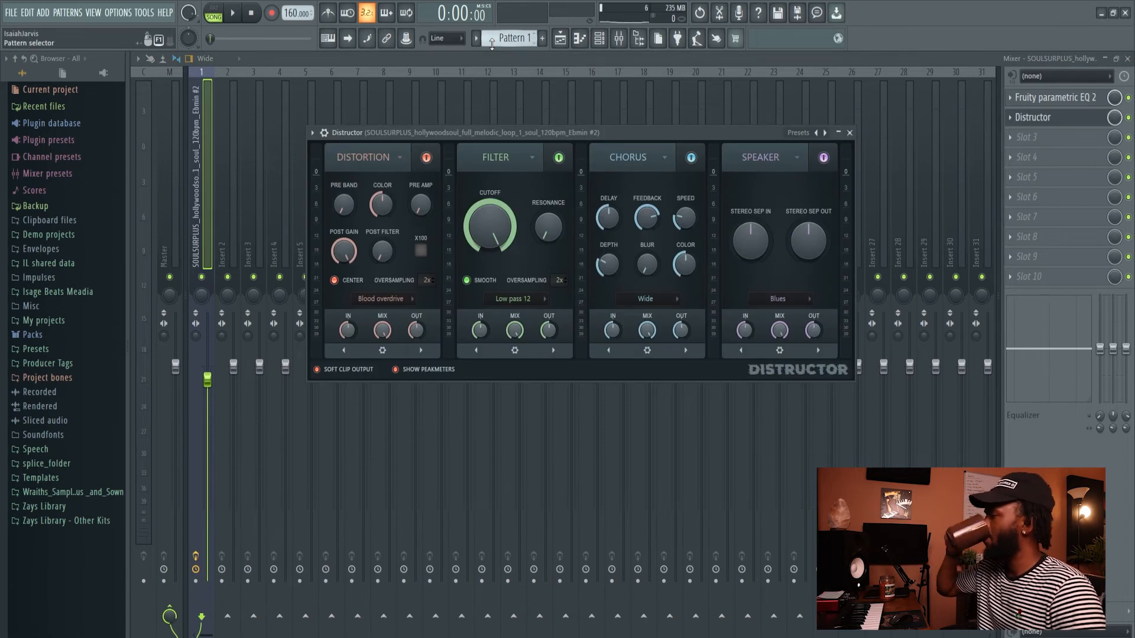
# Step: Audition the pattern through Distructor, switch off its Speaker module, and reduce the Distortion, Filter and Chorus mix amounts
pyautogui.press('space')
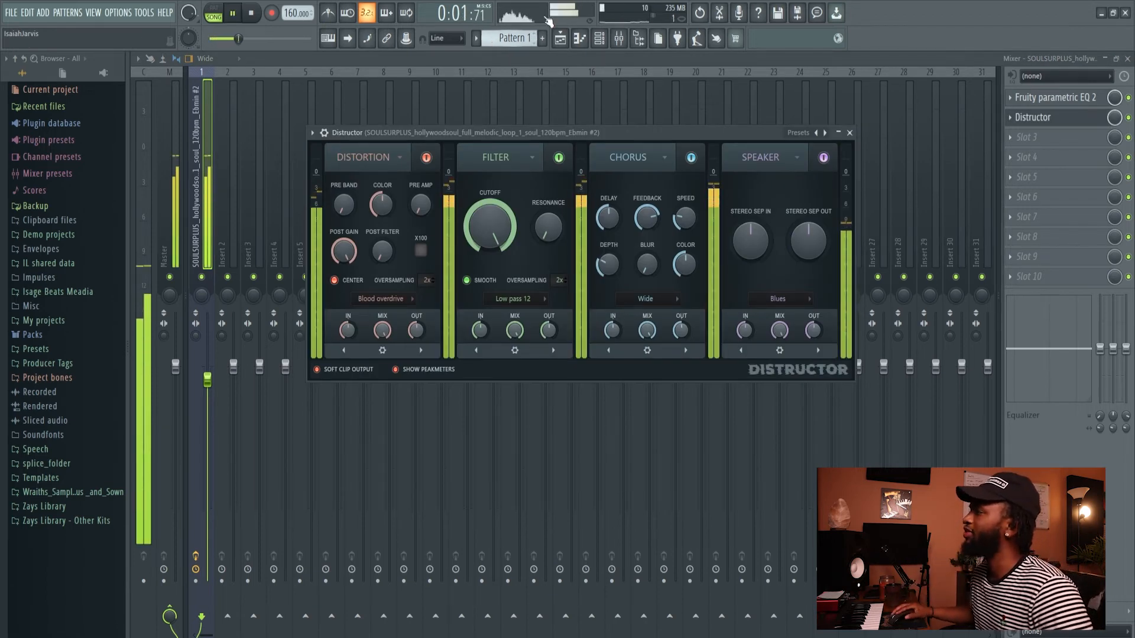
pyautogui.press('space')
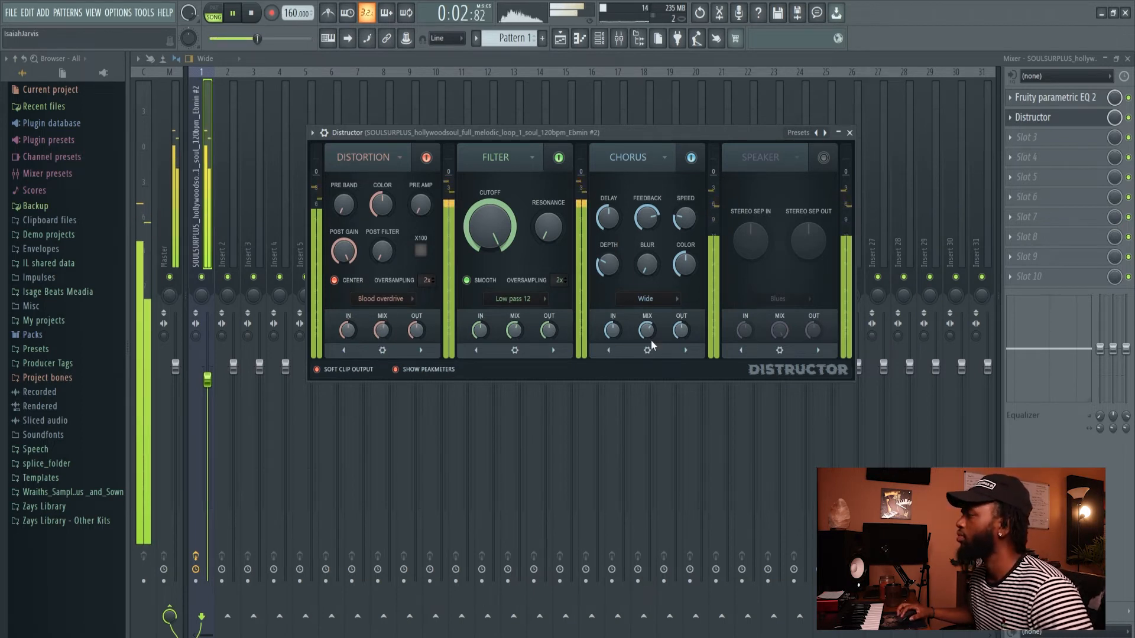
pyautogui.moveTo(646, 330); pyautogui.dragTo(647, 338)
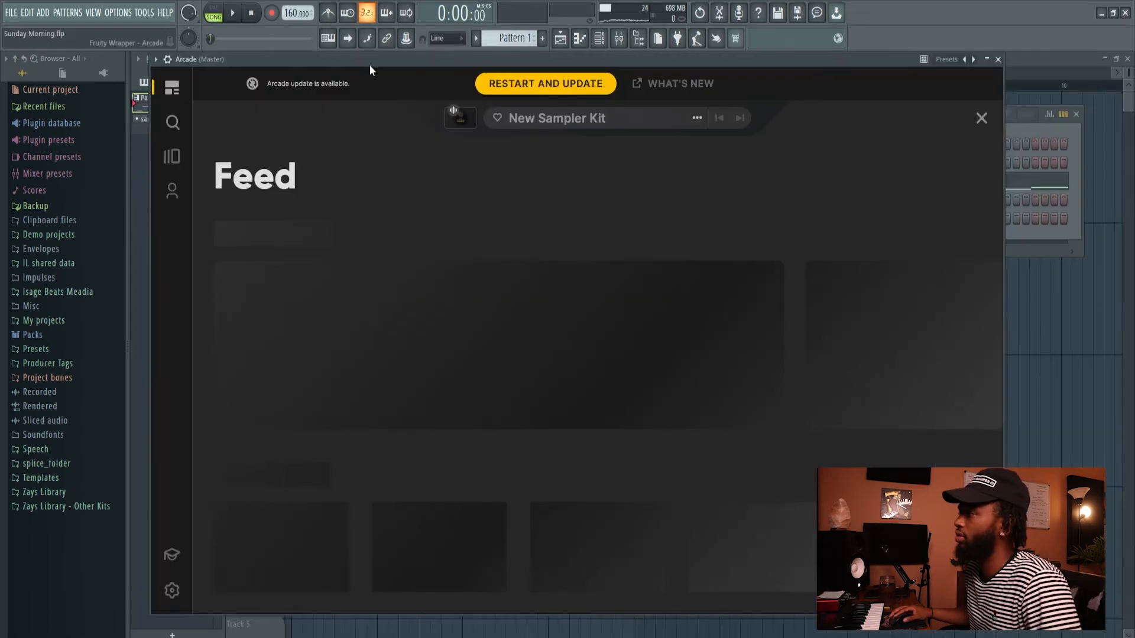
# Step: Reposition the Arcade window over the playlist and open the Note Kits category in its search
pyautogui.moveTo(370, 65); pyautogui.dragTo(336, 217)
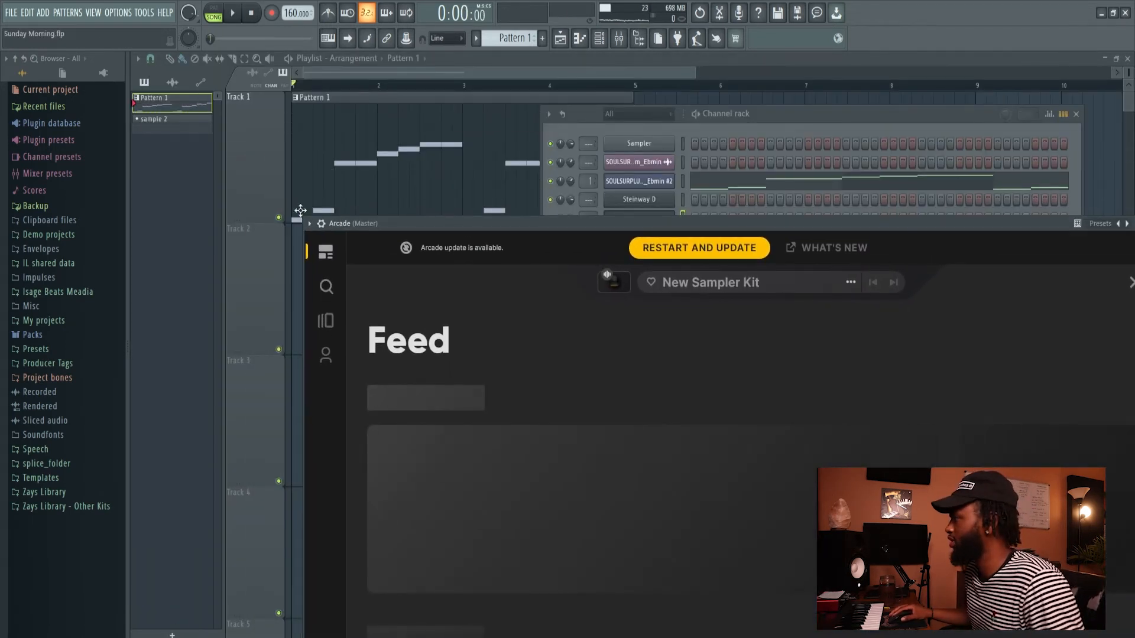
pyautogui.moveTo(943, 229); pyautogui.dragTo(843, 115)
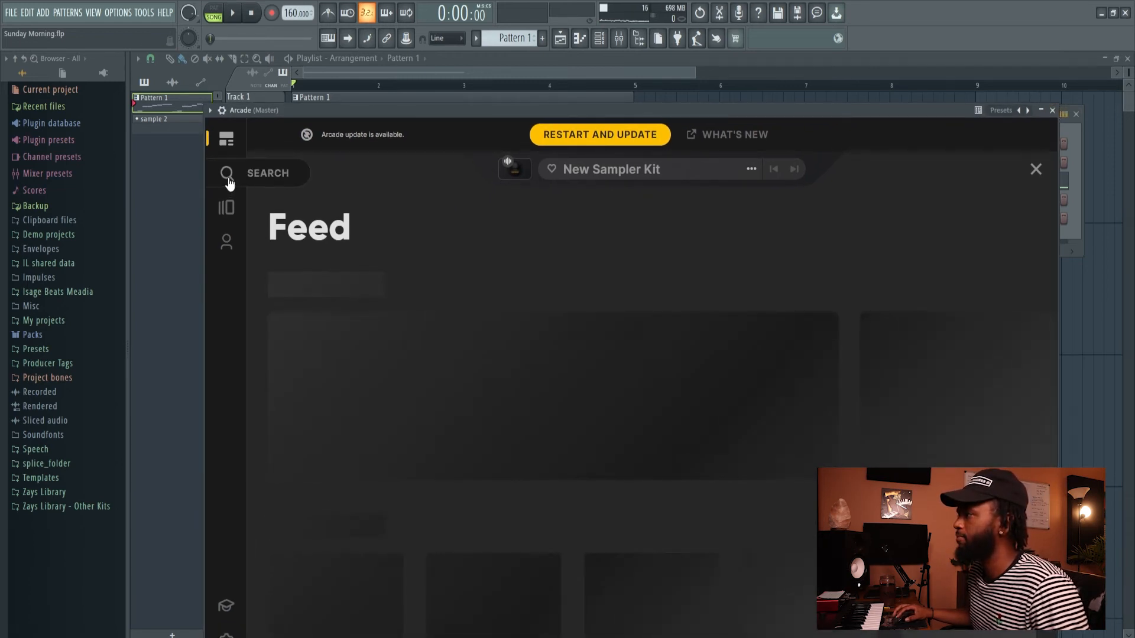
pyautogui.click(229, 175)
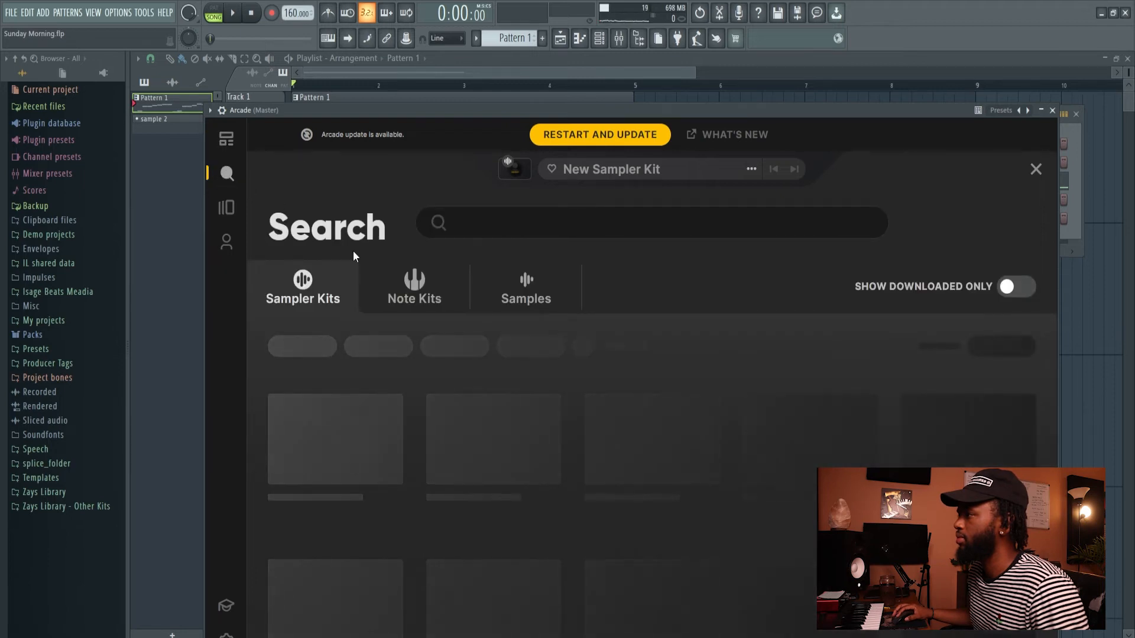
pyautogui.click(399, 286)
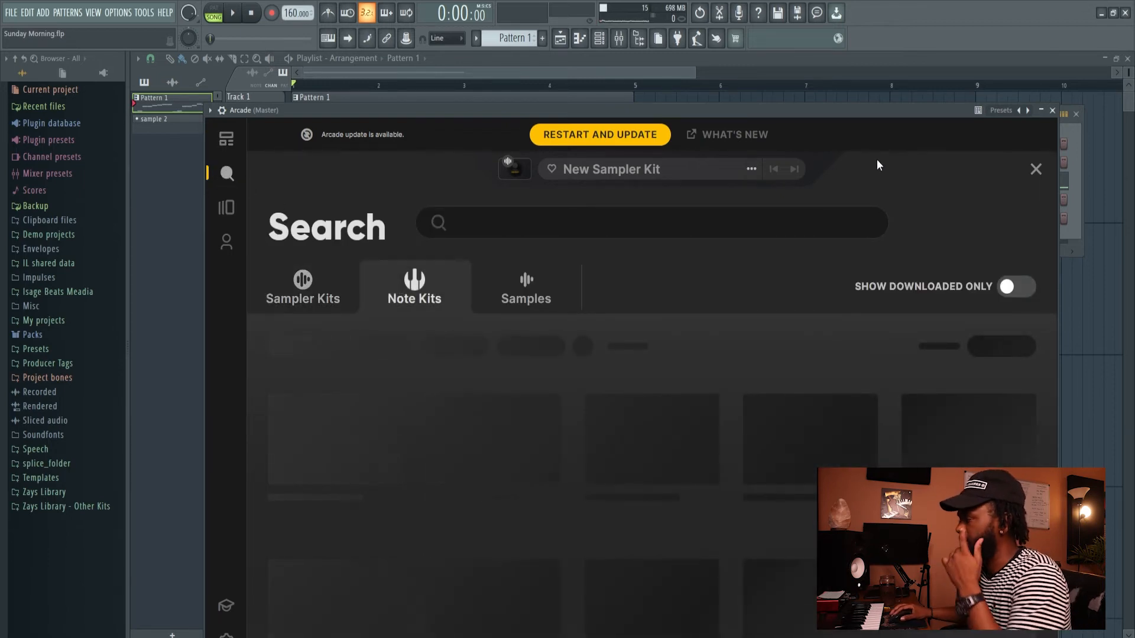
# Step: Draw F4 notes for Arcade in the vocal chop 1 pattern, two from bar 1 and two from bar 3, extending the second to one bar
pyautogui.click(179, 299)
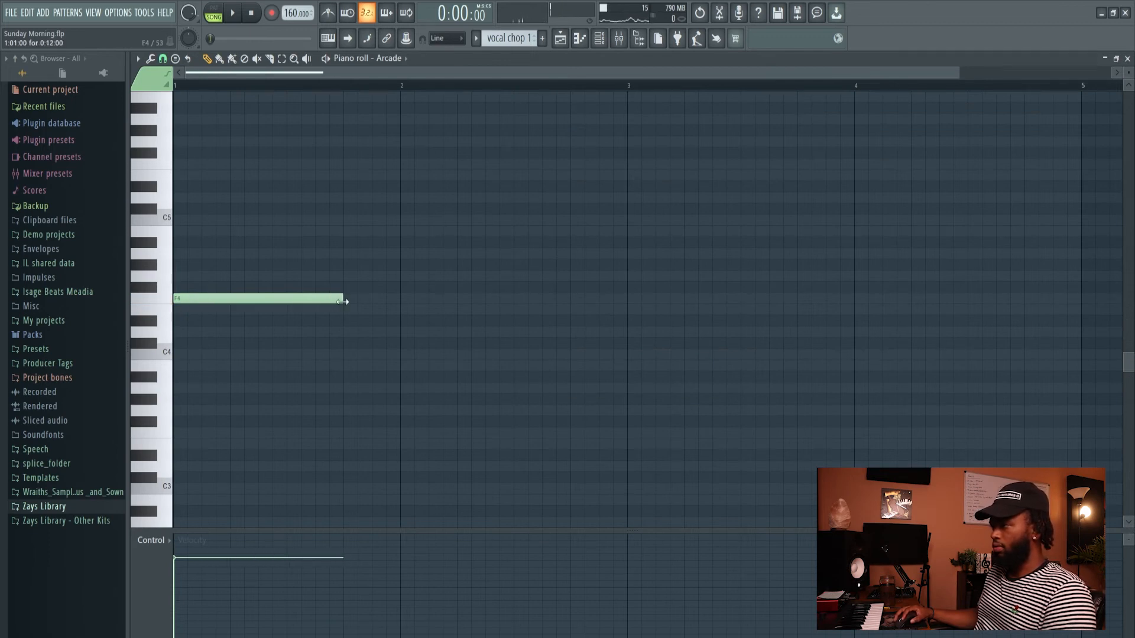
pyautogui.press('space')
pyautogui.click(368, 299)
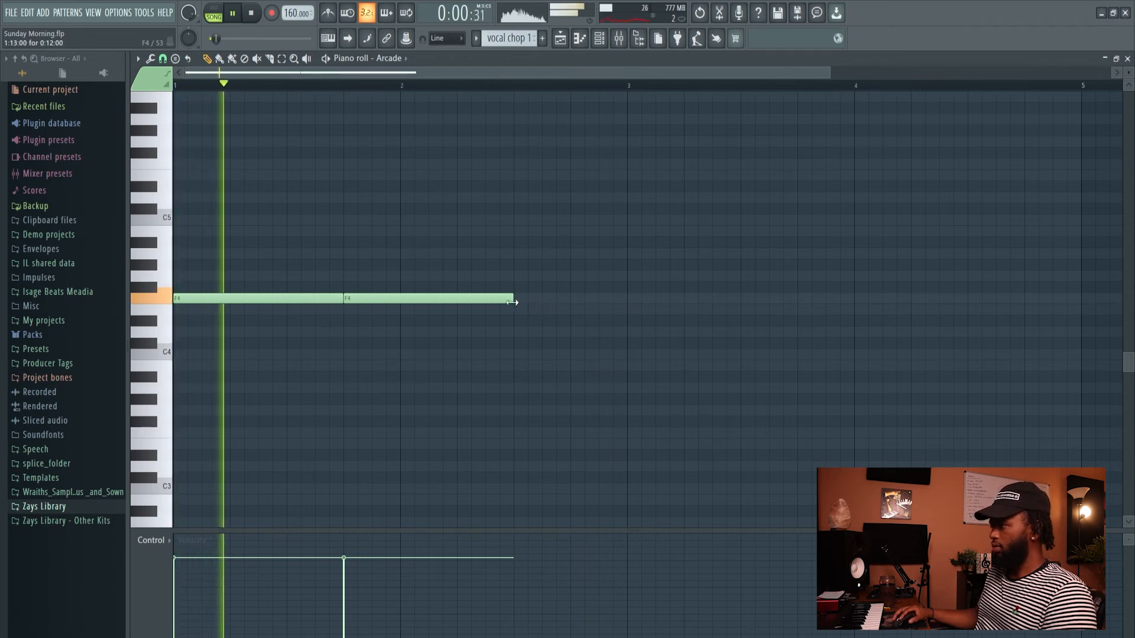
pyautogui.moveTo(512, 300); pyautogui.dragTo(561, 305)
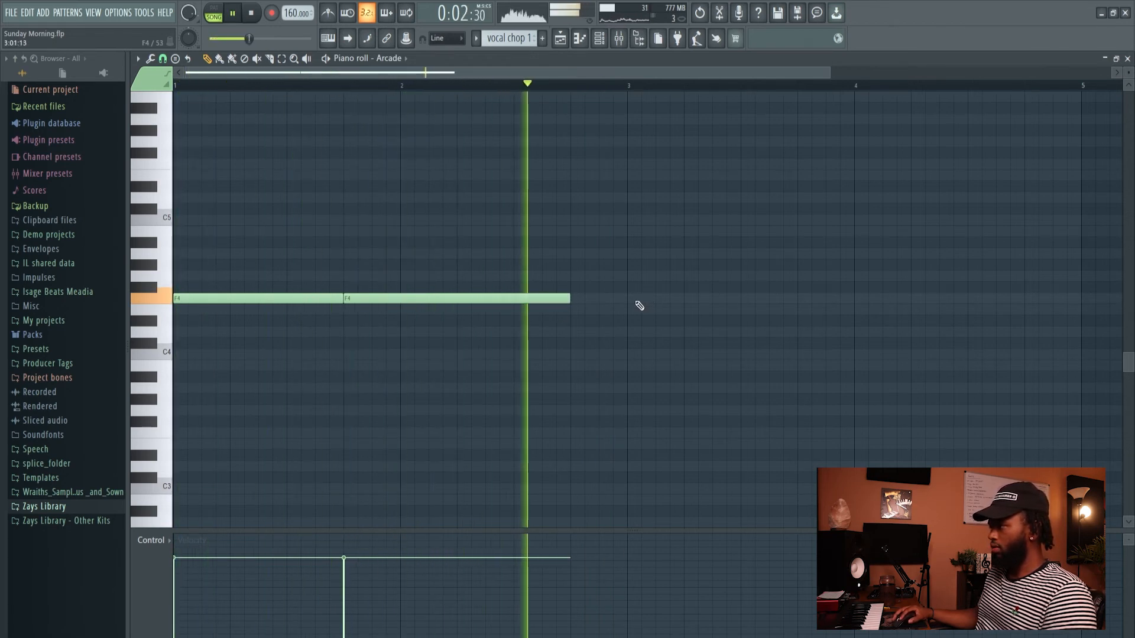
pyautogui.click(673, 300)
pyautogui.press('space')
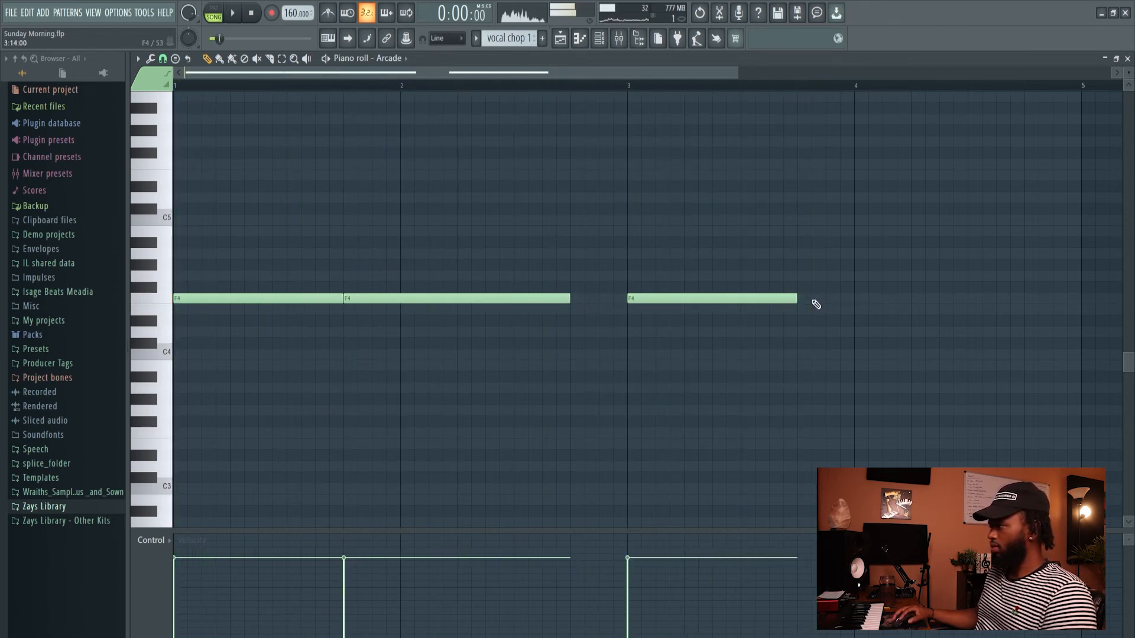
pyautogui.click(807, 299)
pyautogui.press('space')
# Step: Return to the playlist, reposition the Arcade window, and check the session key list of the Our World kit
pyautogui.press('F5')
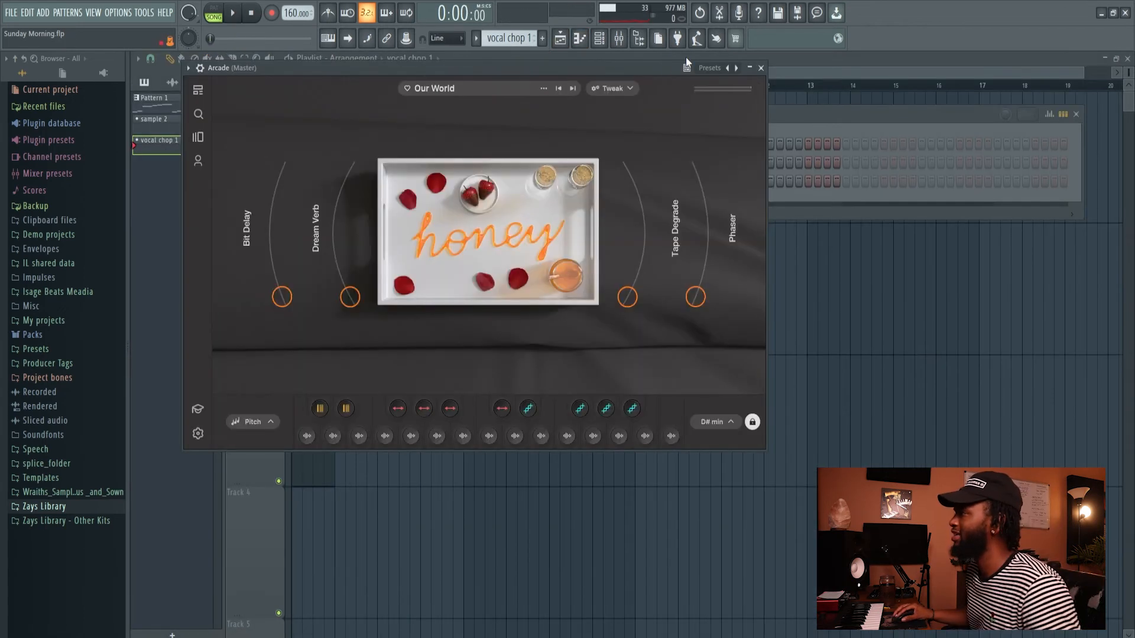
pyautogui.moveTo(761, 100); pyautogui.dragTo(804, 123)
pyautogui.click(868, 466)
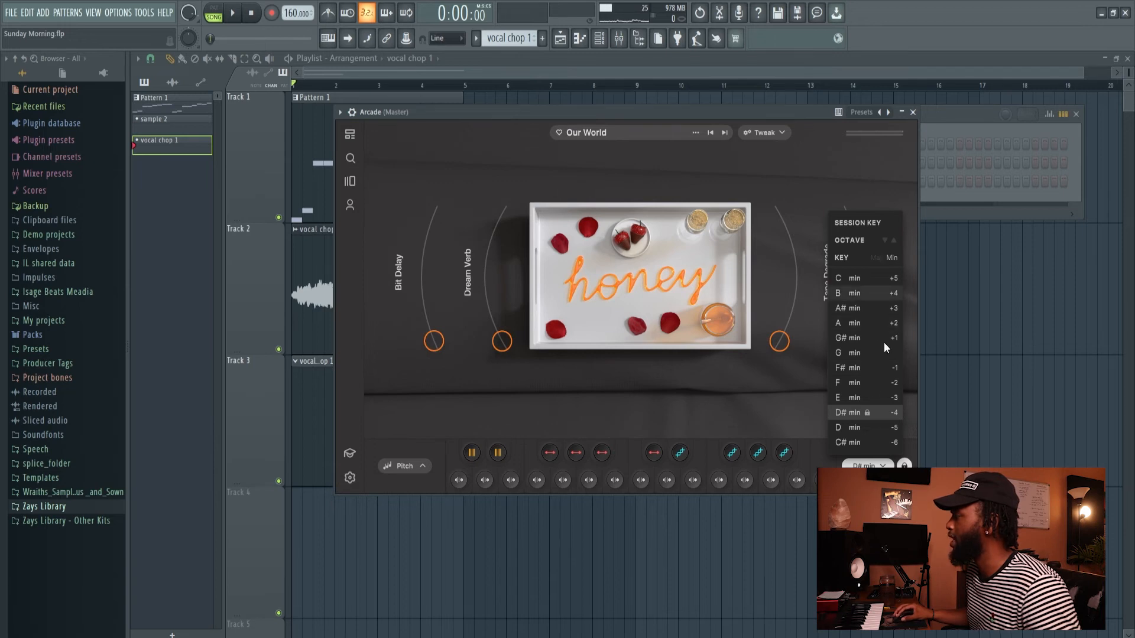
pyautogui.click(862, 187)
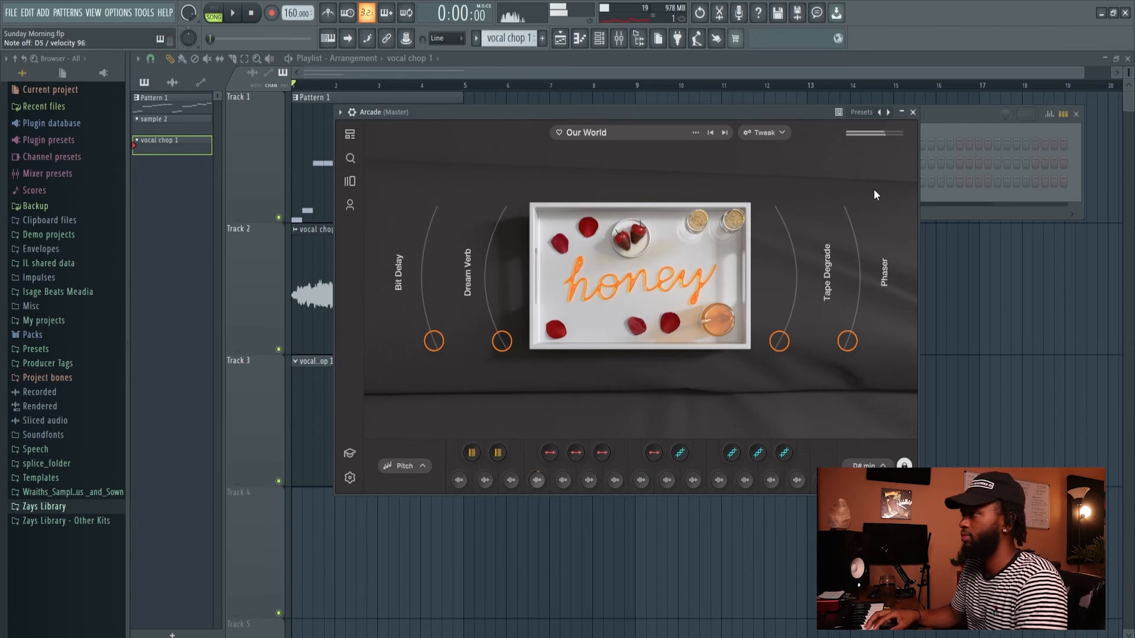
# Step: Open the vocal chop 1 piano roll, play it, and raise all its notes to maximum velocity
pyautogui.press('F7')
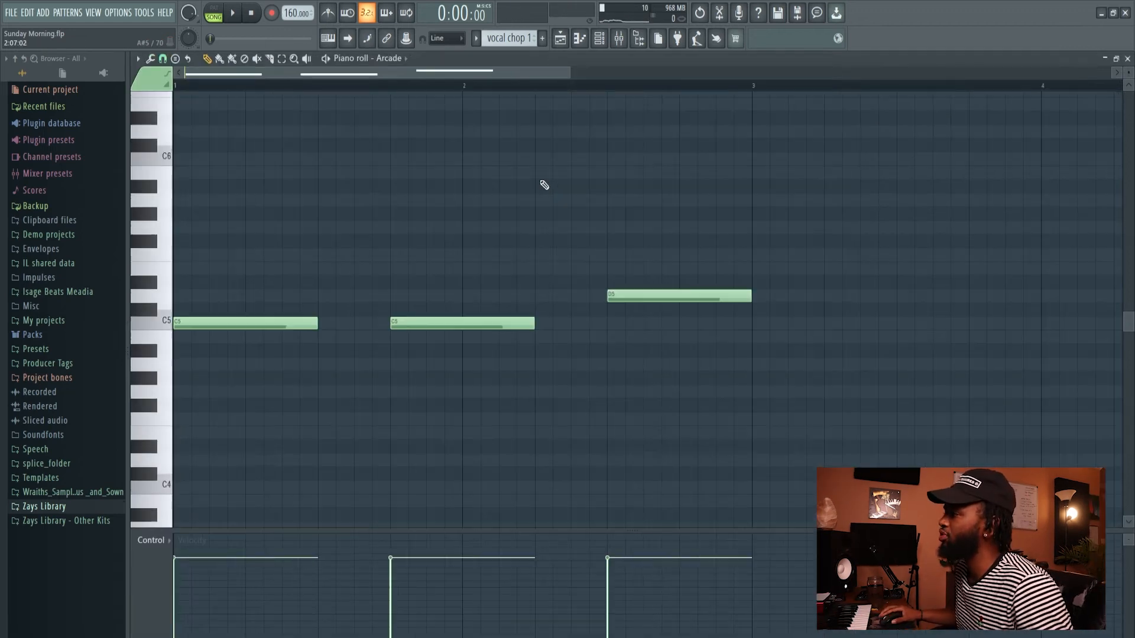
pyautogui.press('space')
pyautogui.hotkey('ctrl', 'a')
pyautogui.scroll(1, 458, 441)
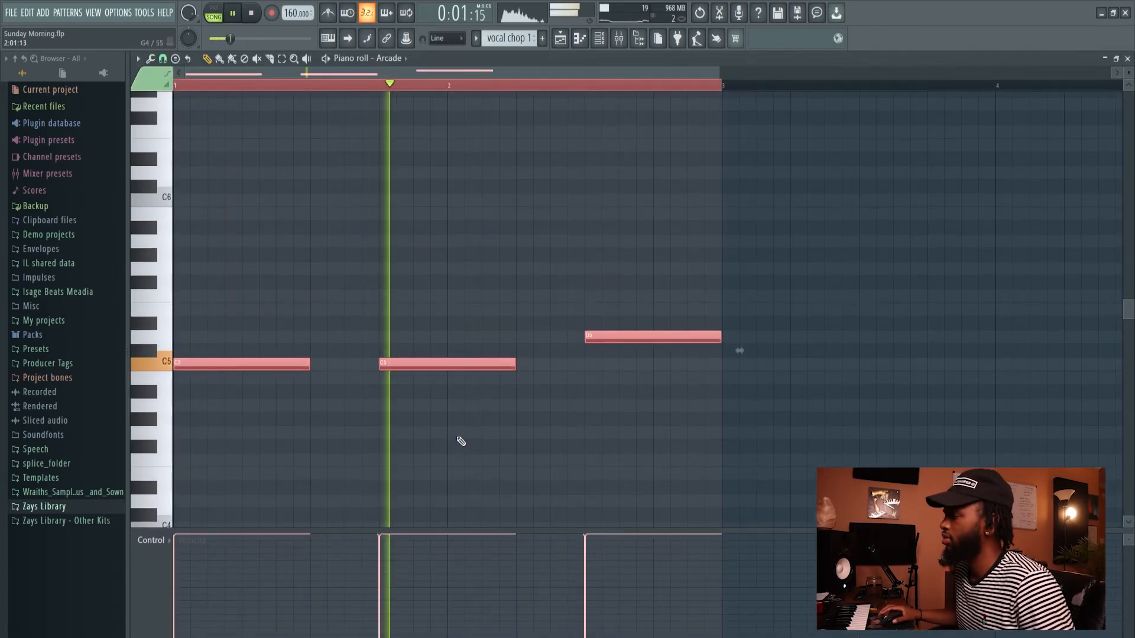
# Step: Return to the playlist, add a second vocal chop 1 pattern clip at bar 3 on Track 3, and stop playback
pyautogui.press('F5')
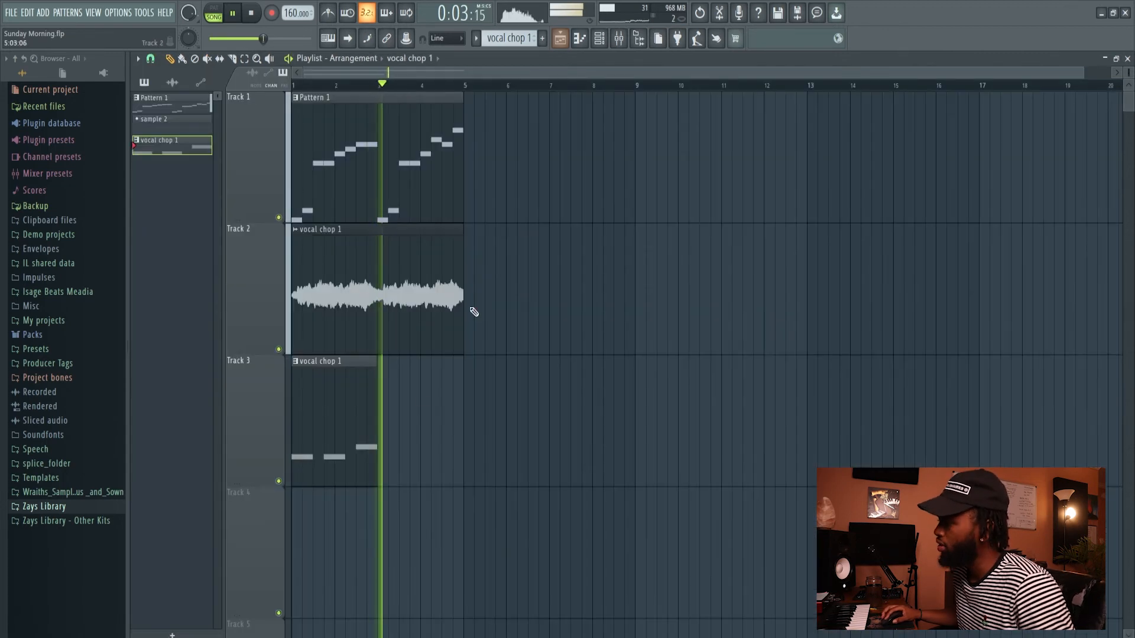
pyautogui.click(381, 394)
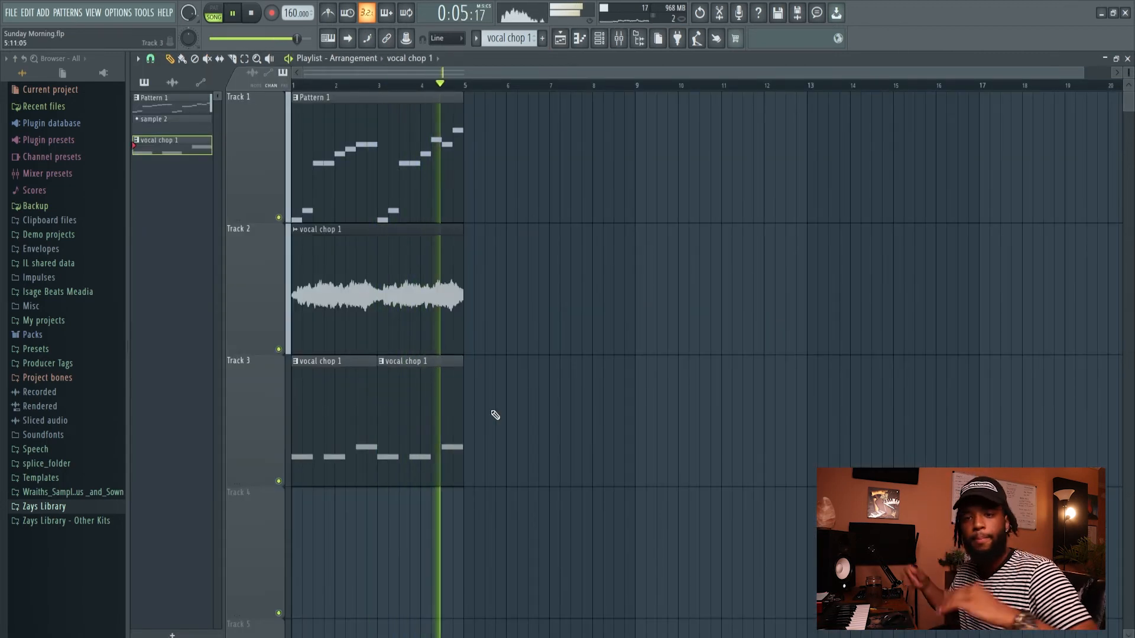
pyautogui.press('space')
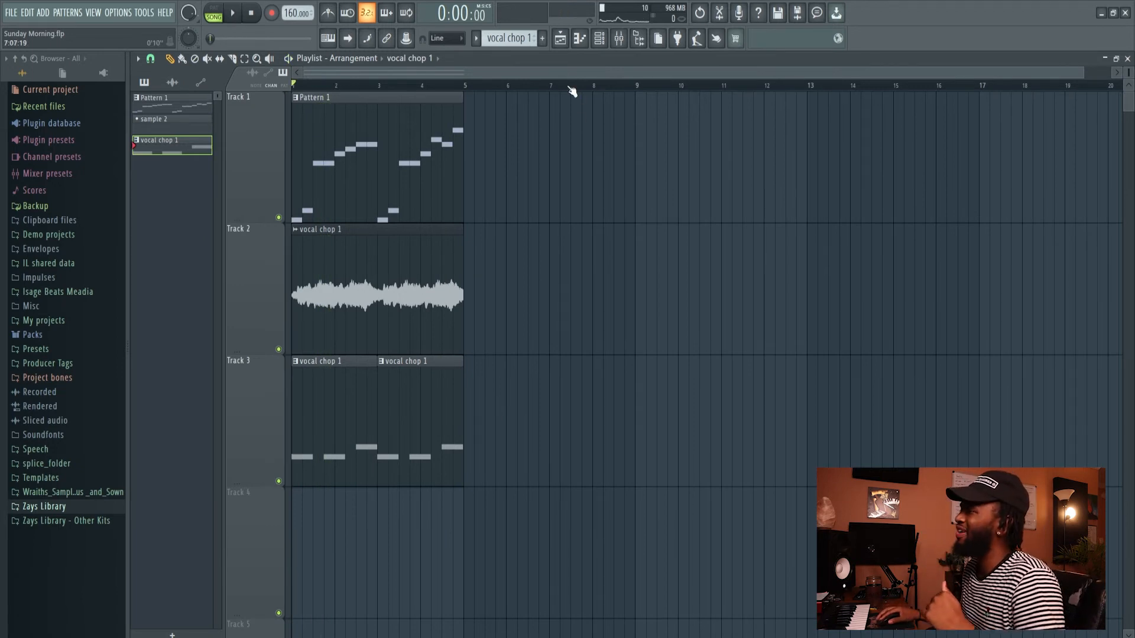
# Step: Open the channel rack for Pattern 1, set its filter to All, and move the Arcade channel directly below Sampler
pyautogui.press('F7')
pyautogui.click(559, 40)
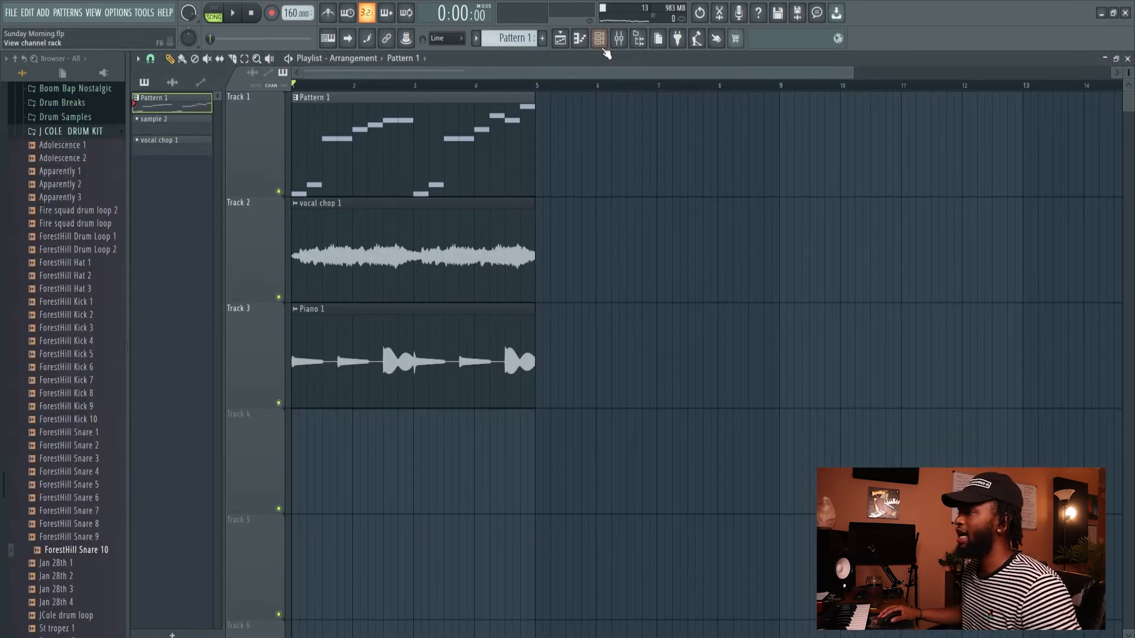
pyautogui.click(609, 38)
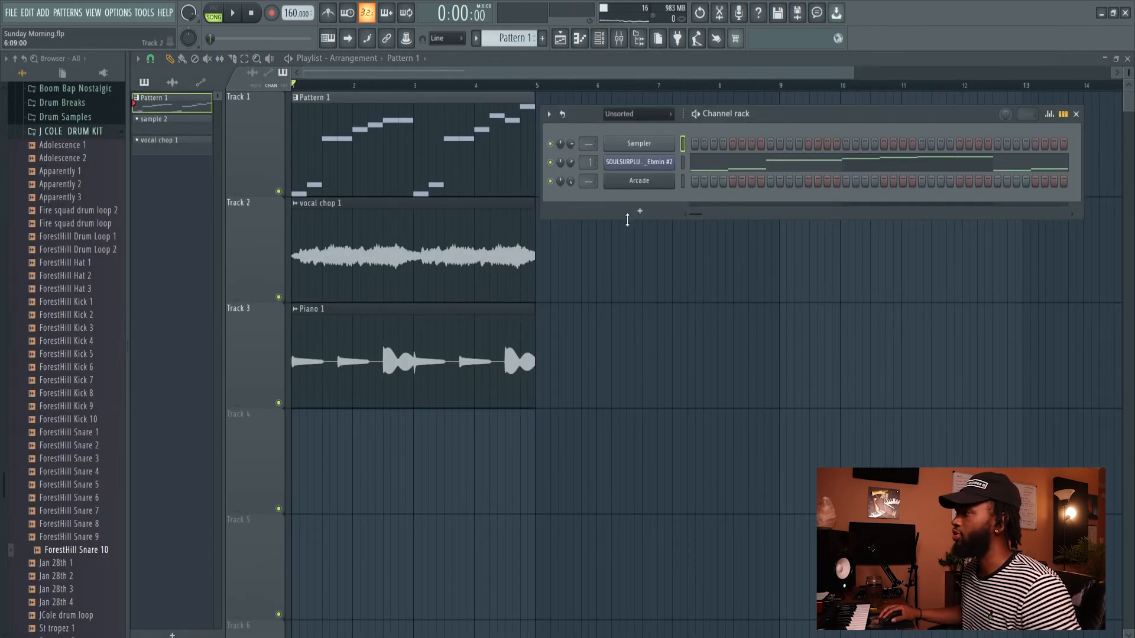
pyautogui.click(625, 129)
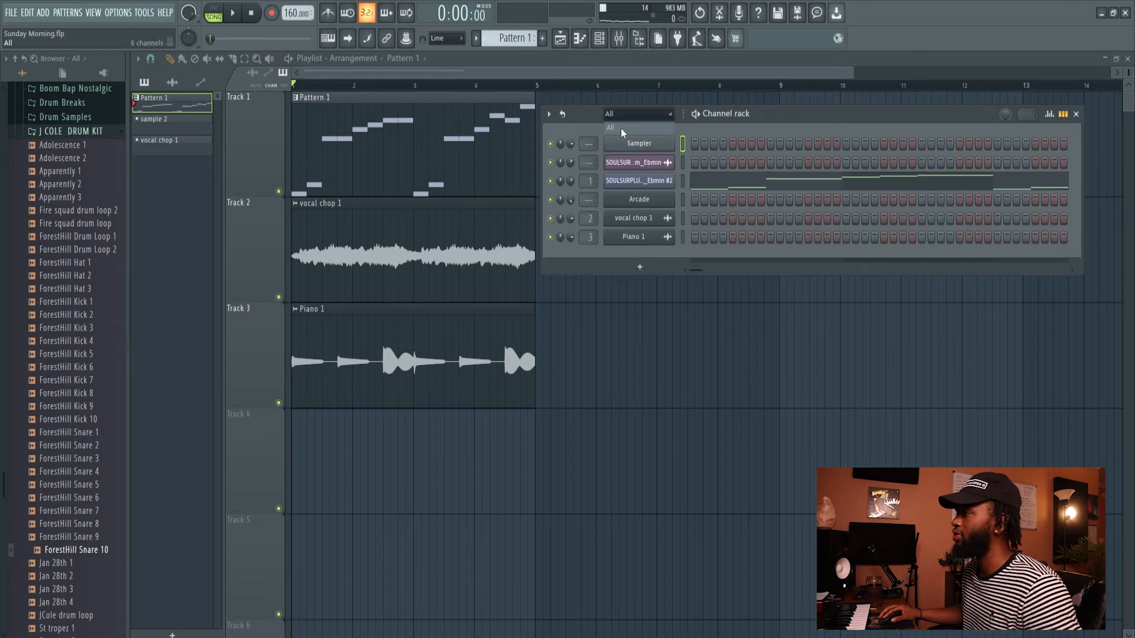
pyautogui.moveTo(634, 218); pyautogui.dragTo(639, 169)
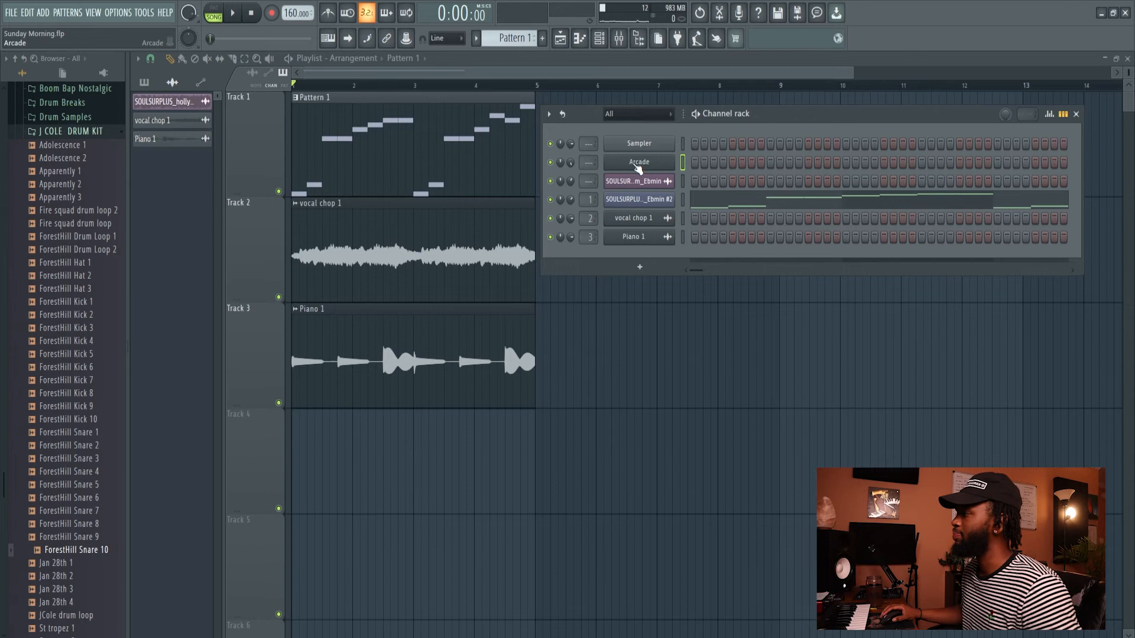
# Step: Search the plugins available for a new channel for "mt" and add the matching one
pyautogui.click(638, 270)
pyautogui.click(631, 21)
pyautogui.write('mt')
pyautogui.doubleClick(629, 45)
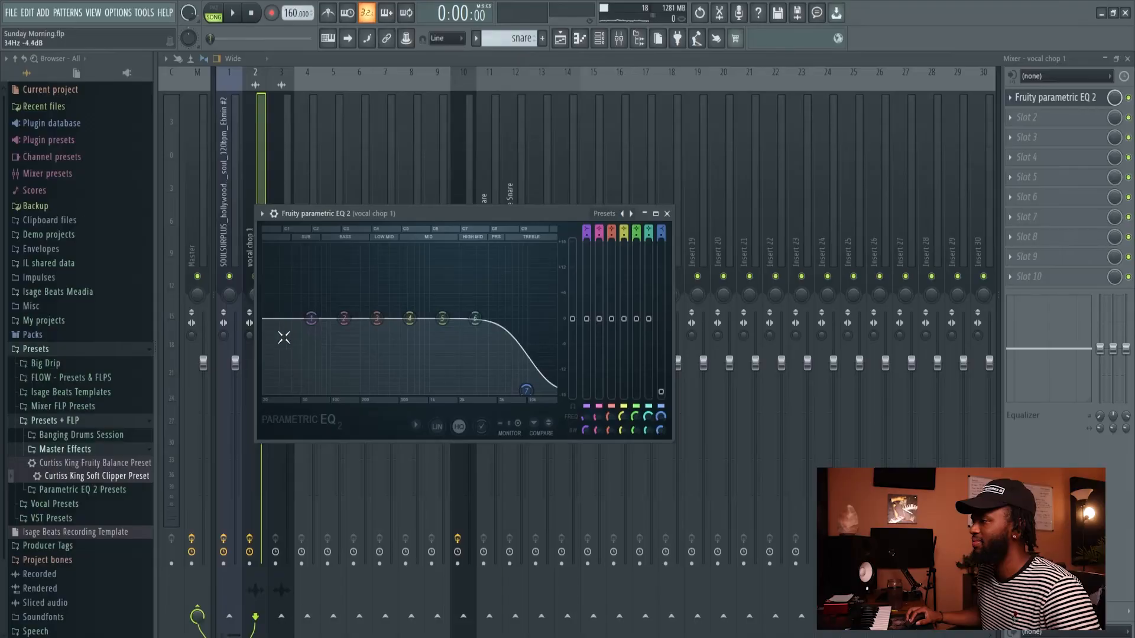
# Step: In vocal chop 1's Parametric EQ 2, cut the lows with band 1 at about 424 Hz and raise band 7 slightly above 0 dB during playback
pyautogui.moveTo(311, 319); pyautogui.dragTo(376, 392)
pyautogui.press('space')
pyautogui.moveTo(526, 390); pyautogui.dragTo(530, 326)
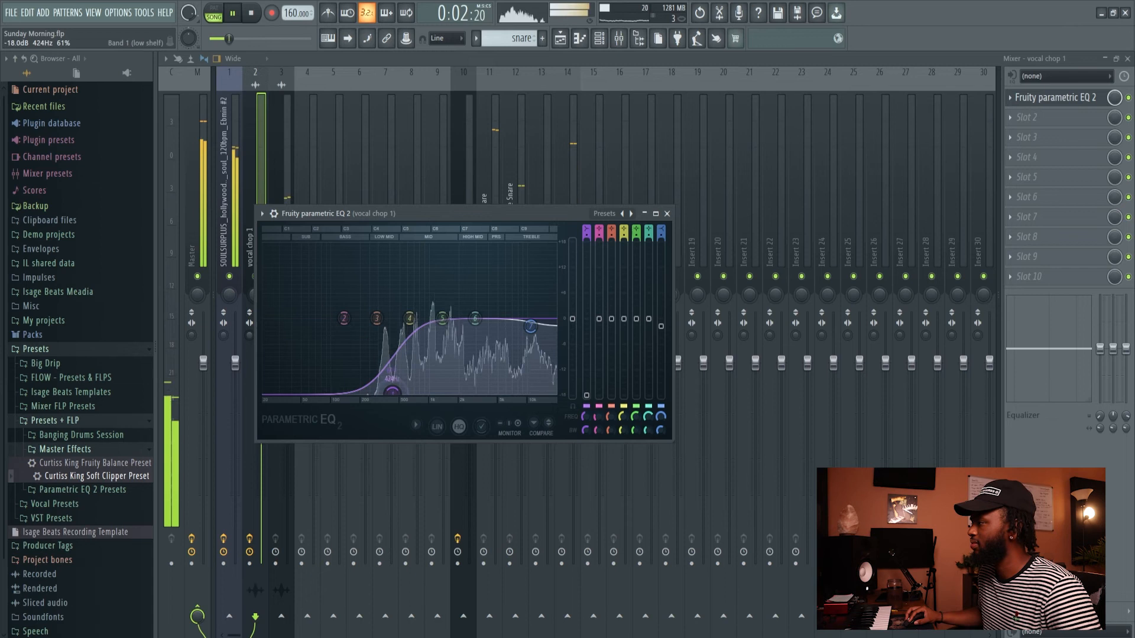
pyautogui.moveTo(392, 392); pyautogui.dragTo(398, 392)
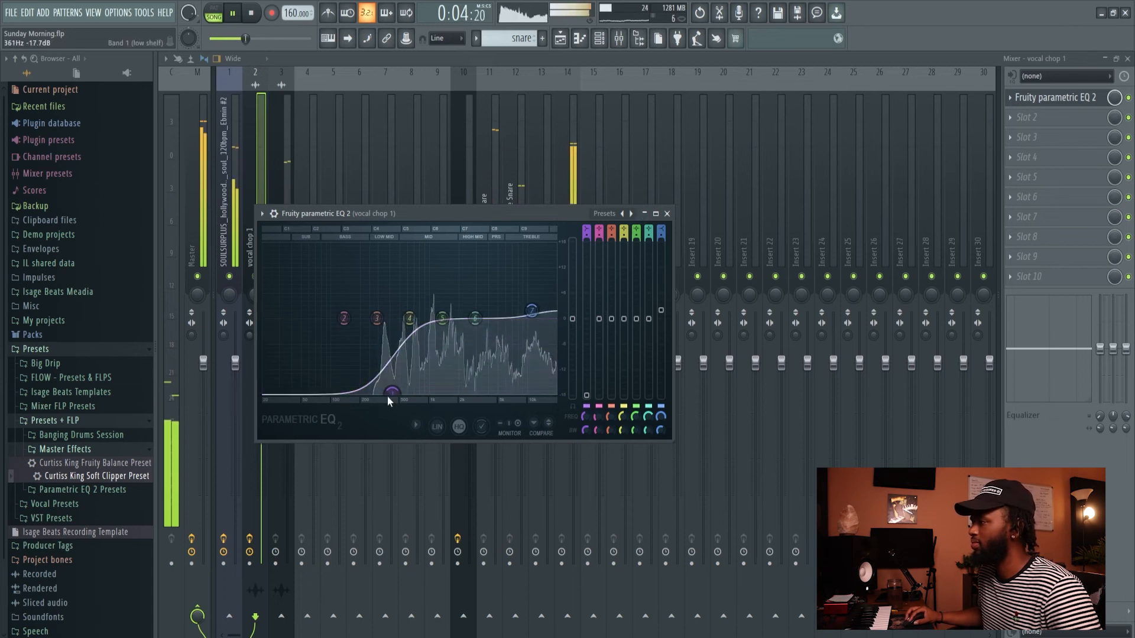
pyautogui.moveTo(526, 329); pyautogui.dragTo(531, 310)
pyautogui.click(666, 213)
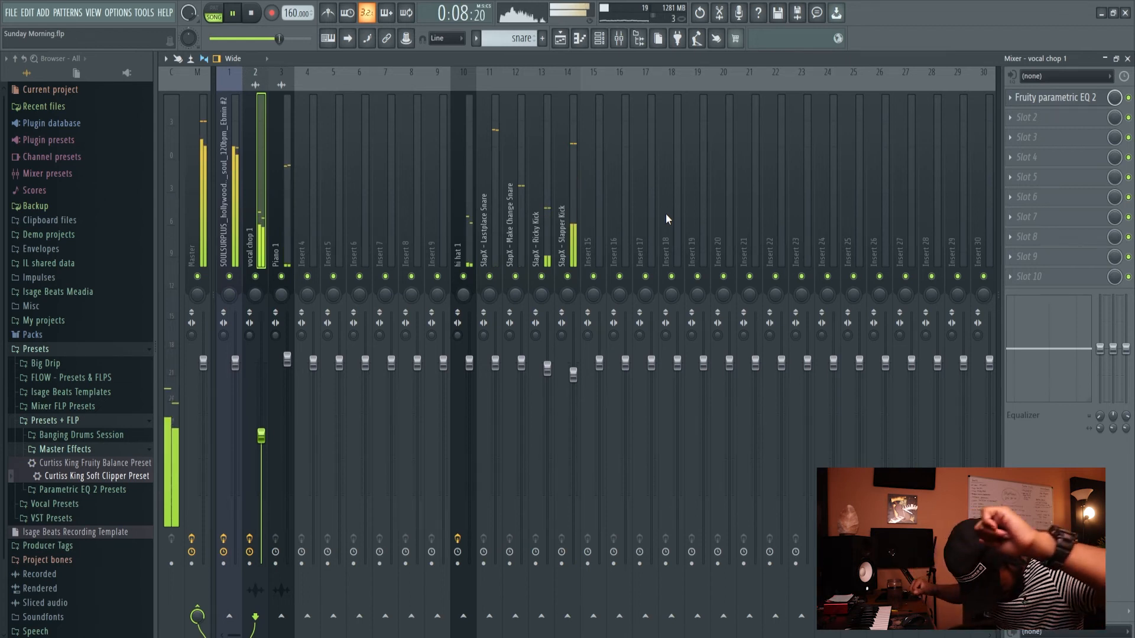
pyautogui.press('space')
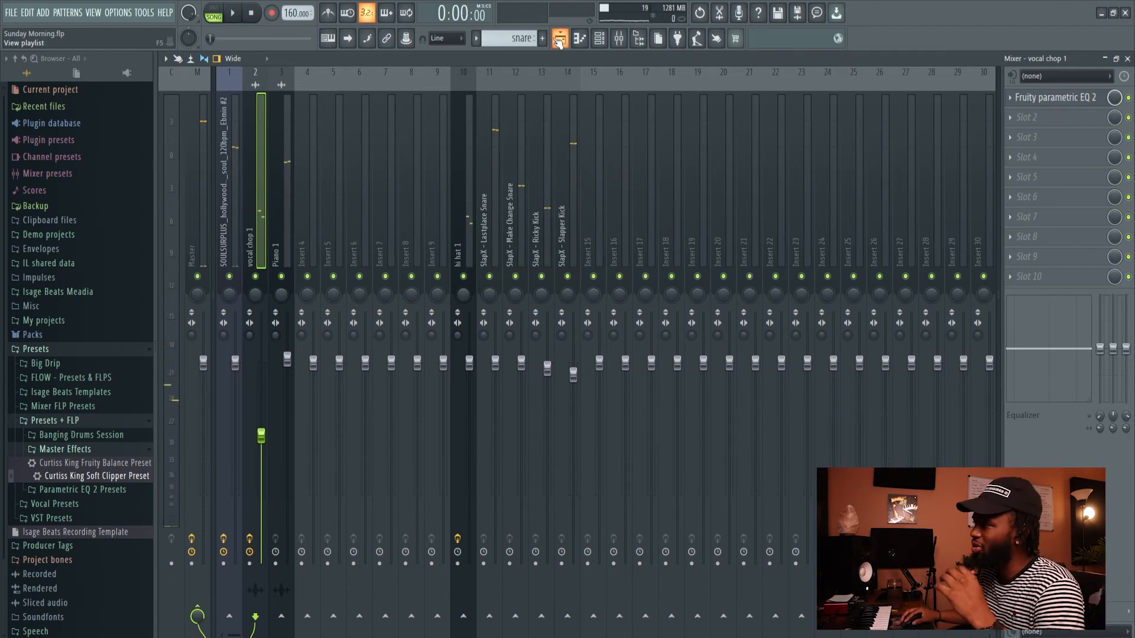
# Step: Create a new pattern, Pattern 7, and return to the playlist
pyautogui.click(542, 38)
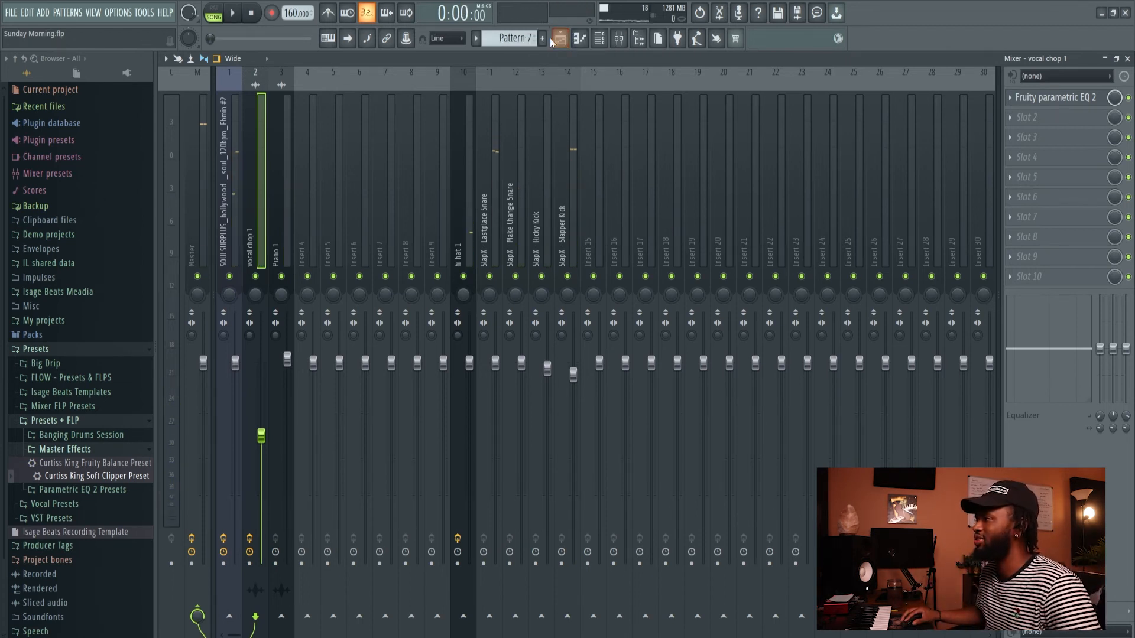
pyautogui.click(557, 39)
pyautogui.scroll(-2, 657, 237)
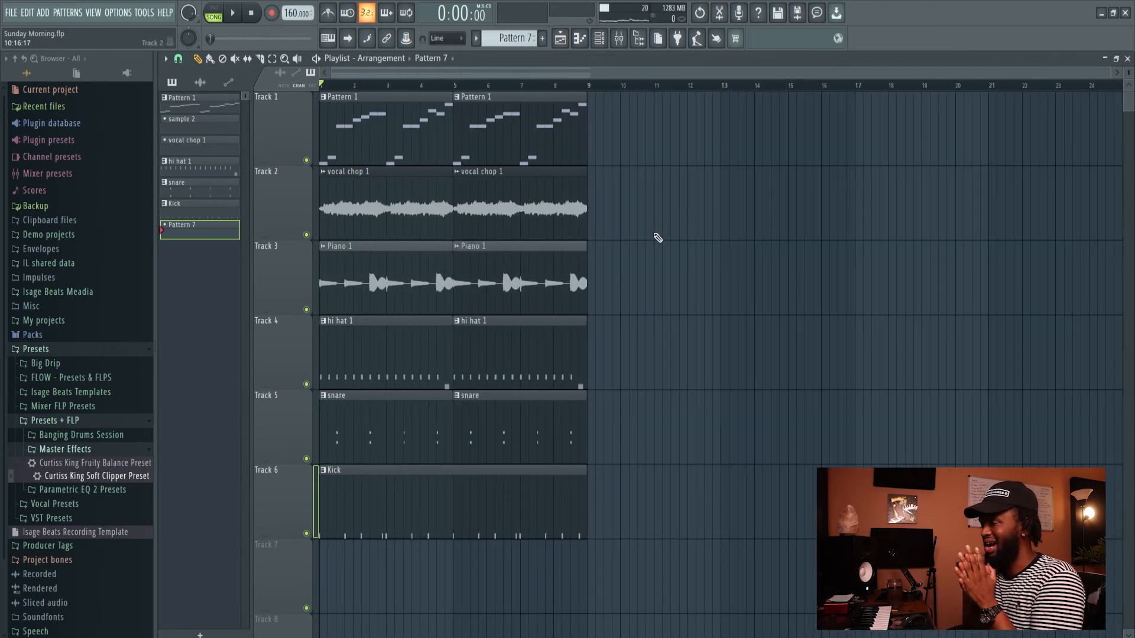
# Step: Bring up the channel rack and open its list for adding a new channel
pyautogui.click(568, 38)
pyautogui.click(599, 39)
pyautogui.click(665, 375)
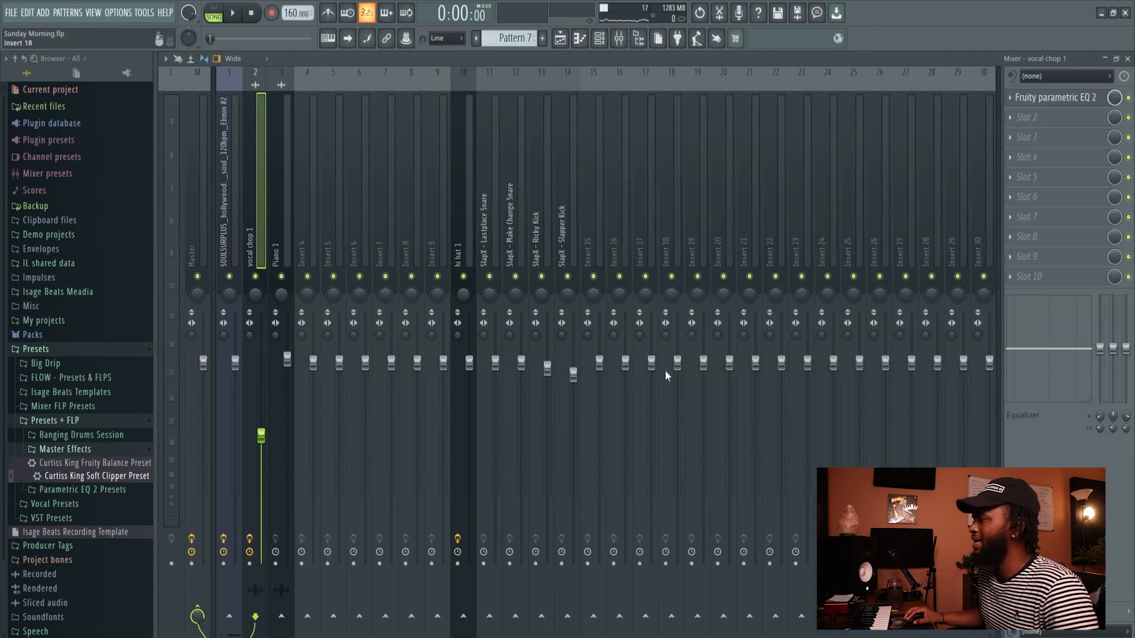
pyautogui.click(599, 39)
pyautogui.click(671, 363)
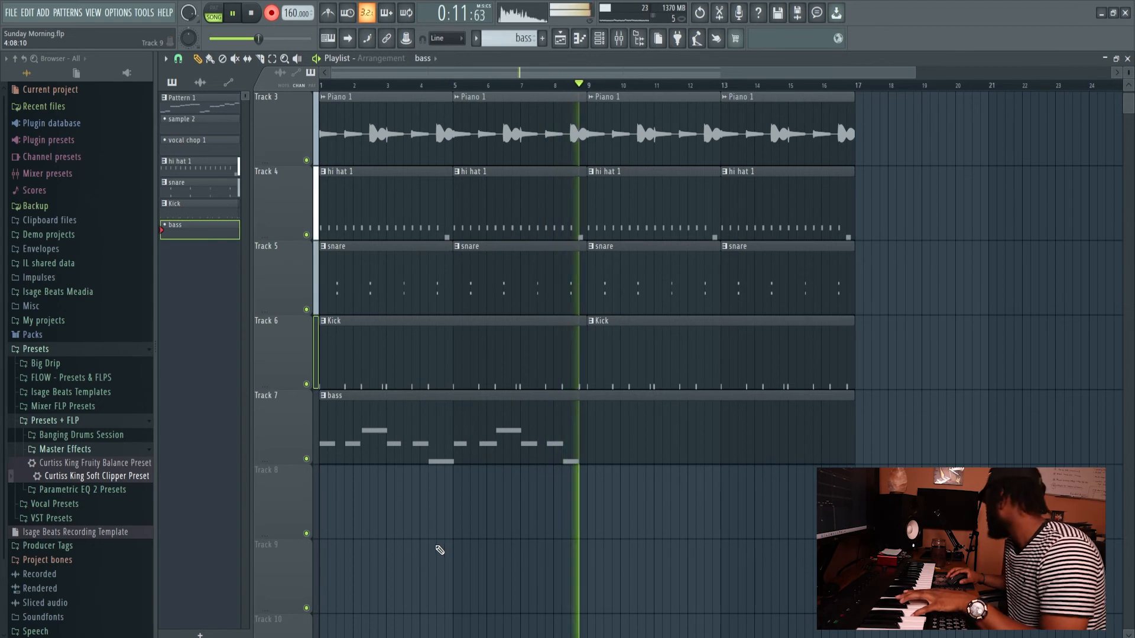
# Step: Play and stop the arrangement to audition it
pyautogui.press('space')
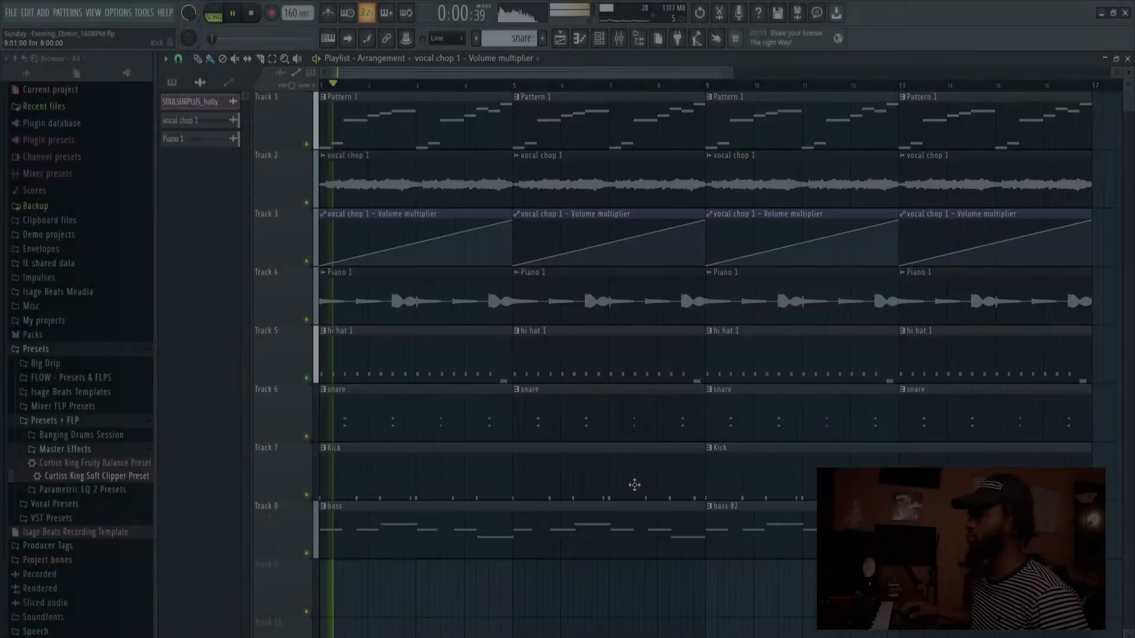
pyautogui.press('space')
pyautogui.press('space')
pyautogui.press('space')
pyautogui.press('space')
# Step: Delete the first vocal chop 1 clip and its volume automation, and slice the other opening clips at bar 2
pyautogui.scroll(-3, 428, 147)
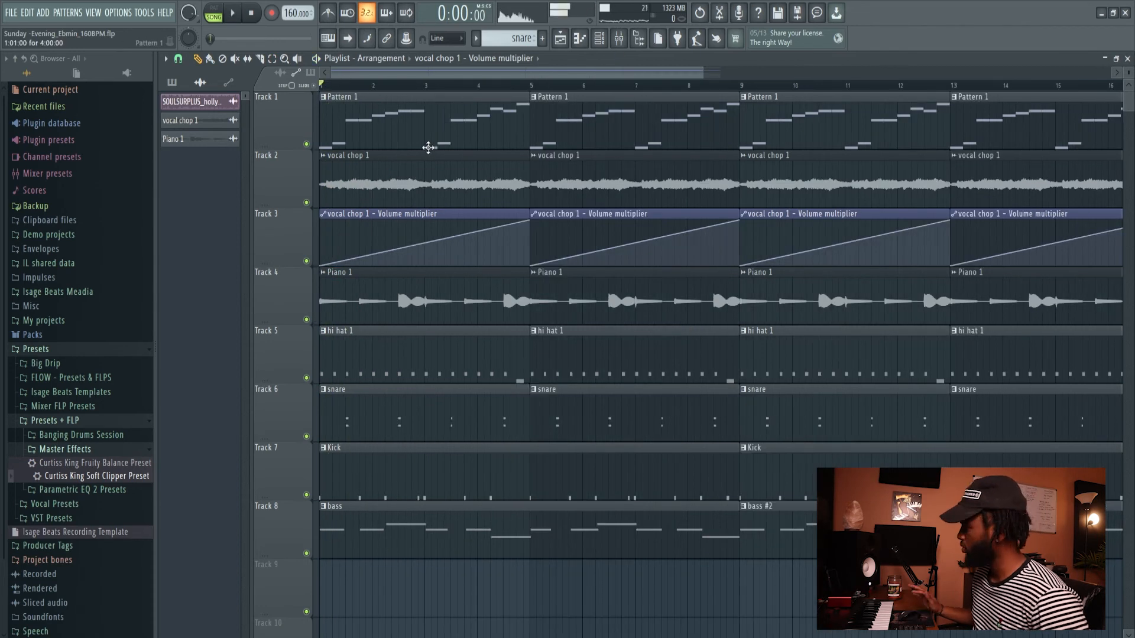
pyautogui.rightClick(322, 158)
pyautogui.moveTo(384, 158); pyautogui.dragTo(378, 620)
pyautogui.press('space')
pyautogui.click(197, 59)
pyautogui.press('space')
# Step: Select all the sliced clips in bar 1, shorten them to a quarter of a bar, and play the result
pyautogui.scroll(5, 274, 72)
pyautogui.moveTo(379, 113); pyautogui.dragTo(425, 547)
pyautogui.moveTo(474, 120); pyautogui.dragTo(357, 116)
pyautogui.press('space')
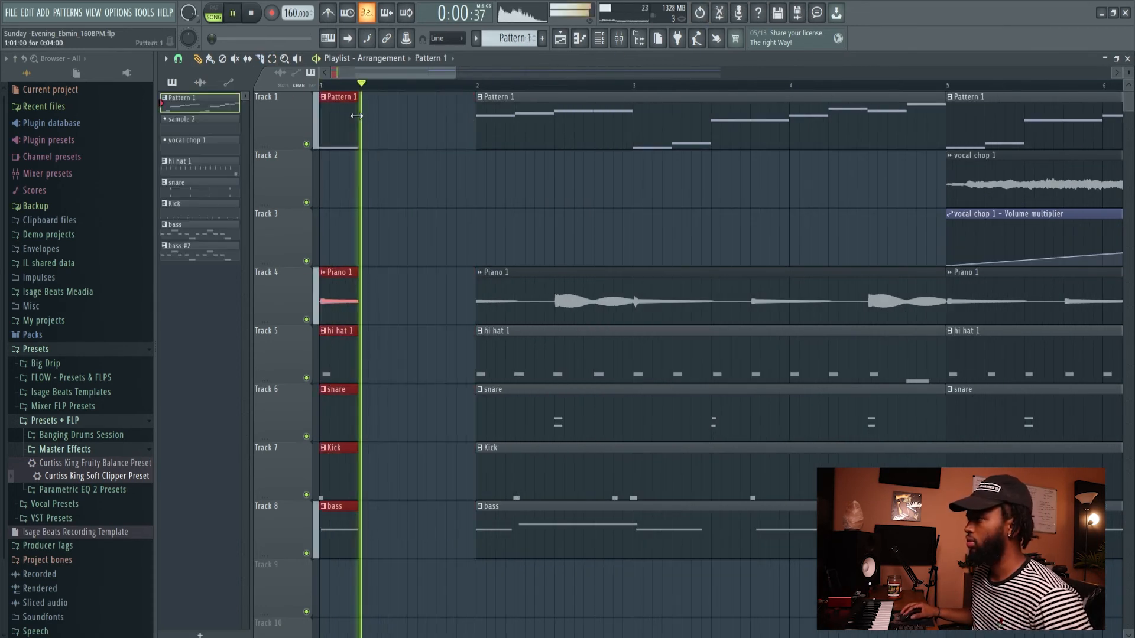
pyautogui.press('space')
pyautogui.press('space')
pyautogui.press('space')
# Step: Copy the short Pattern 1, Piano 1, hi hat and Kick clips to beat 3 of bar 1, and delete the short snare clip
pyautogui.click(408, 121)
pyautogui.click(340, 302)
pyautogui.click(408, 302)
pyautogui.click(347, 378)
pyautogui.click(408, 374)
pyautogui.rightClick(341, 411)
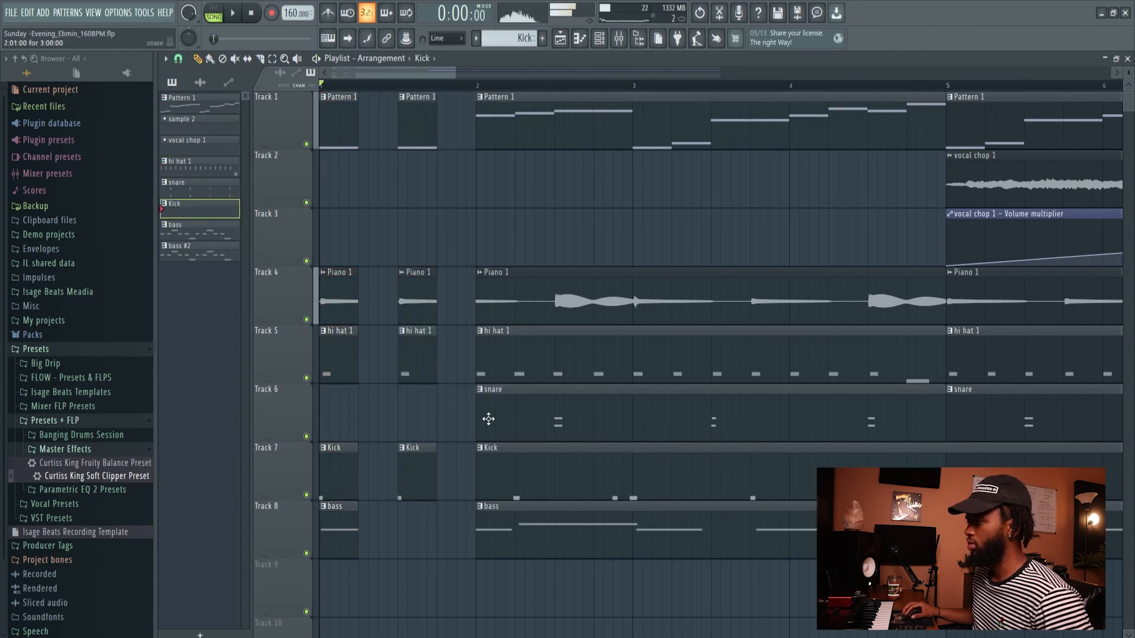
pyautogui.click(340, 520)
pyautogui.click(406, 512)
# Step: Open the current project's History list in the browser and dismiss the GeForce Experience overlay
pyautogui.scroll(-3, 443, 309)
pyautogui.click(50, 89)
pyautogui.click(53, 105)
pyautogui.hotkey('alt', 'z')
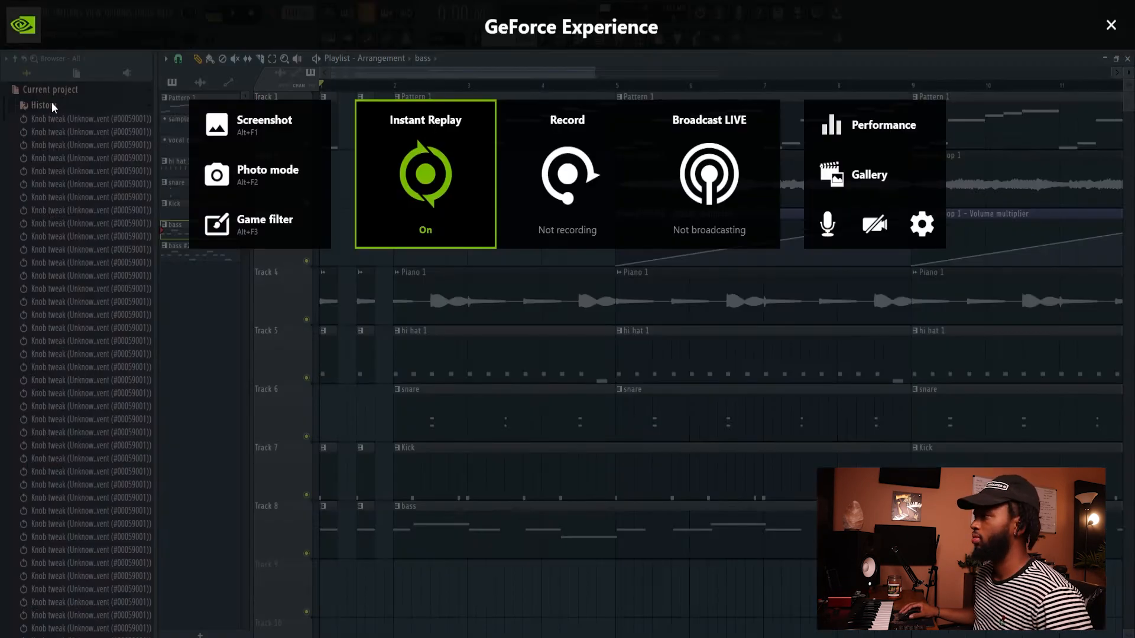
pyautogui.hotkey('alt', 'z')
# Step: Delete the first long Pattern 1, Piano 1, hi hat, snare, Kick and bass clips starting at bar 3
pyautogui.scroll(-3, 416, 119)
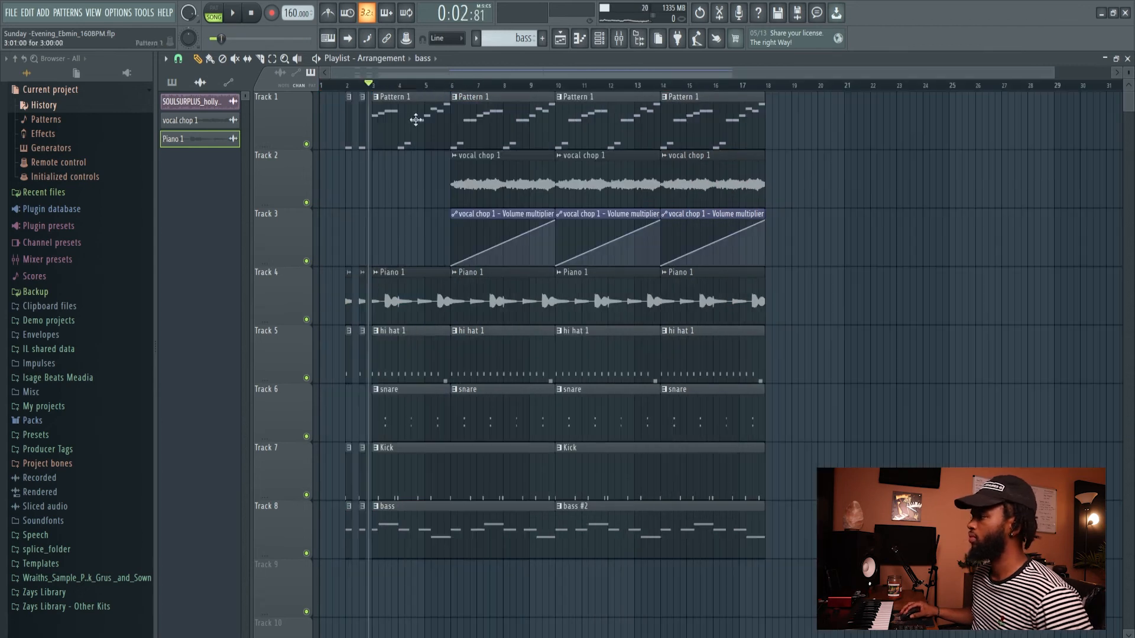
pyautogui.hotkey('ctrl', 'a')
pyautogui.moveTo(398, 121)
pyautogui.mouseDown()
pyautogui.moveTo(424, 122)
pyautogui.moveTo(398, 122)
pyautogui.mouseUp()
pyautogui.scroll(3, 439, 82)
pyautogui.press('space')
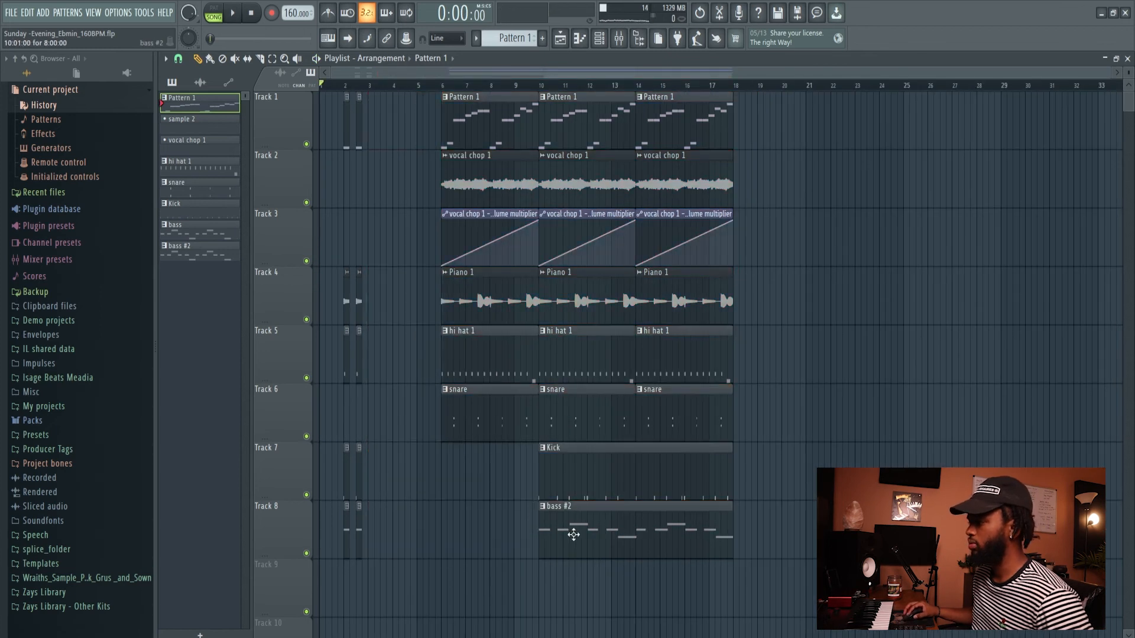
# Step: Move the Kick and bass #2 clips to bar 3, arrange the snare clips at bars 3 and 7, and delete the extra snare
pyautogui.moveTo(473, 473); pyautogui.dragTo(422, 473)
pyautogui.moveTo(473, 416); pyautogui.dragTo(400, 417)
pyautogui.click(471, 418)
pyautogui.rightClick(650, 416)
# Step: Arrange the hi hat and Piano 1 clips at bars 3 and 7, deleting the extra hi hat clip
pyautogui.moveTo(473, 357); pyautogui.dragTo(400, 356)
pyautogui.click(479, 356)
pyautogui.rightClick(651, 355)
pyautogui.moveTo(473, 301); pyautogui.dragTo(400, 300)
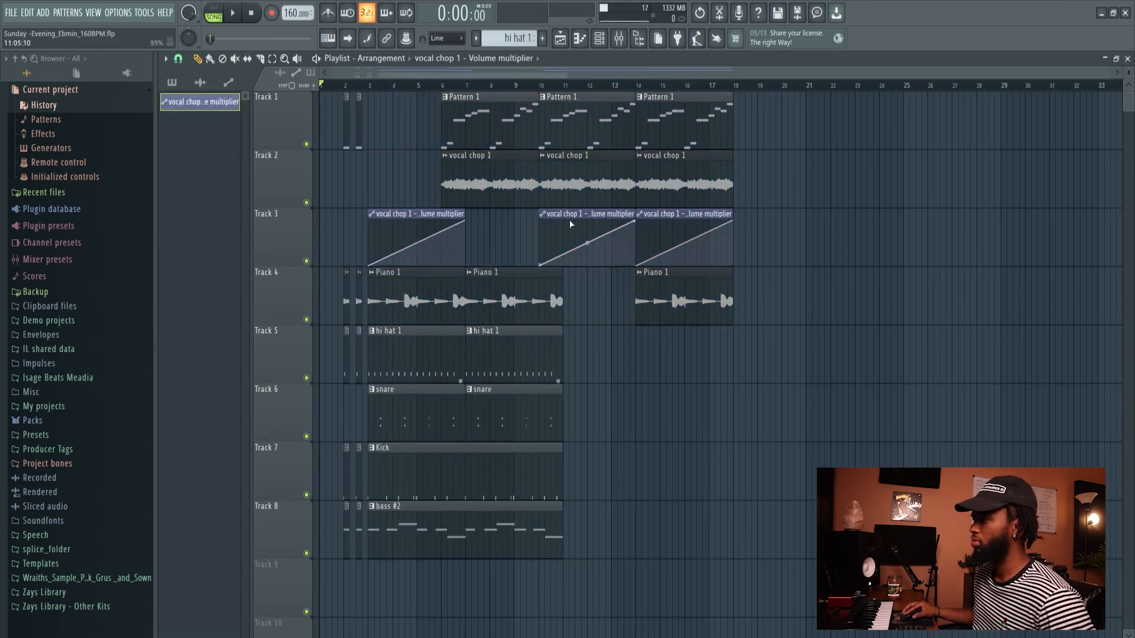
# Step: Move the volume automation, vocal chop 1 and Pattern 1 clips to bars 3 and 7, and delete the extra Pattern 1 clip
pyautogui.moveTo(547, 232); pyautogui.dragTo(473, 232)
pyautogui.moveTo(480, 160); pyautogui.dragTo(407, 160)
pyautogui.moveTo(458, 107); pyautogui.dragTo(385, 106)
pyautogui.moveTo(603, 102); pyautogui.dragTo(530, 102)
pyautogui.moveTo(600, 161); pyautogui.dragTo(527, 161)
pyautogui.rightClick(680, 119)
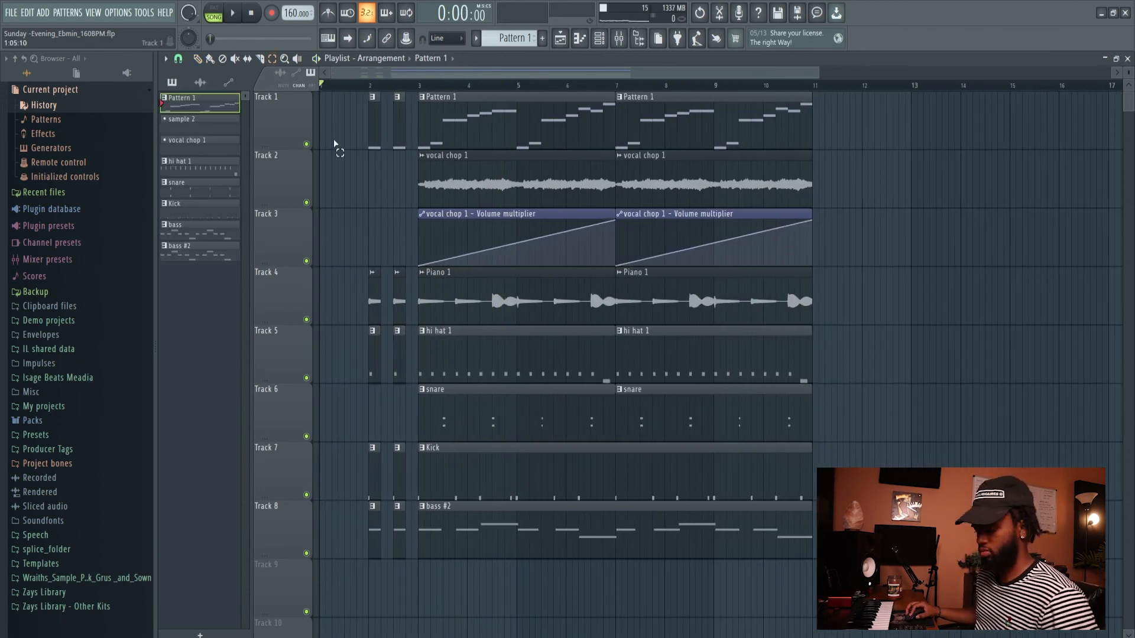
# Step: Select all the short clips in bar 2, move them one bar earlier to bar 1, and play the intro
pyautogui.moveTo(334, 143); pyautogui.dragTo(416, 559)
pyautogui.moveTo(399, 473); pyautogui.dragTo(350, 473)
pyautogui.press('space')
pyautogui.press('space')
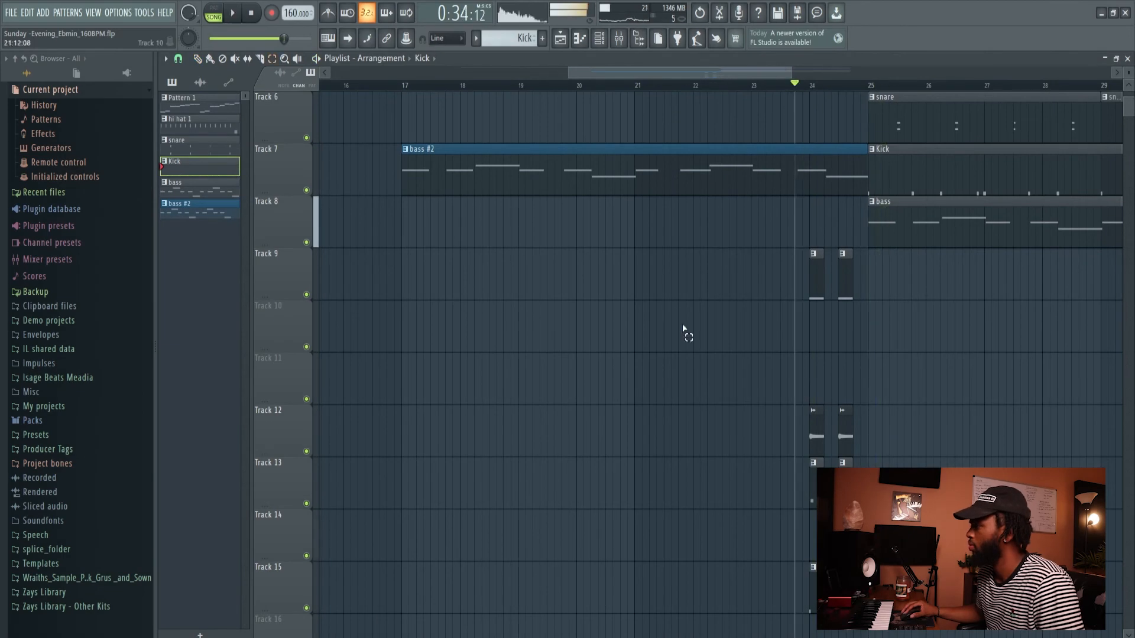
# Step: Place the two groups of short clips from Track 9 downward back to back in the last half of bar 24
pyautogui.scroll(-3, 683, 328)
pyautogui.moveTo(917, 521); pyautogui.dragTo(838, 146)
pyautogui.press('space')
pyautogui.scroll(3, 843, 271)
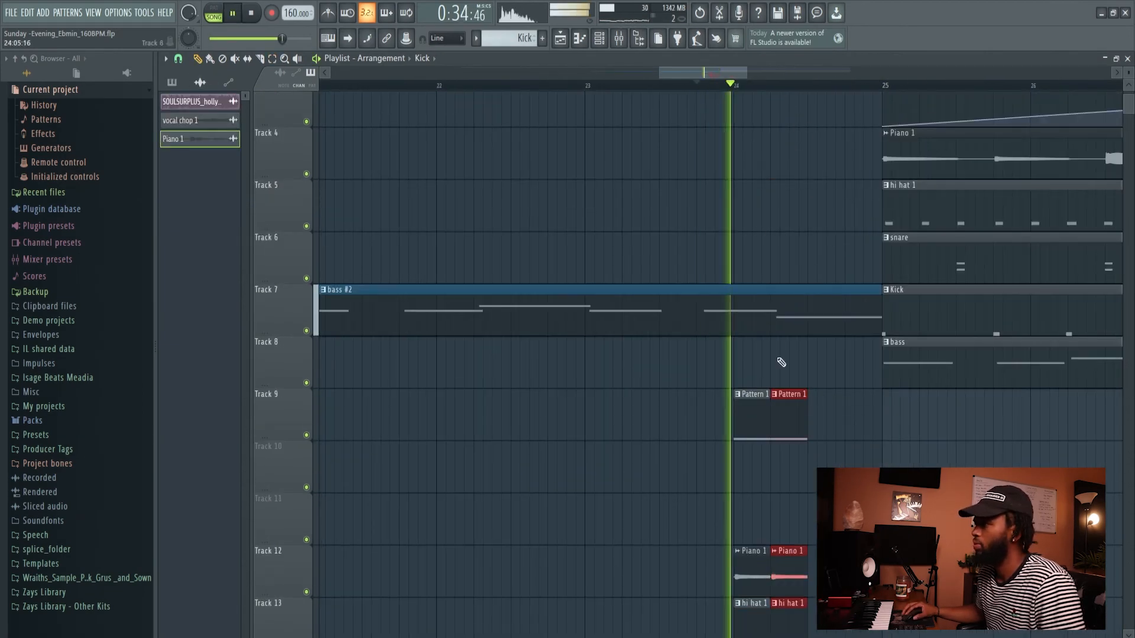
pyautogui.scroll(-4, 715, 254)
pyautogui.click(824, 274)
pyautogui.press('space')
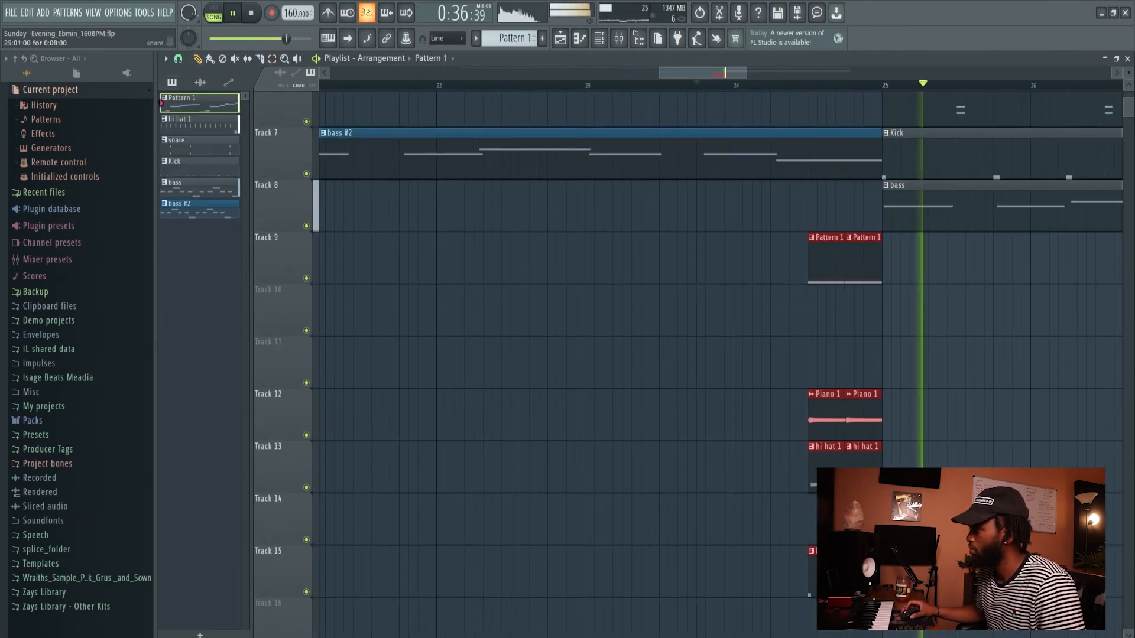
# Step: Save the project and play the arrangement with the Love Philter and Drip mix level automation
pyautogui.scroll(6, 824, 375)
pyautogui.scroll(-4, 631, 96)
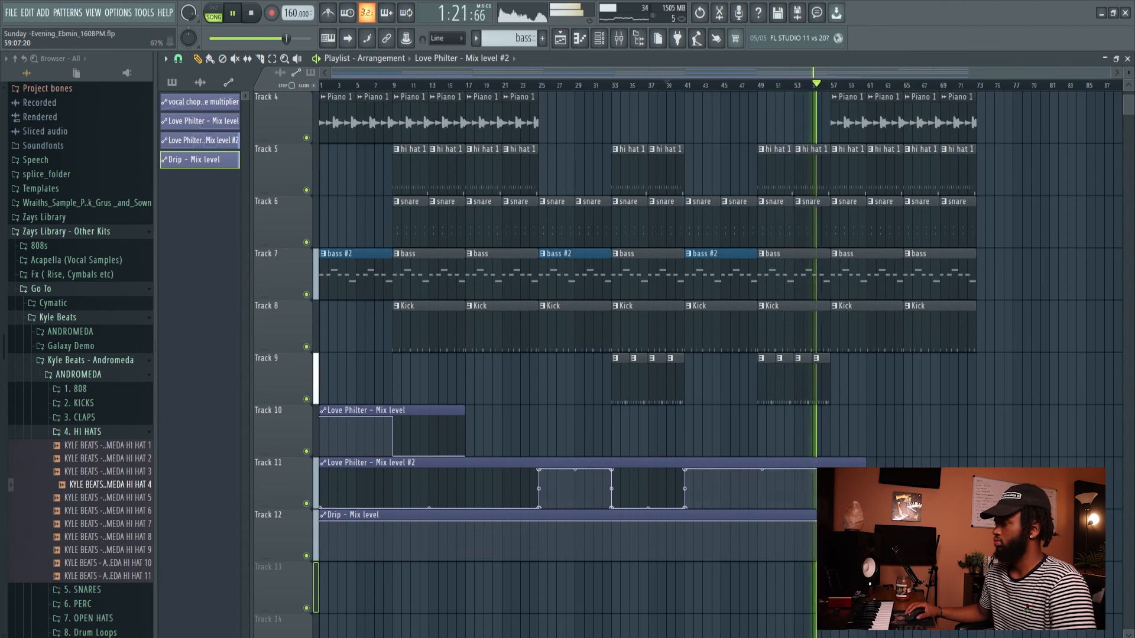
pyautogui.hotkey('ctrl', 's')
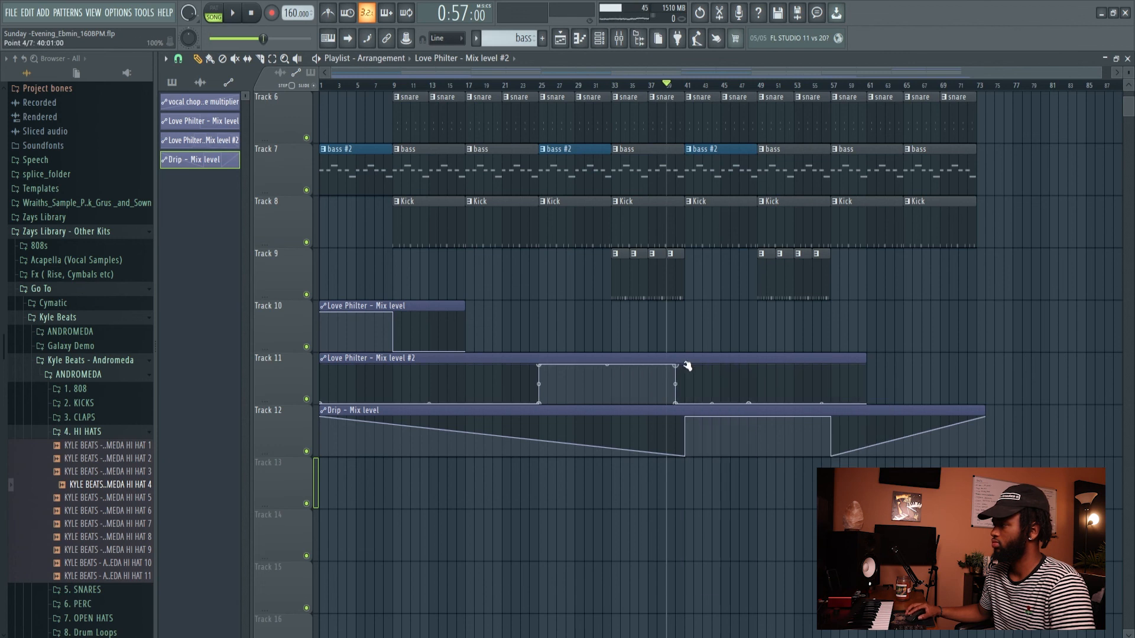
pyautogui.scroll(1, 846, 351)
pyautogui.press('space')
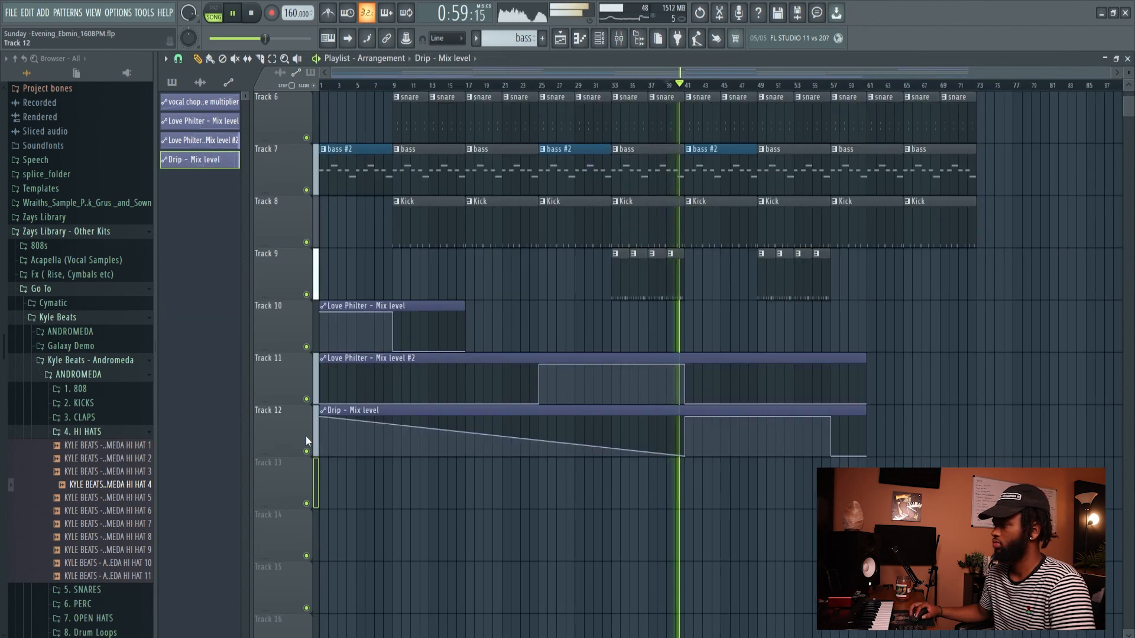